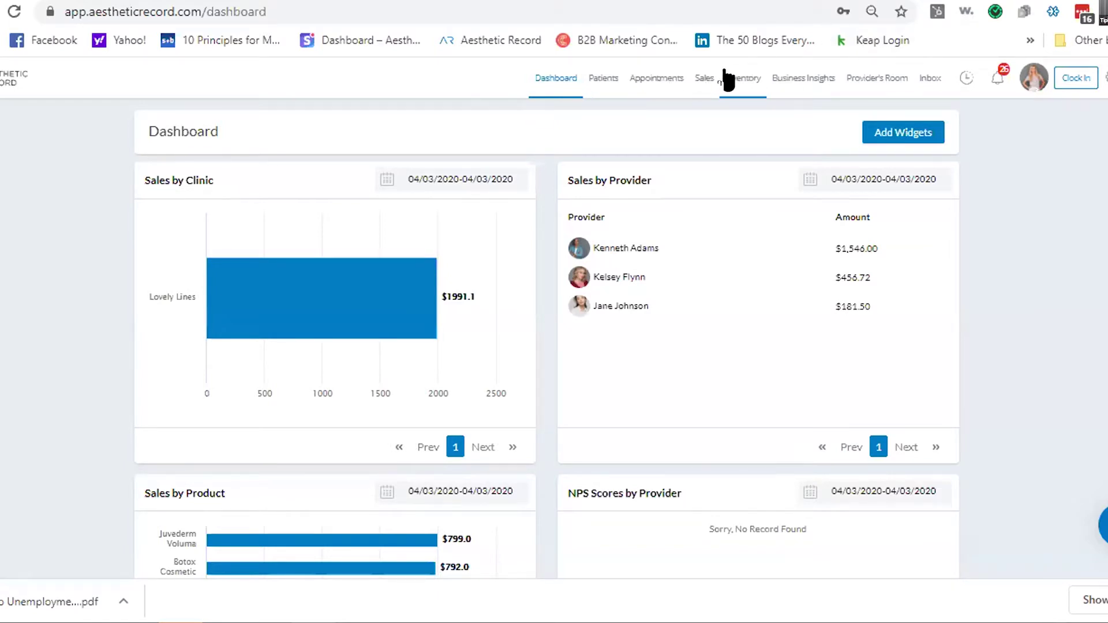
Go to Inventory to see the active products with status, category and stock
left_click(728, 79)
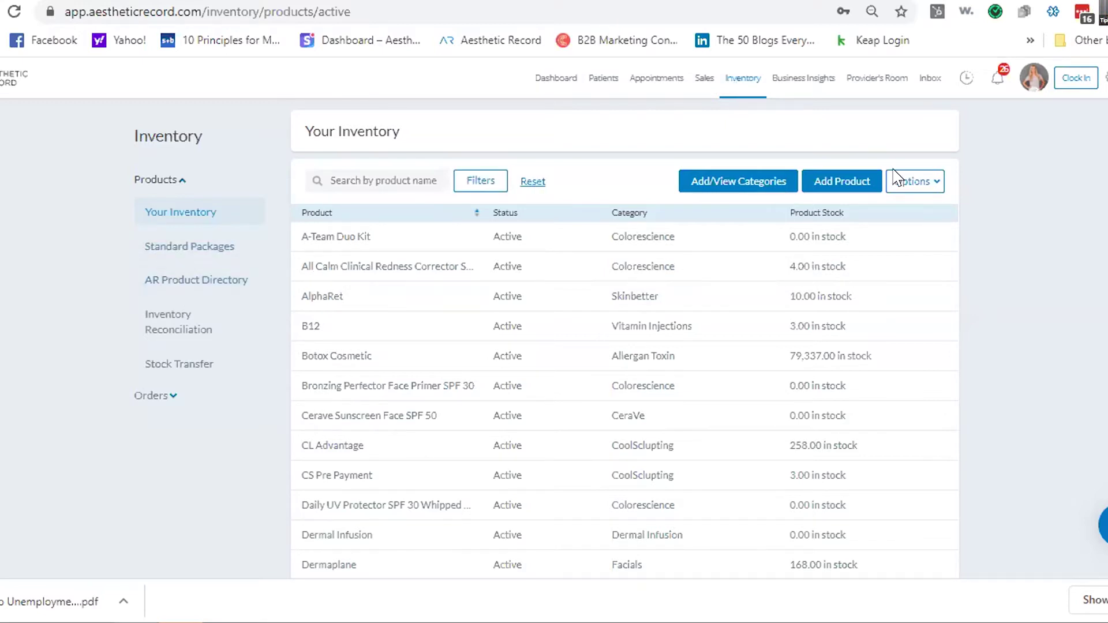
Start a new product and enable Stock and Inventory plus Stock per clinic under Traceability
left_click(831, 189)
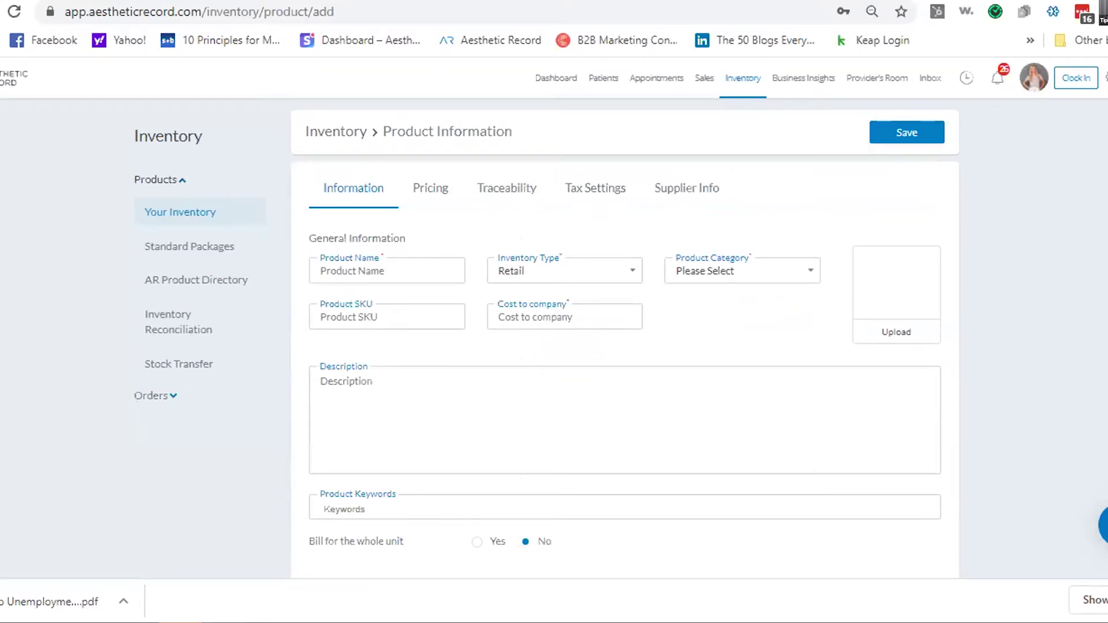
left_click(484, 196)
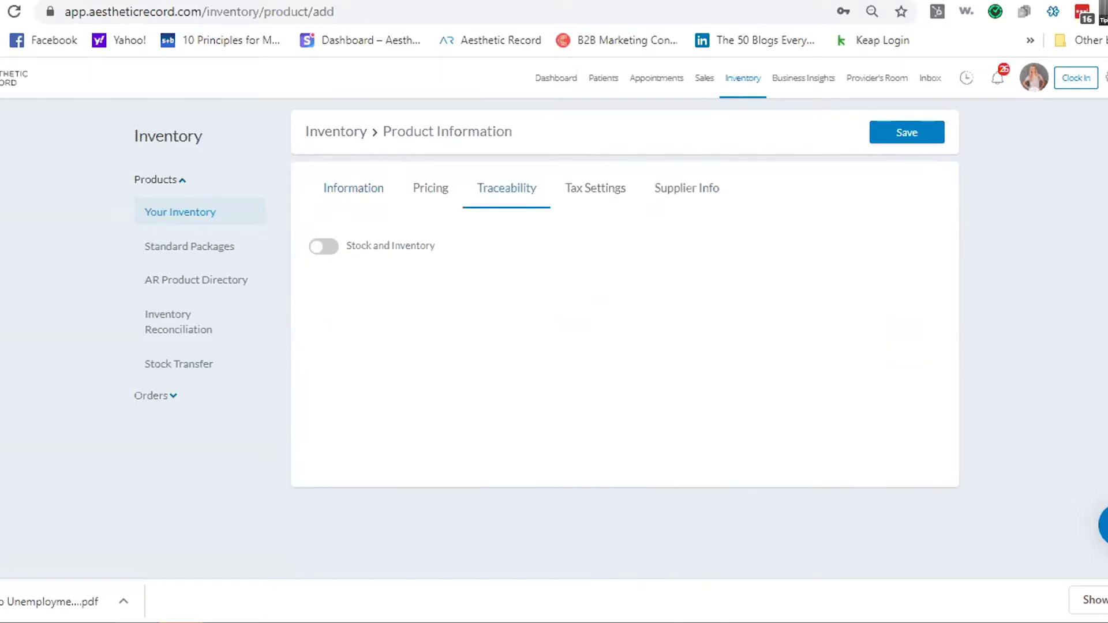
left_click(321, 248)
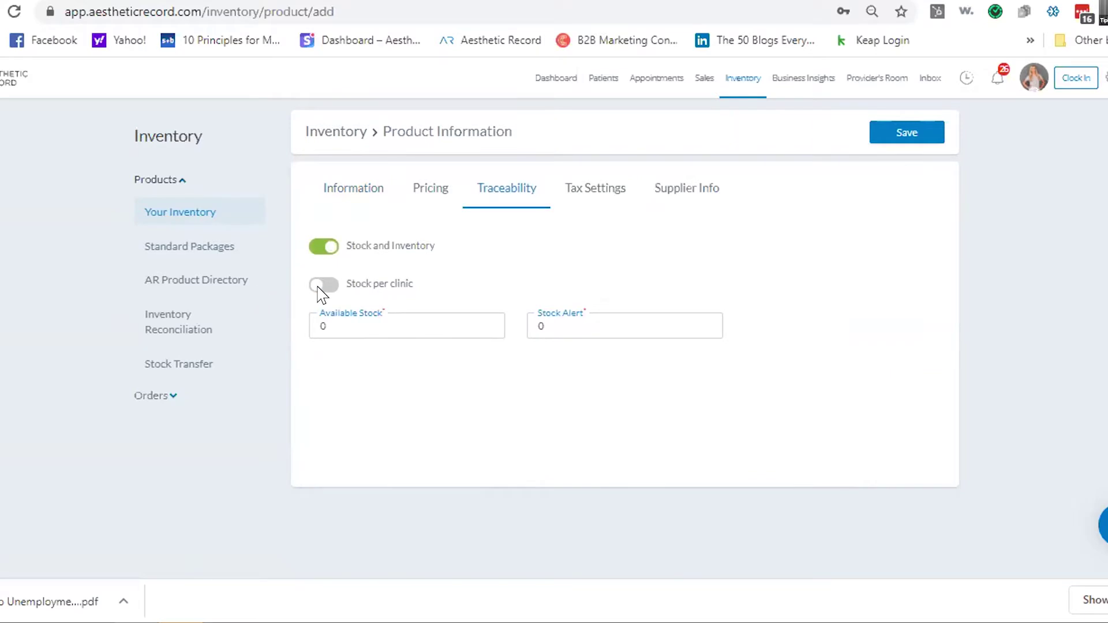
left_click(323, 289)
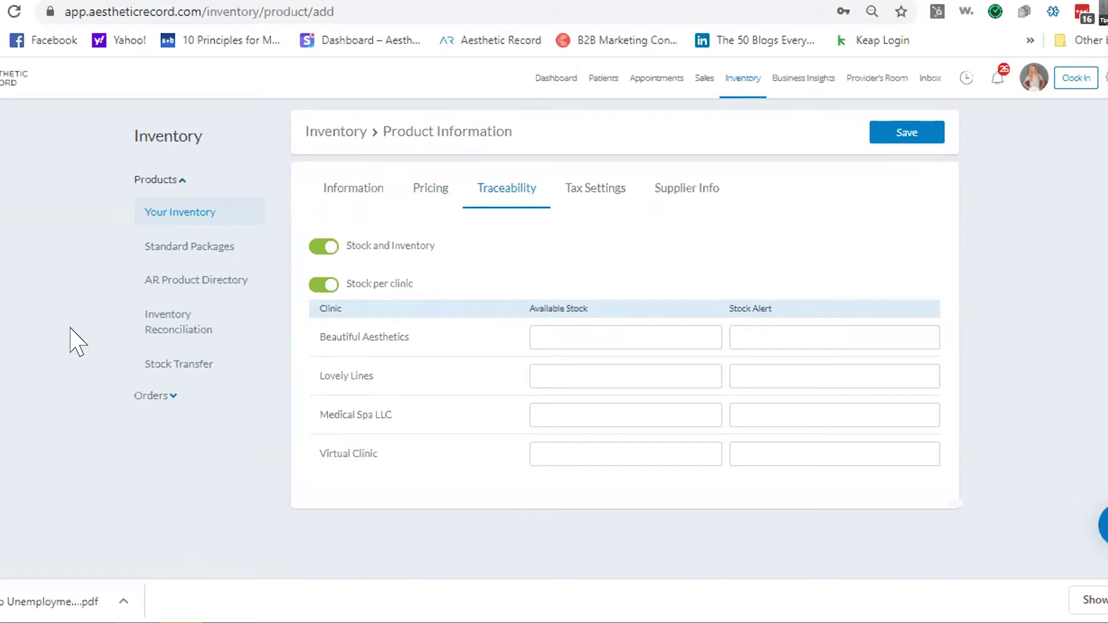
left_click(137, 397)
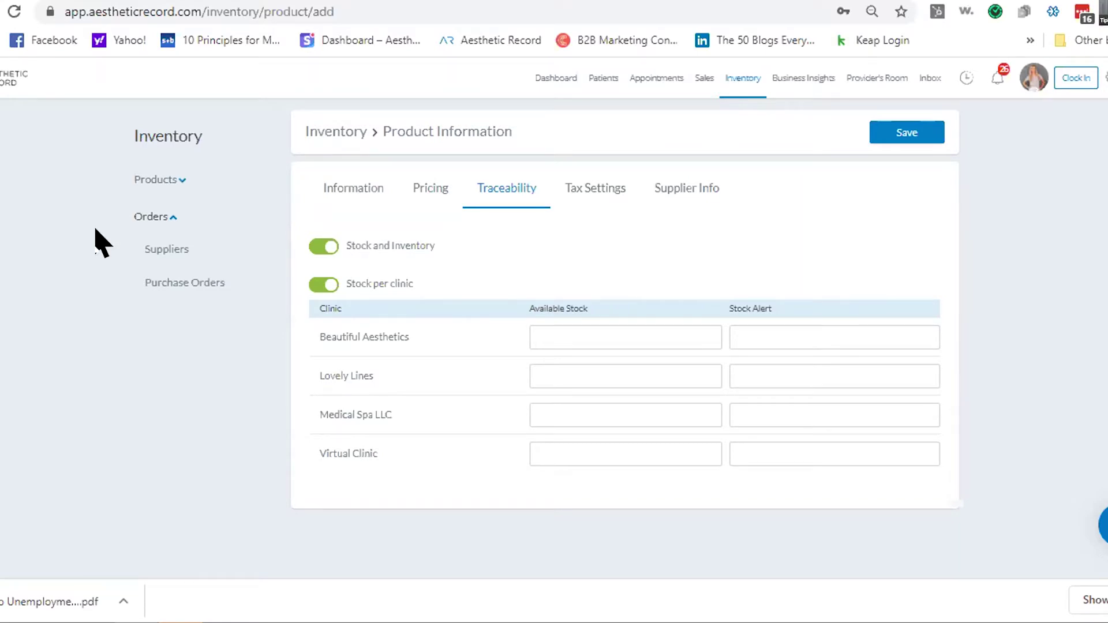
Review the Galderma supplier's details, then return to the Suppliers list
left_click(179, 250)
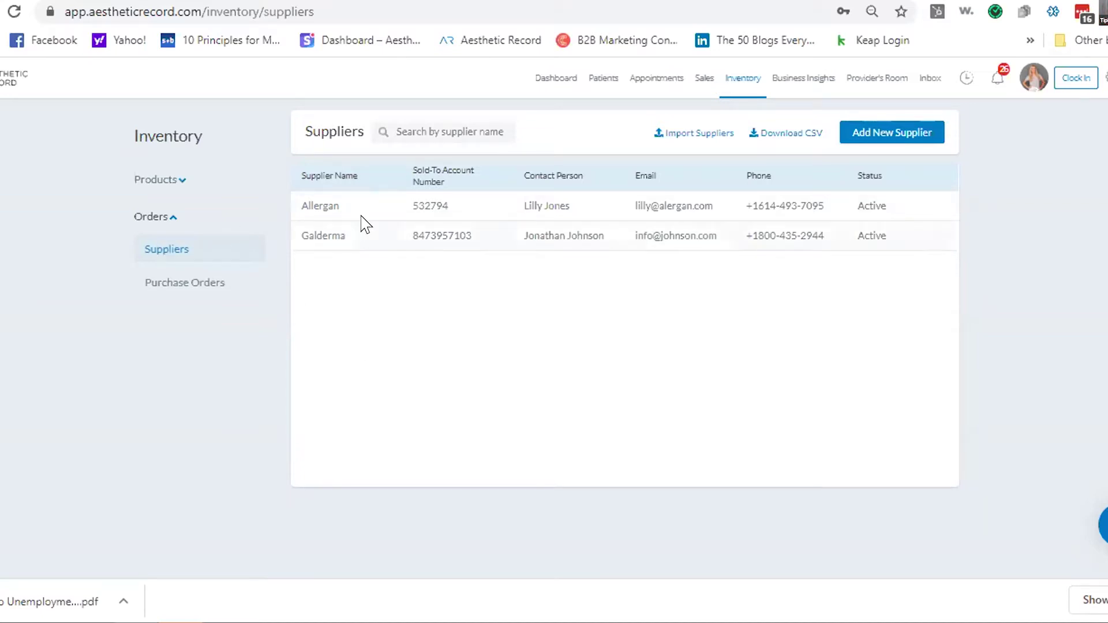
left_click(351, 238)
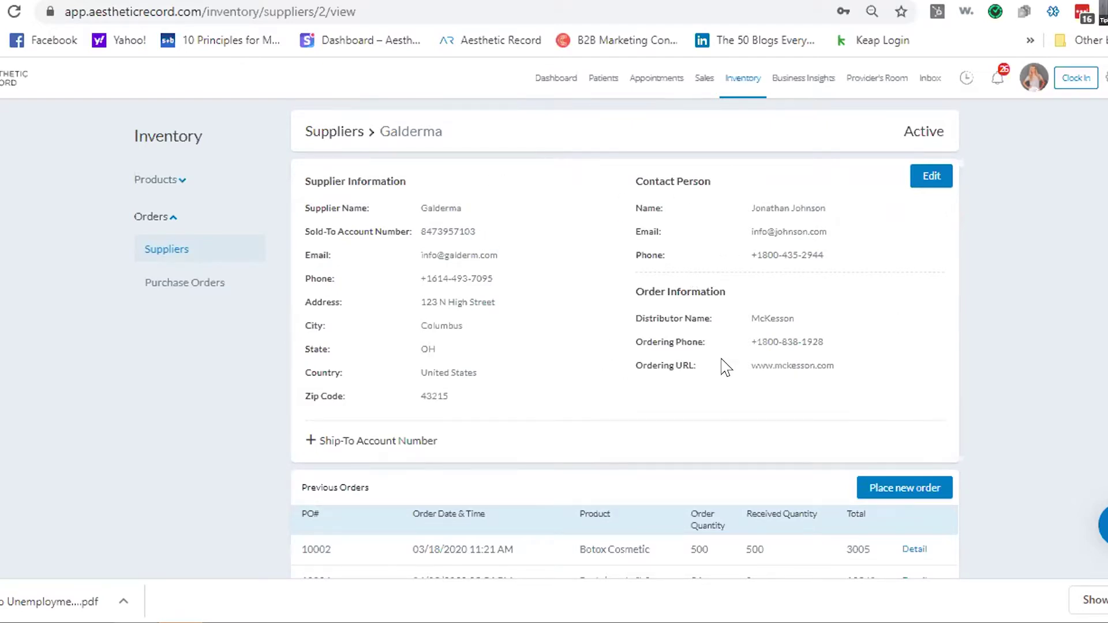
scroll(722, 370, "down", 1)
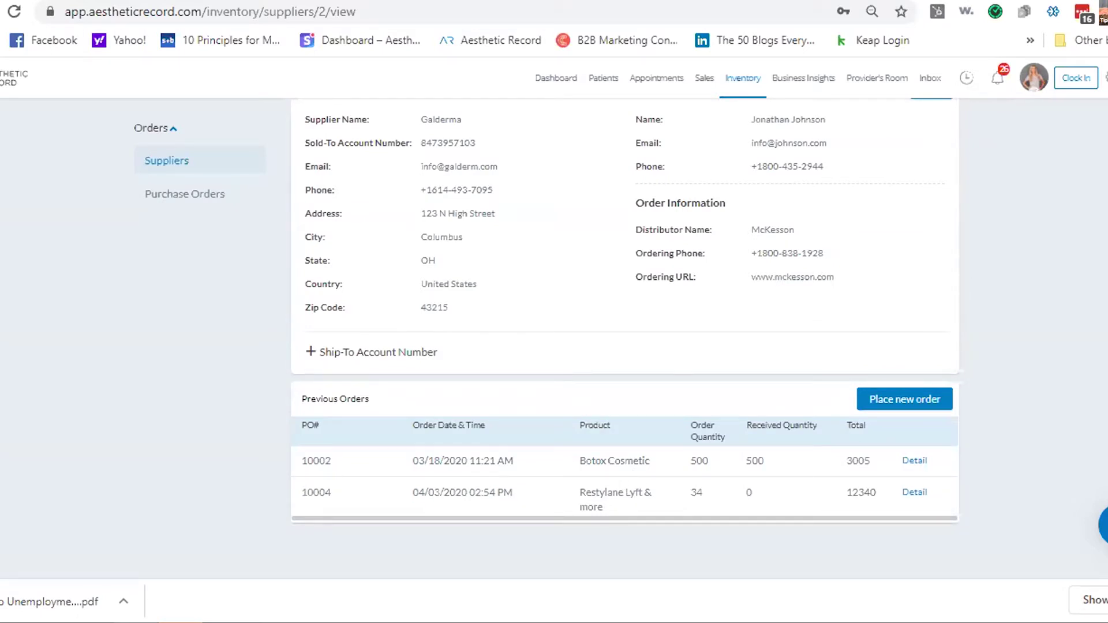
scroll(606, 277, "up", 2)
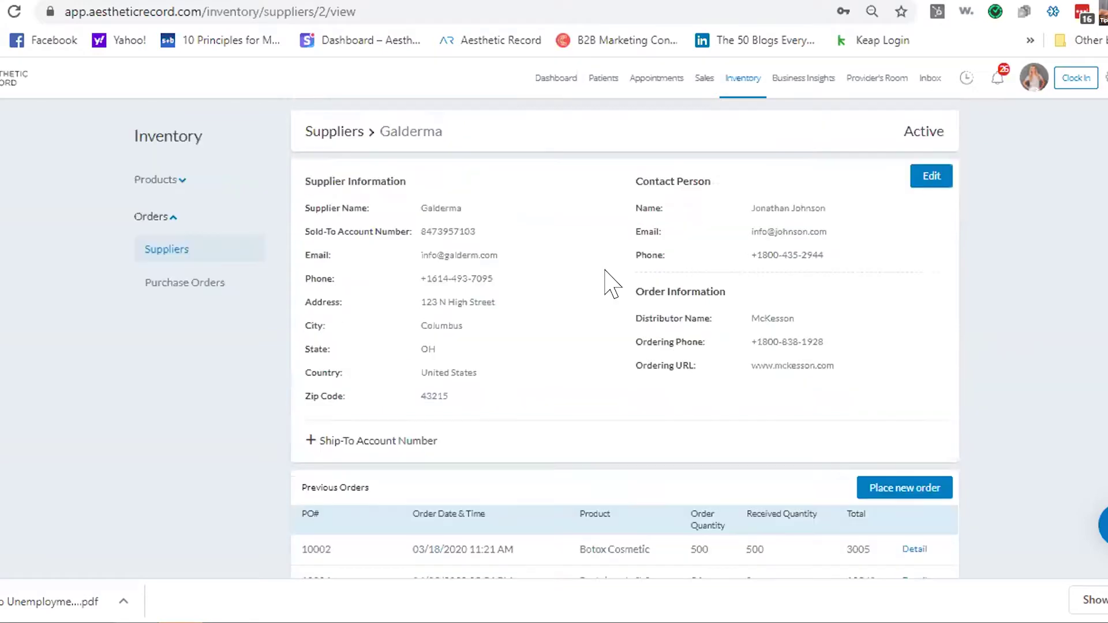
left_click(145, 245)
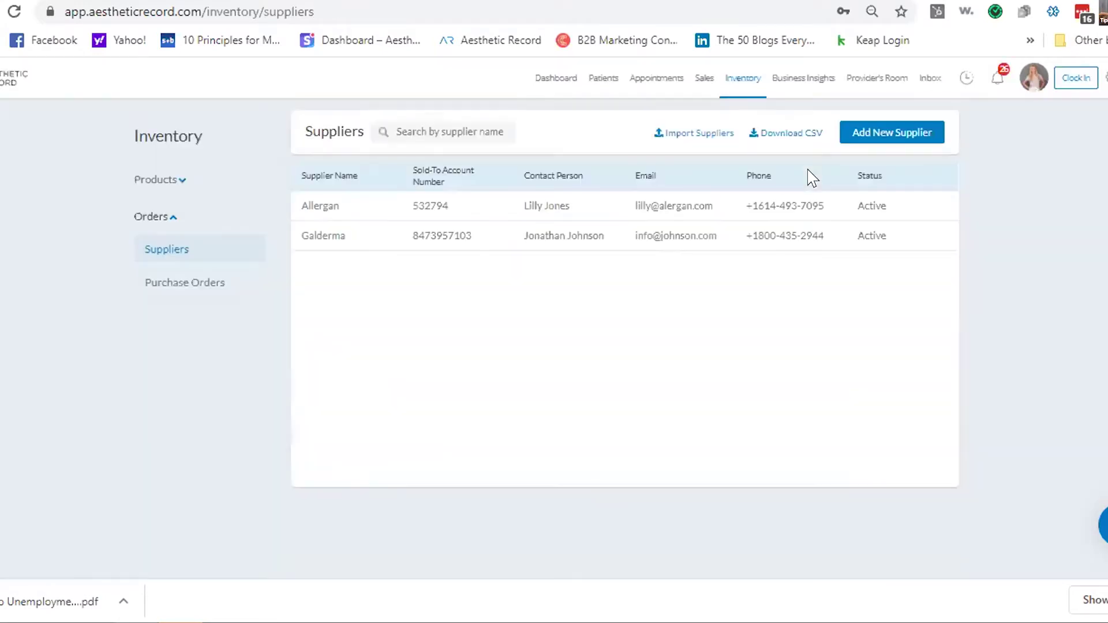
Start a new supplier named Evolus and enter its account number, email and phone
left_click(904, 133)
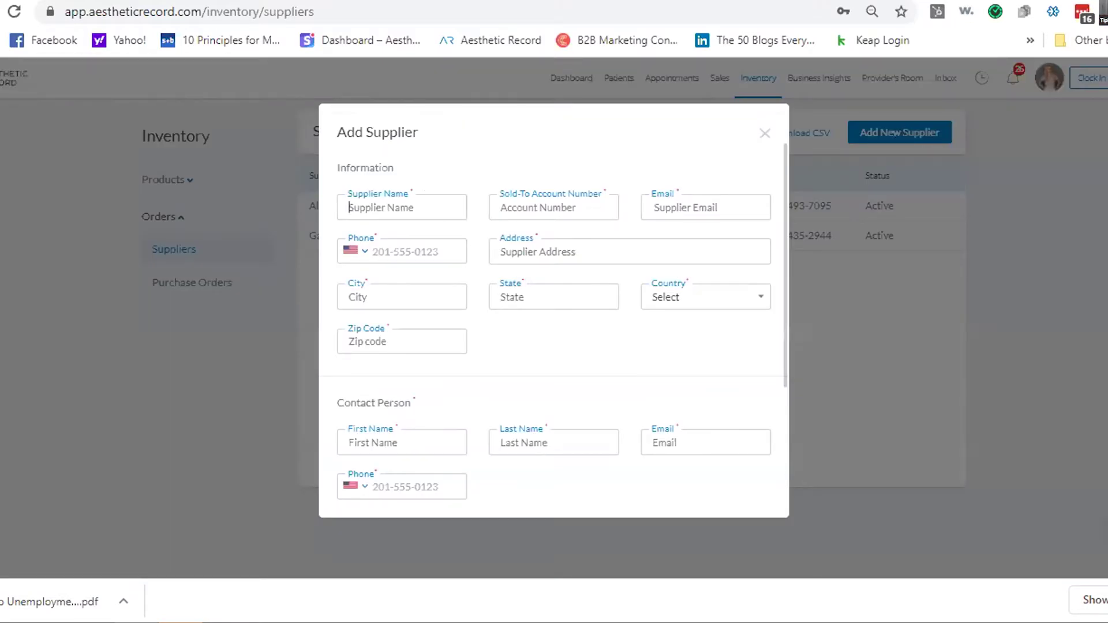
type("Evolus")
key("Tab")
type("123456")
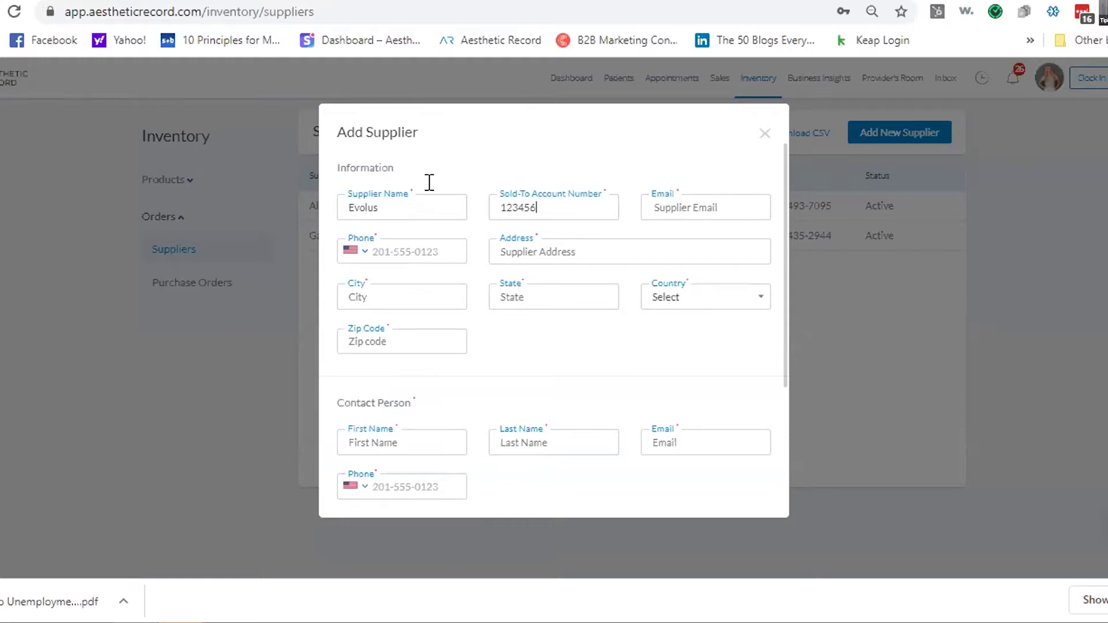
left_click(671, 194)
left_click(370, 225)
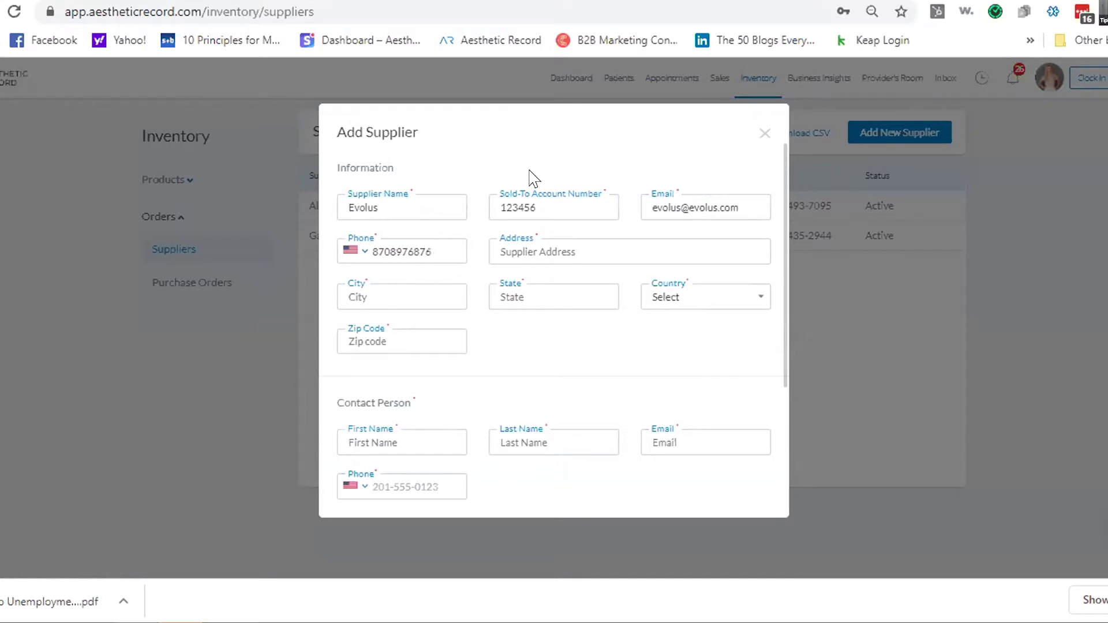
Fill in the supplier's street address, city from the suggestions, and zip code
left_click(569, 237)
left_click(463, 301)
type("Dalla")
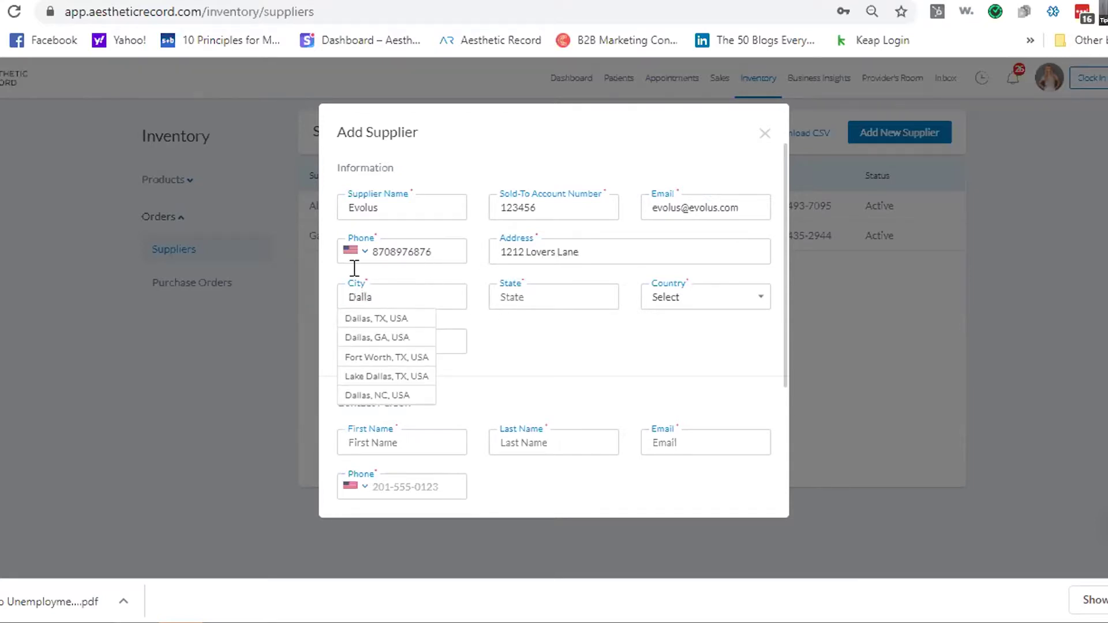
left_click(380, 321)
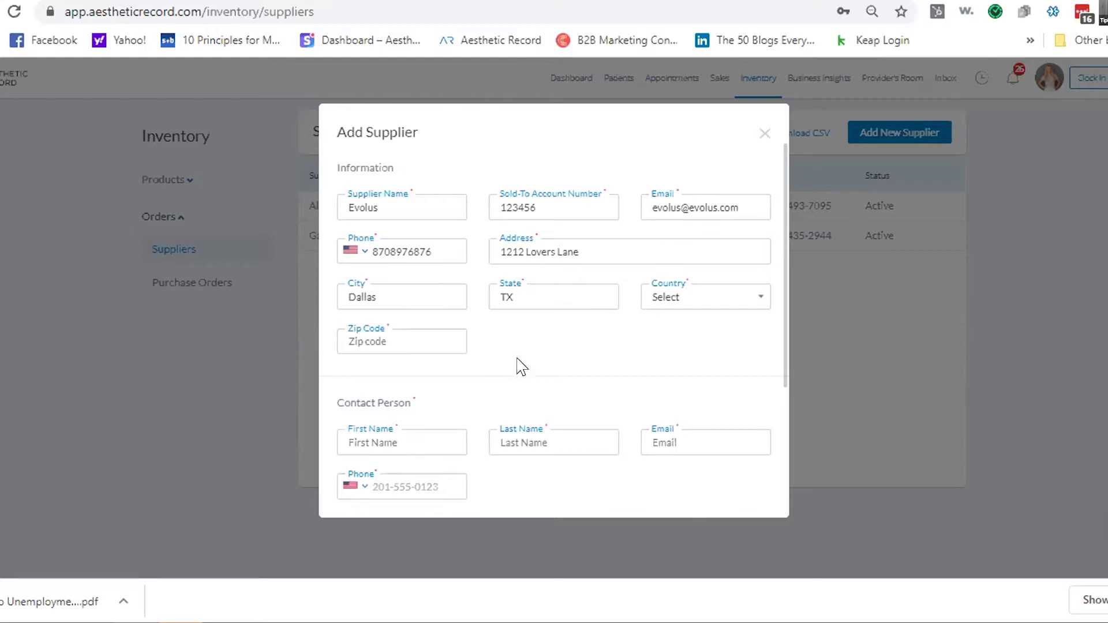
left_click(430, 331)
type("75056")
Enter the contact person's first and last name
scroll(392, 404, "down", 1)
scroll(367, 339, "down", 1)
left_click(369, 341)
key("Tab")
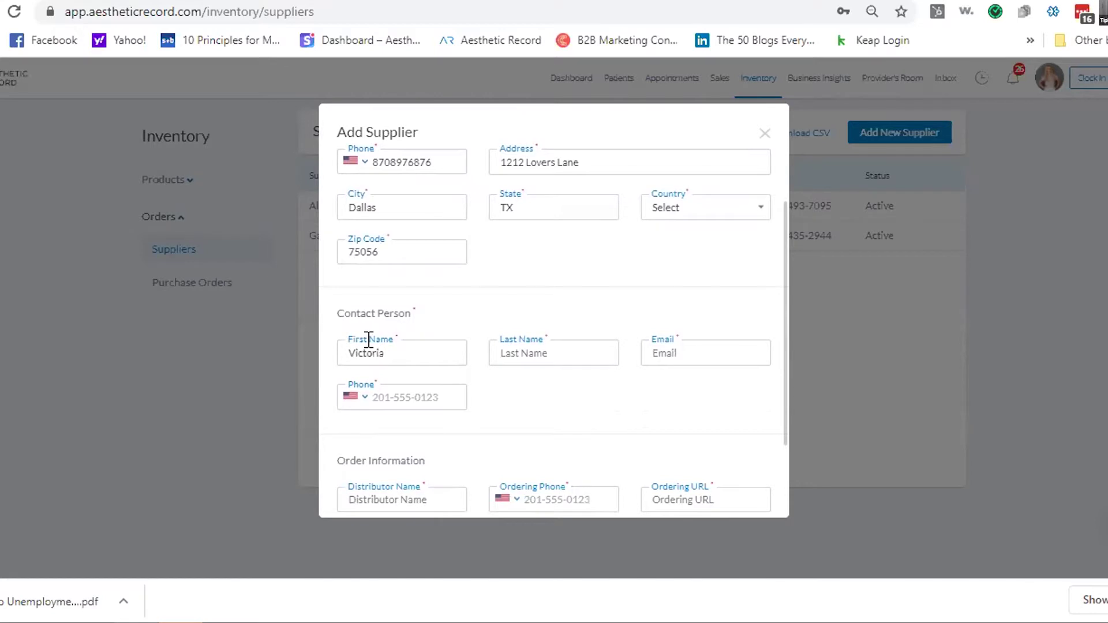
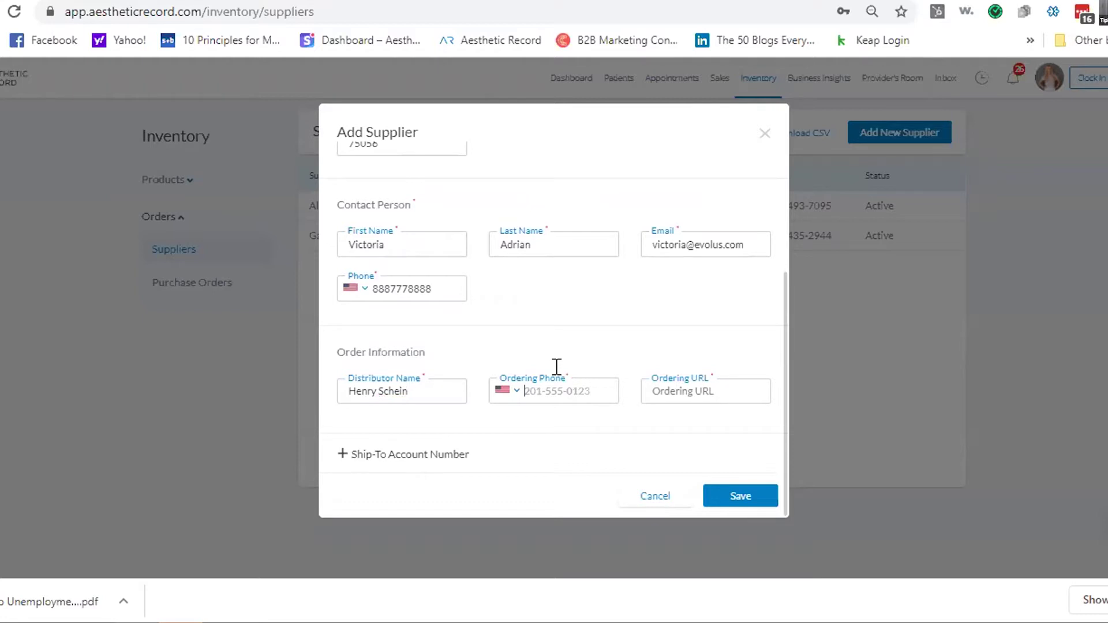
Enter the contact person's phone number in the Add Supplier form
type("777")
left_click(703, 381)
type("w")
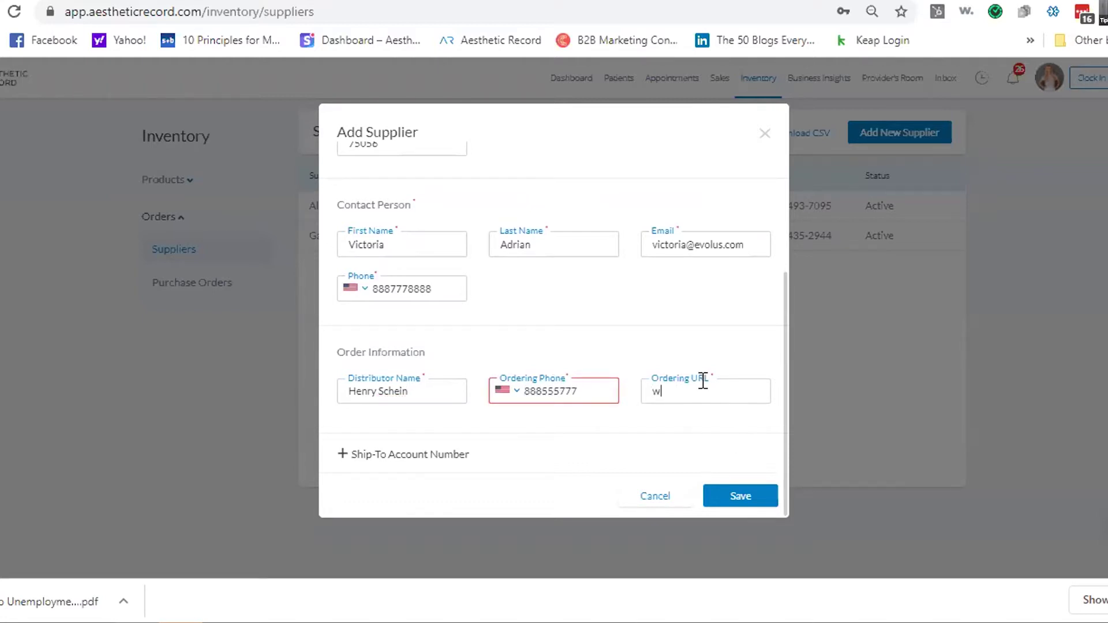
type("ww.henryschein.com/evolus")
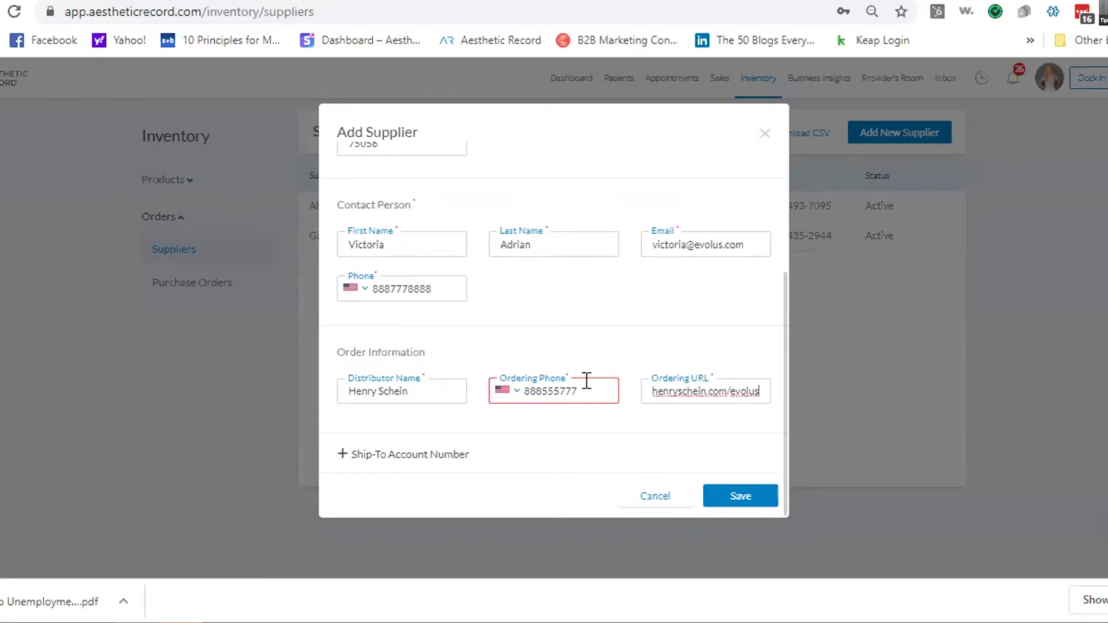
left_click(586, 386)
type("8")
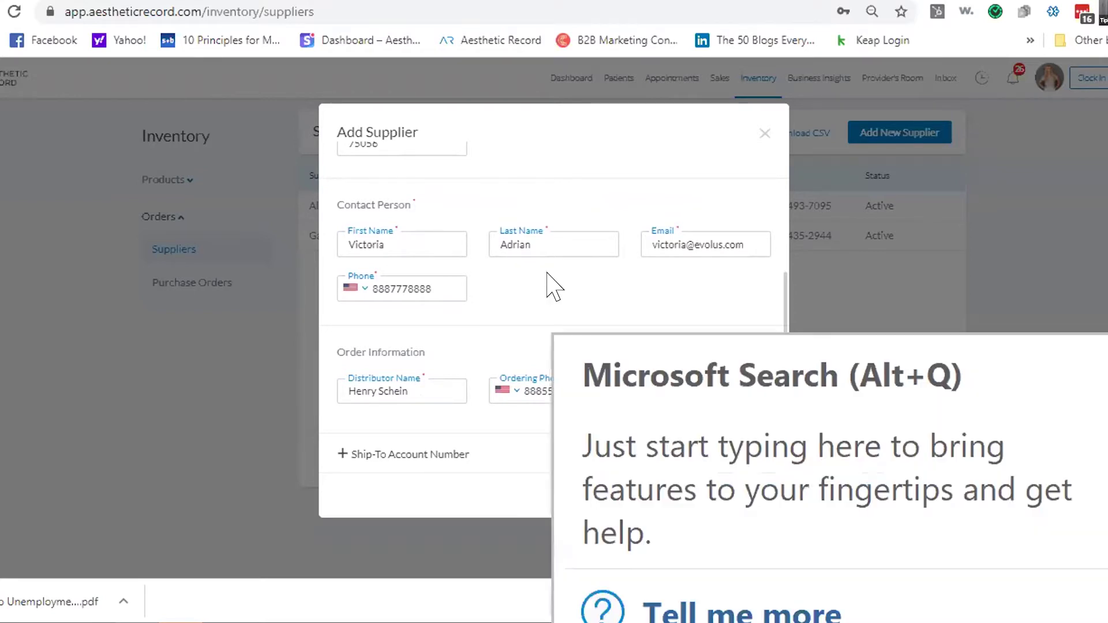
scroll(82, 366, "up", 1)
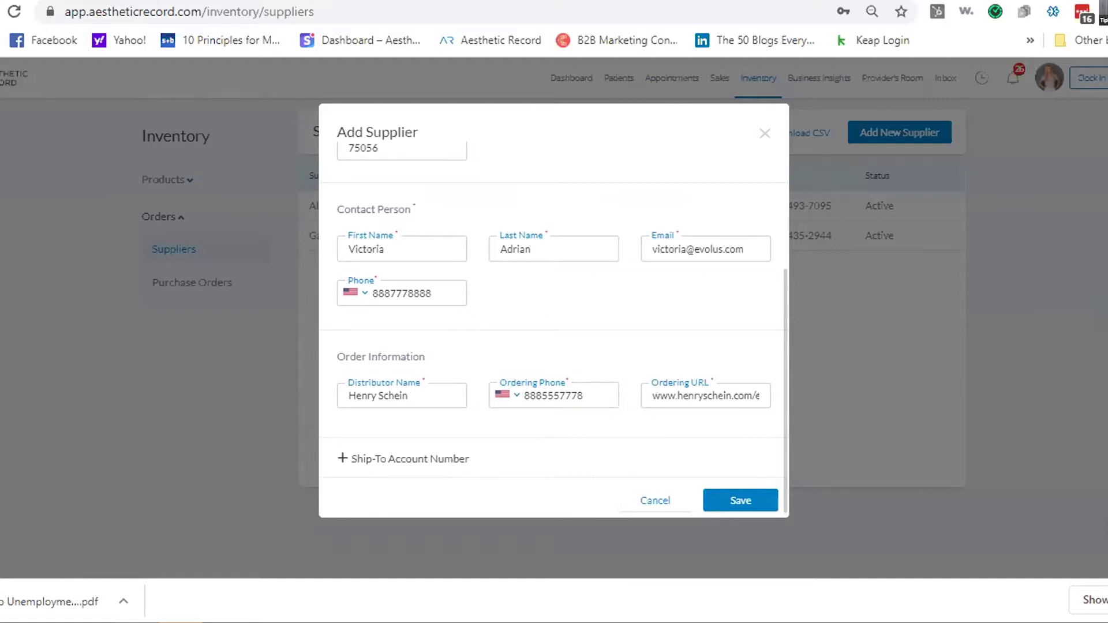
left_click(359, 450)
Enter ship-to account numbers for Beautiful Aesthetics, Lovely Lines, Medical Spa LLC and Virtual Clinic
scroll(426, 453, "down", 2)
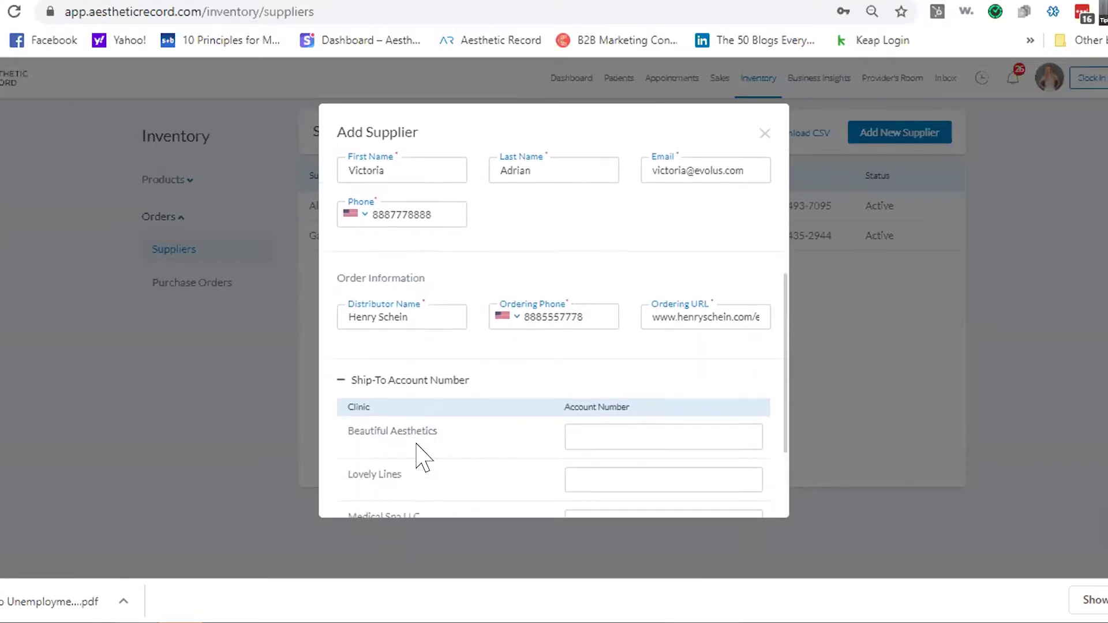
scroll(604, 453, "down", 1)
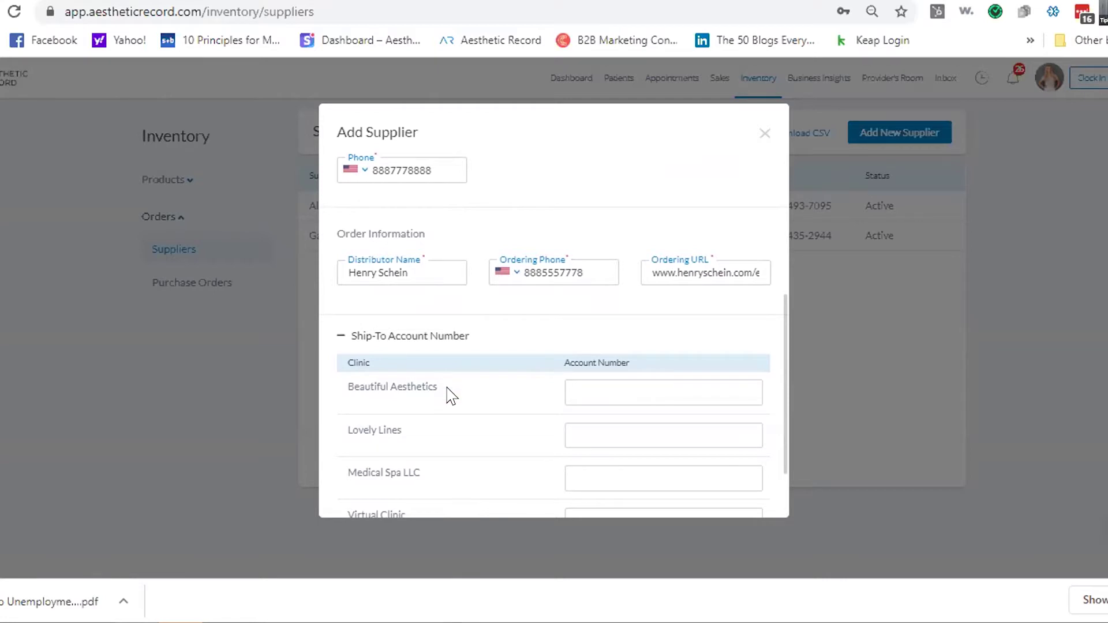
left_click(580, 393)
type("85795885")
left_click(640, 434)
type("857993333")
scroll(664, 399, "down", 3)
key("Tab")
type("7854258")
key("Tab")
type("85762248")
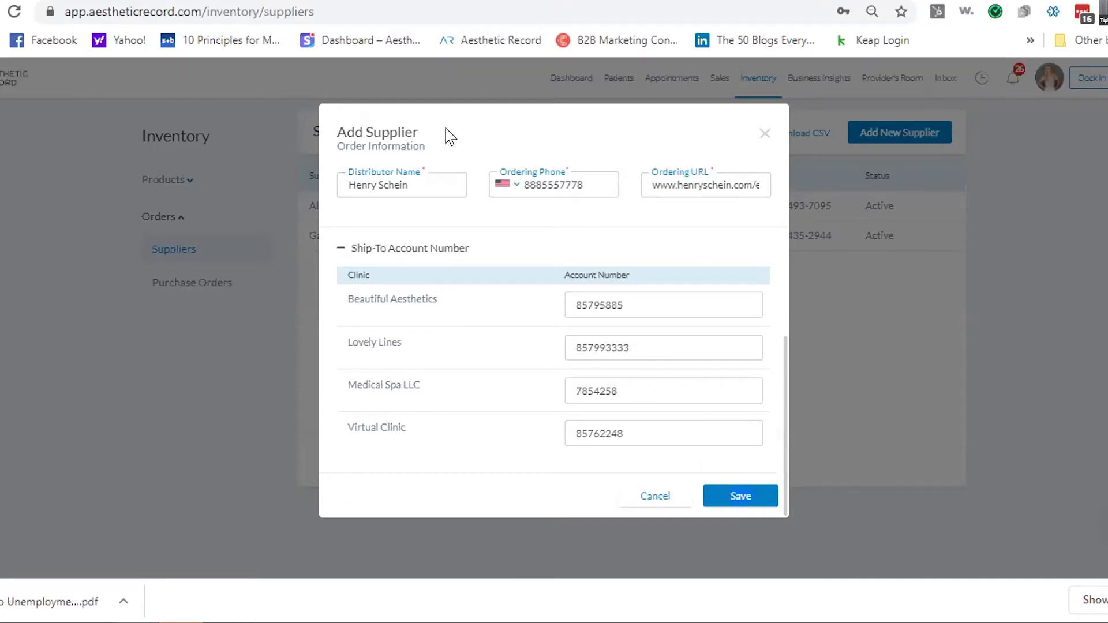
Set the supplier's country to United States and save the Evolus supplier
left_click_drag(574, 153, 1091, 583)
left_click(1022, 513)
scroll(650, 349, "up", 10)
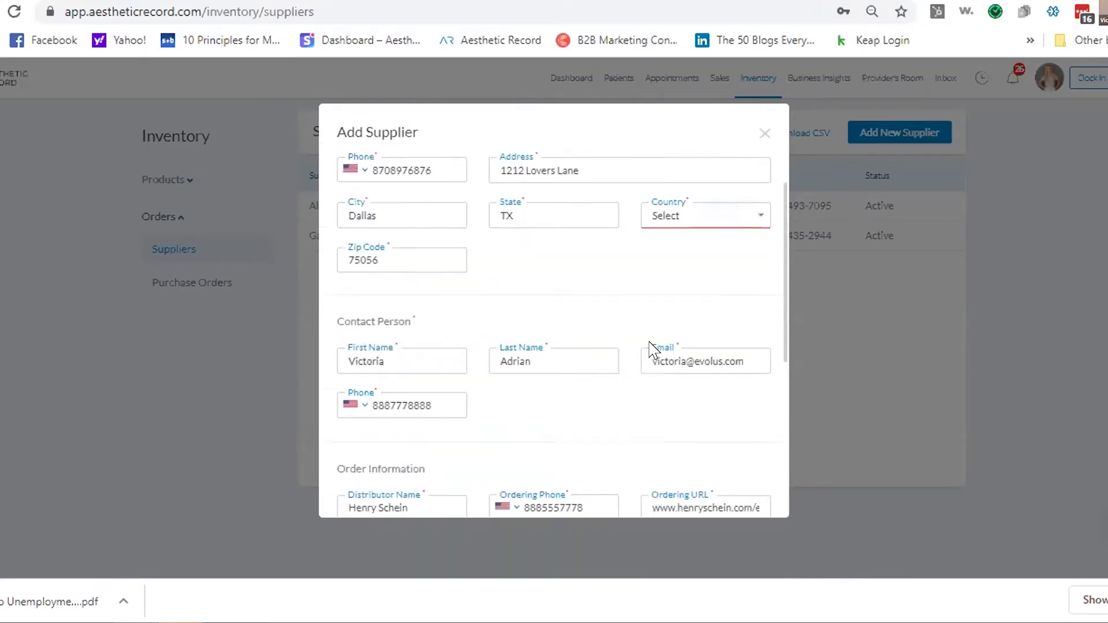
left_click(737, 295)
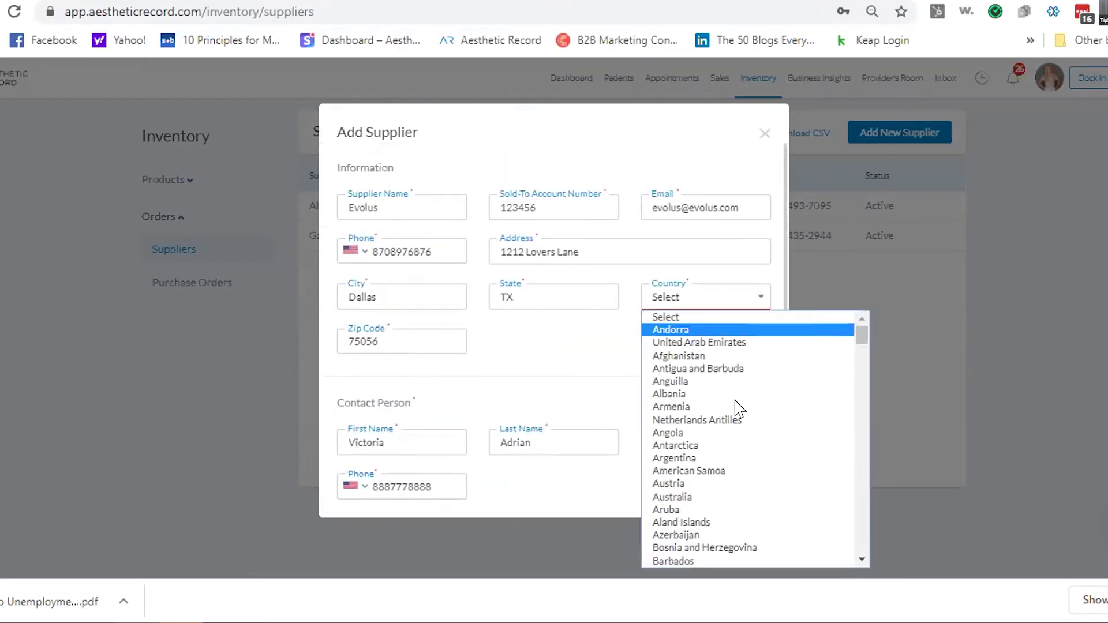
scroll(842, 450, "down", 5)
scroll(853, 479, "down", 20)
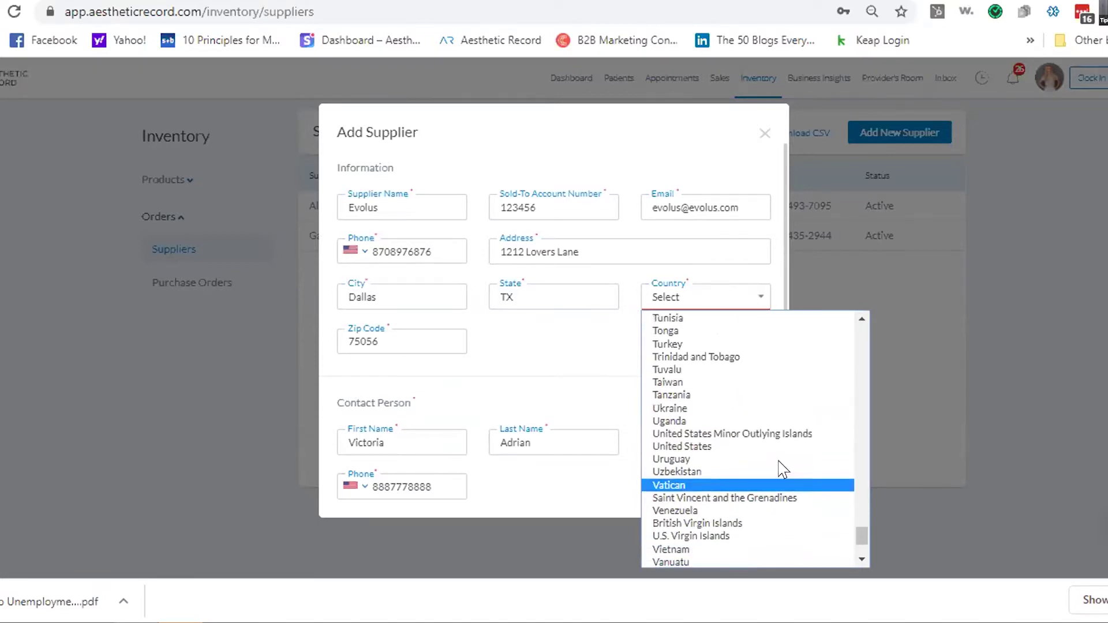
left_click(738, 447)
scroll(670, 381, "down", 10)
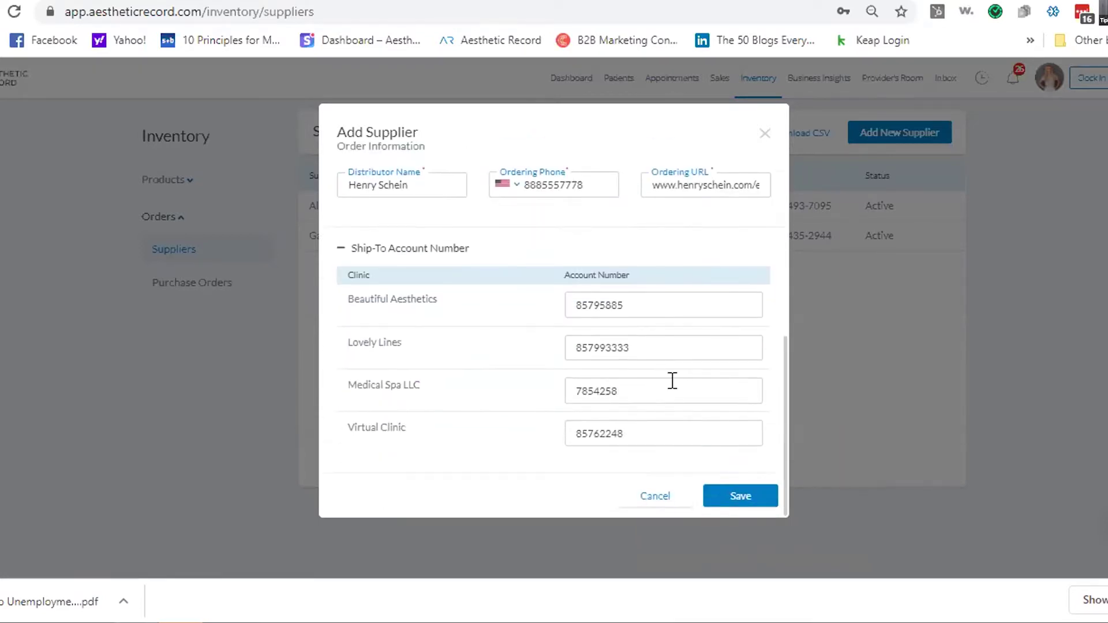
left_click(731, 497)
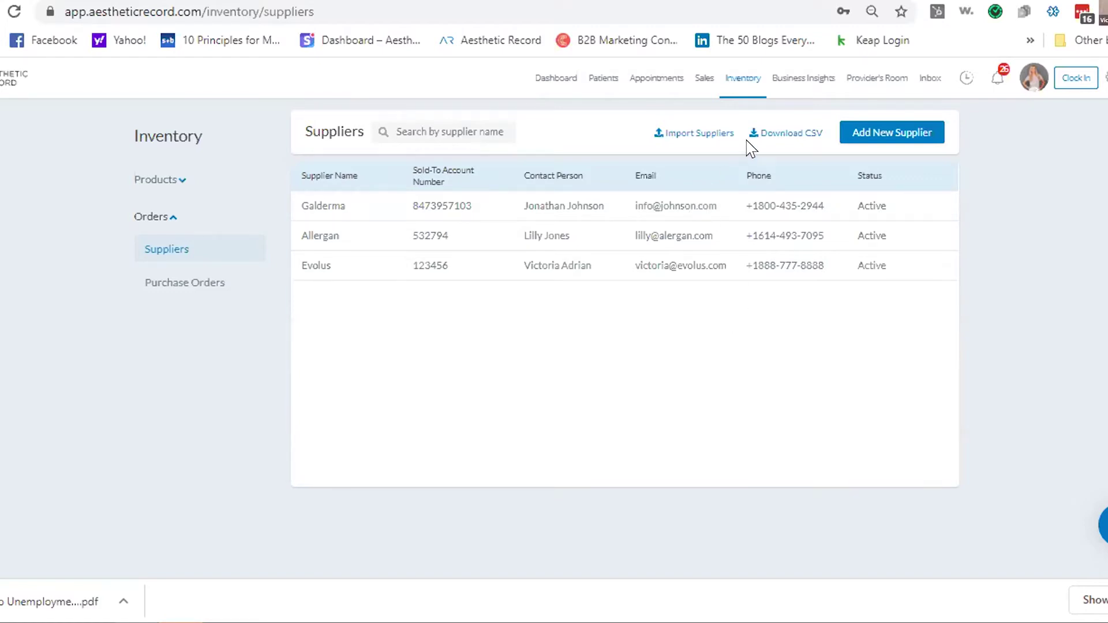
left_click(671, 137)
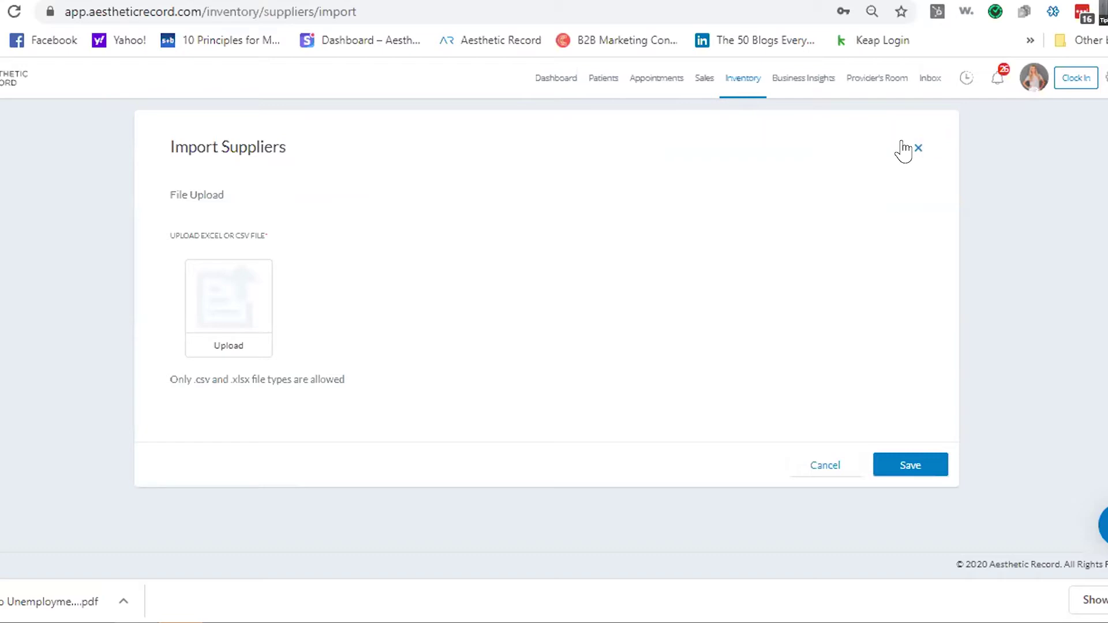
left_click(825, 466)
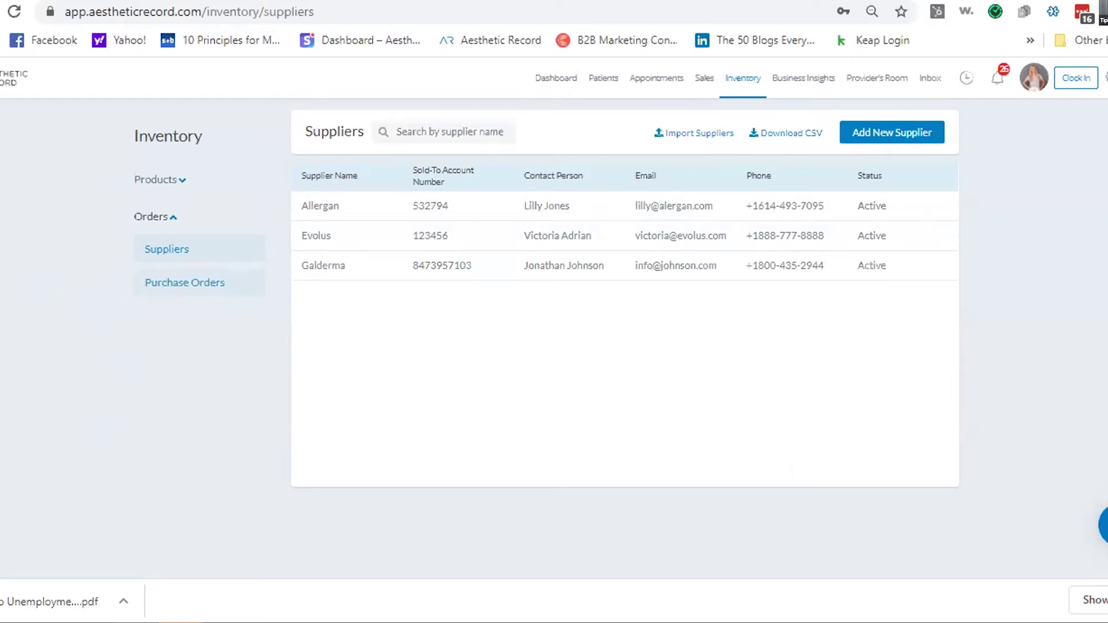
From the Inventory Purchase Orders list (POs 10001–10004), open a blank New Purchase Order form
left_click(192, 282)
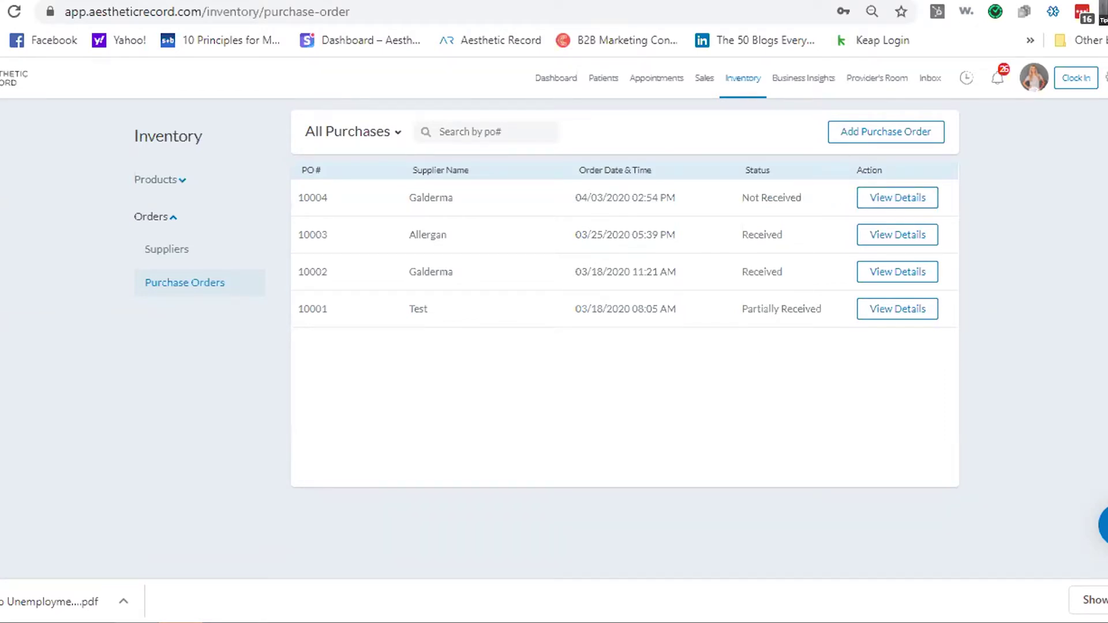
left_click(884, 131)
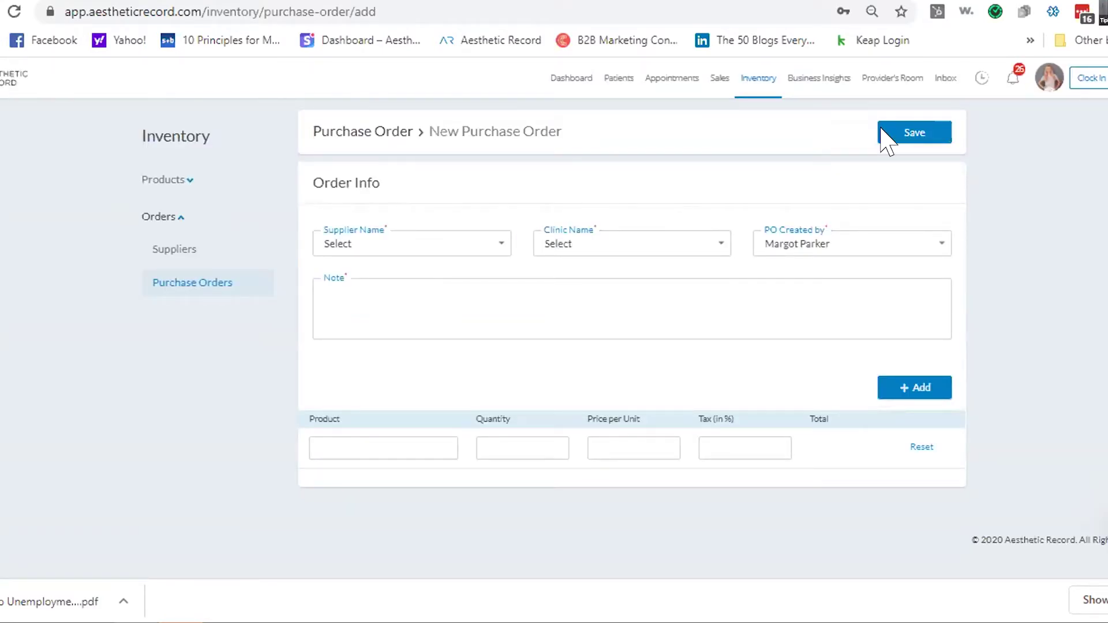
Choose supplier Evolus and clinic Lovely Lines, and add the note 'Come Back Promo Purchase'
left_click(389, 243)
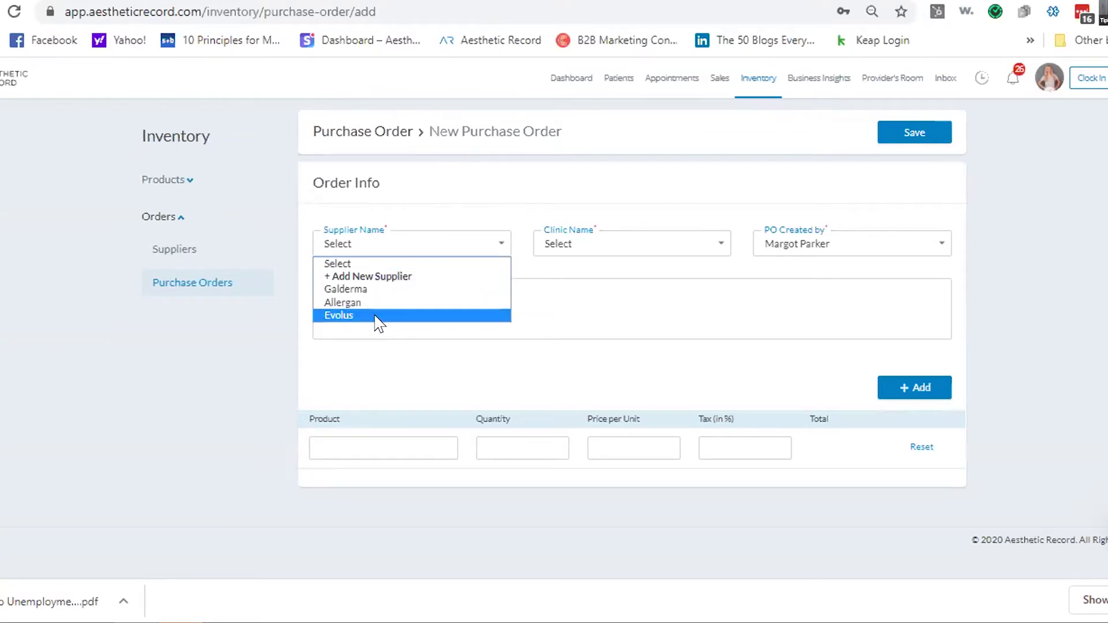
left_click(378, 316)
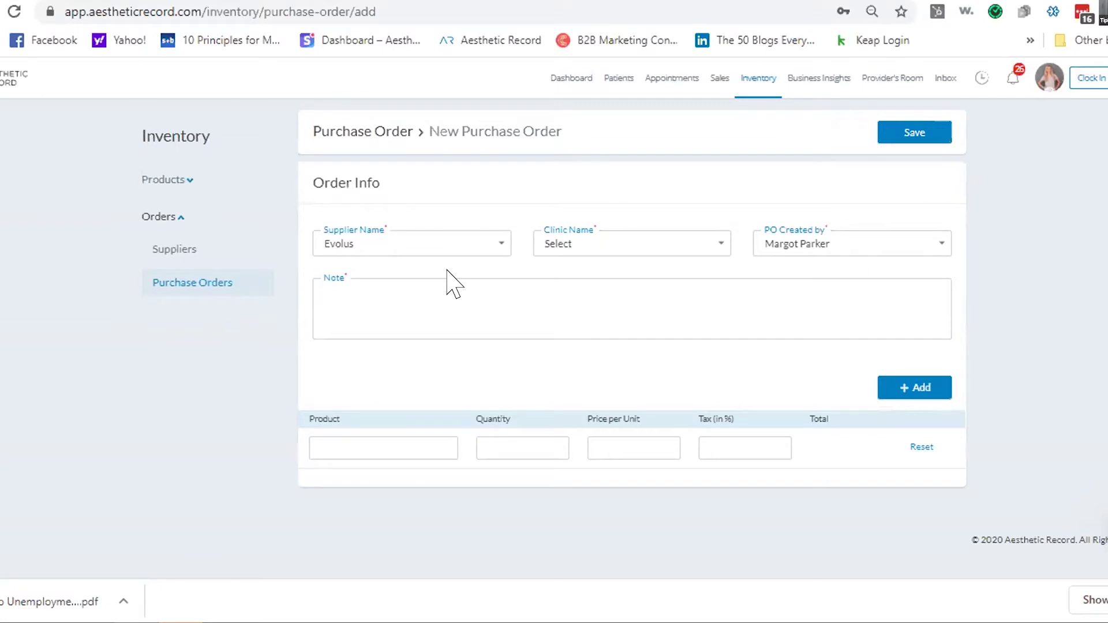
left_click(577, 244)
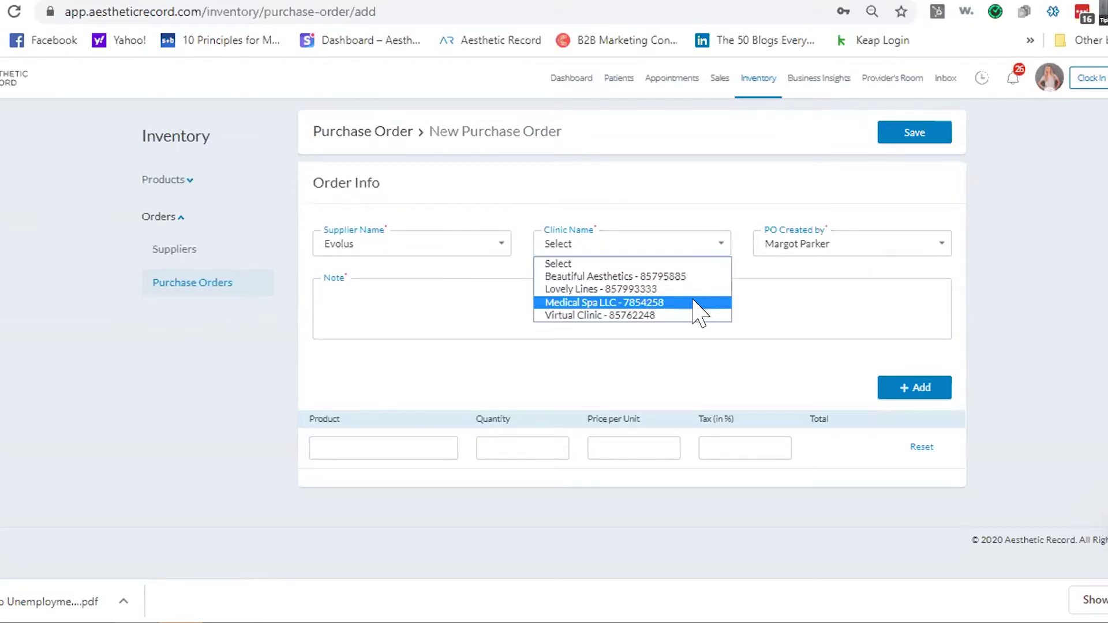
left_click(679, 289)
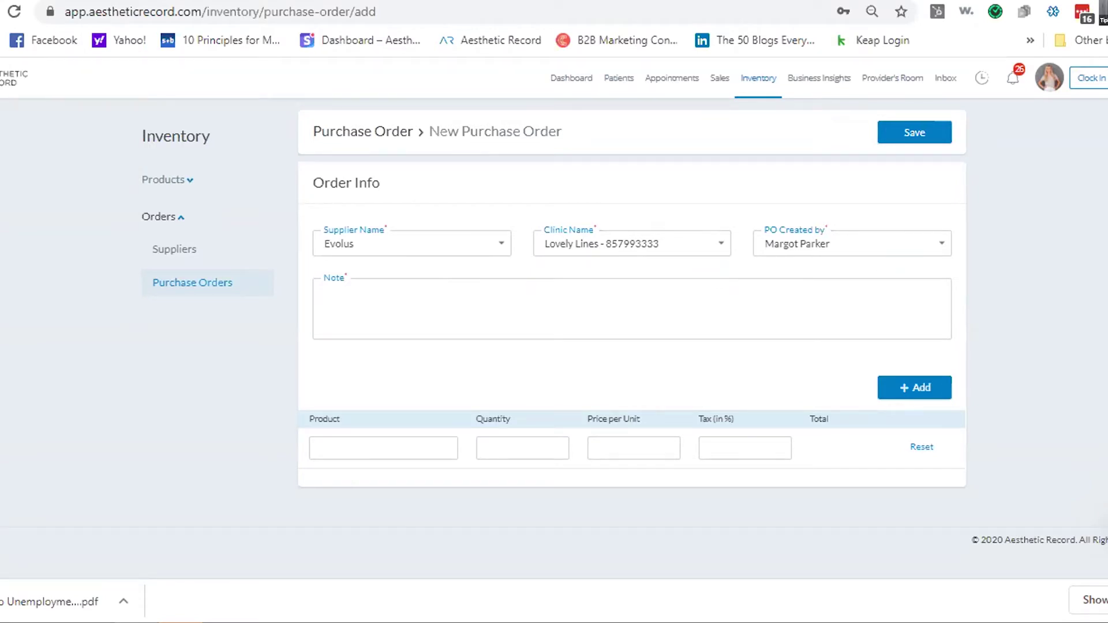
left_click(589, 299)
type("Come Back Promo Purchase")
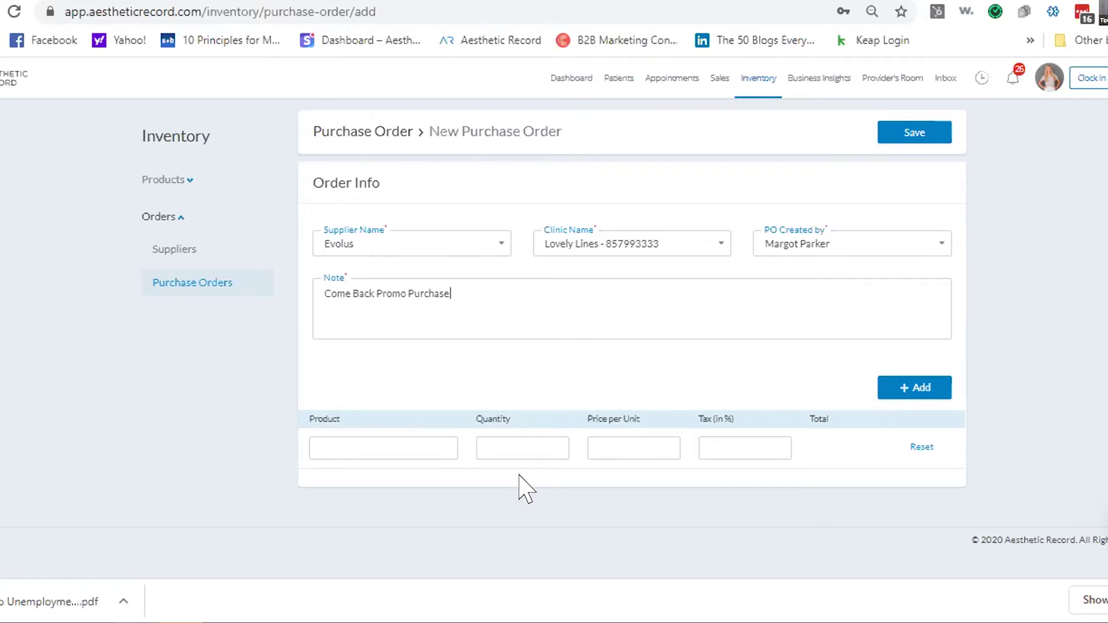
Search for and pick Restylane Lyft as the first order product
left_click(383, 444)
type("jeav")
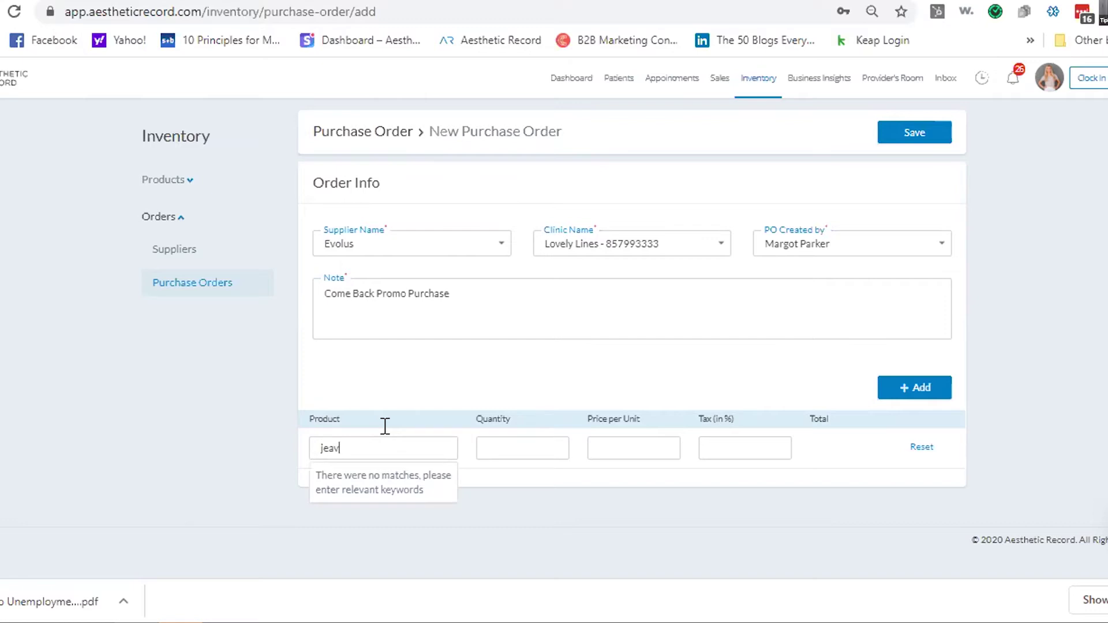
key("BackSpace")
type("e")
key("BackSpace")
key("BackSpace")
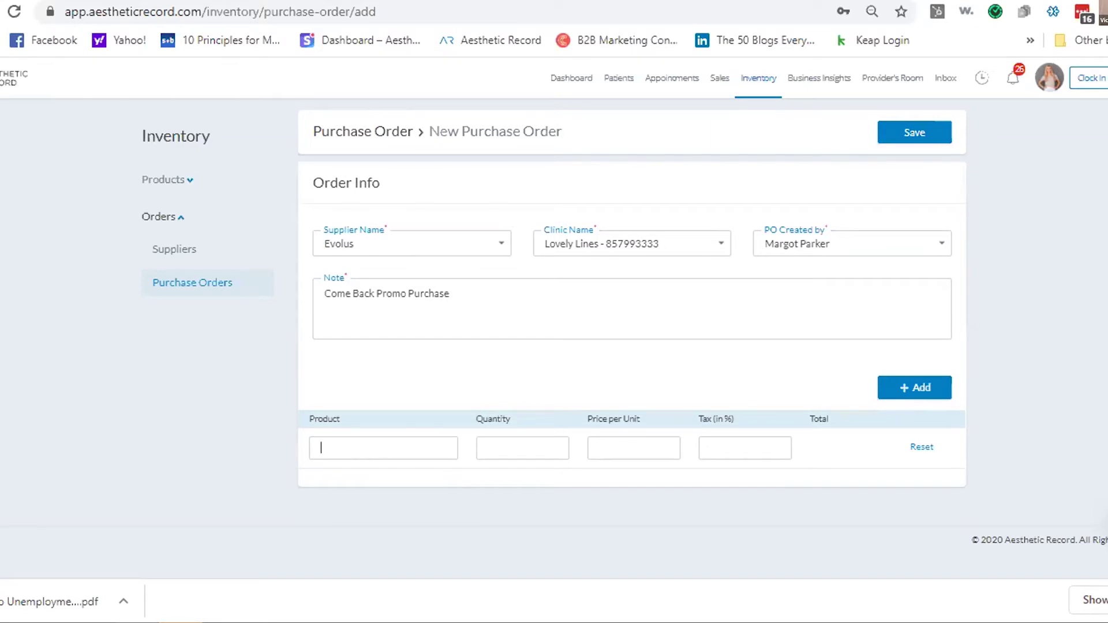
type("Vera")
key("BackSpace")
key("BackSpace")
key("BackSpace")
key("BackSpace")
type("Rest")
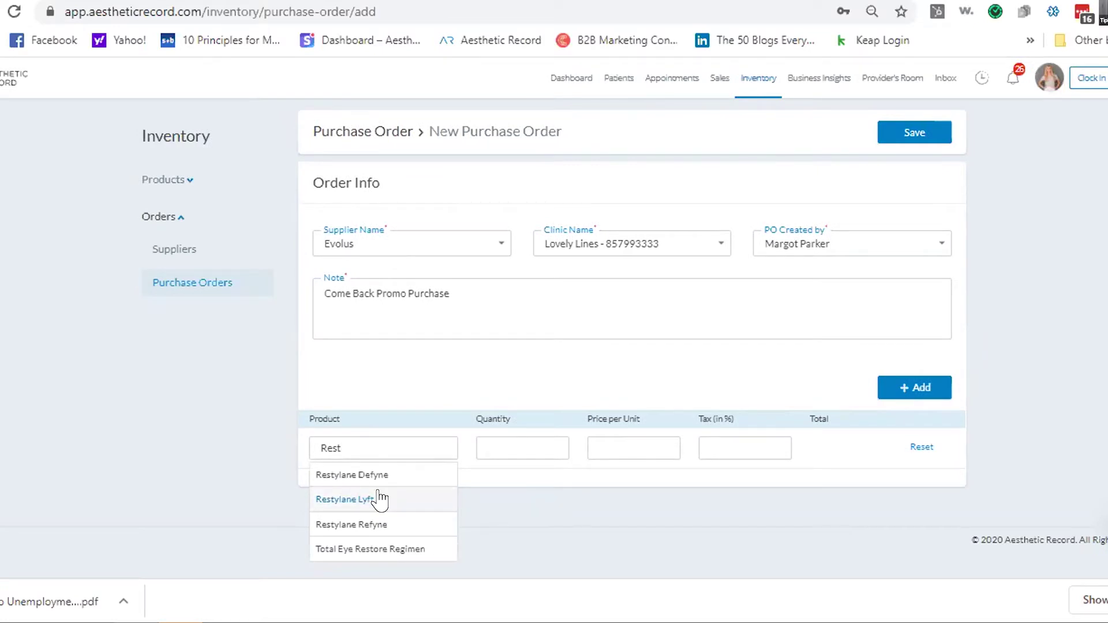
left_click(379, 498)
Switch the supplier to Galderma and order 24 units at 285 each with 0% tax
left_click(408, 249)
key("Up")
key("Up")
key("Up")
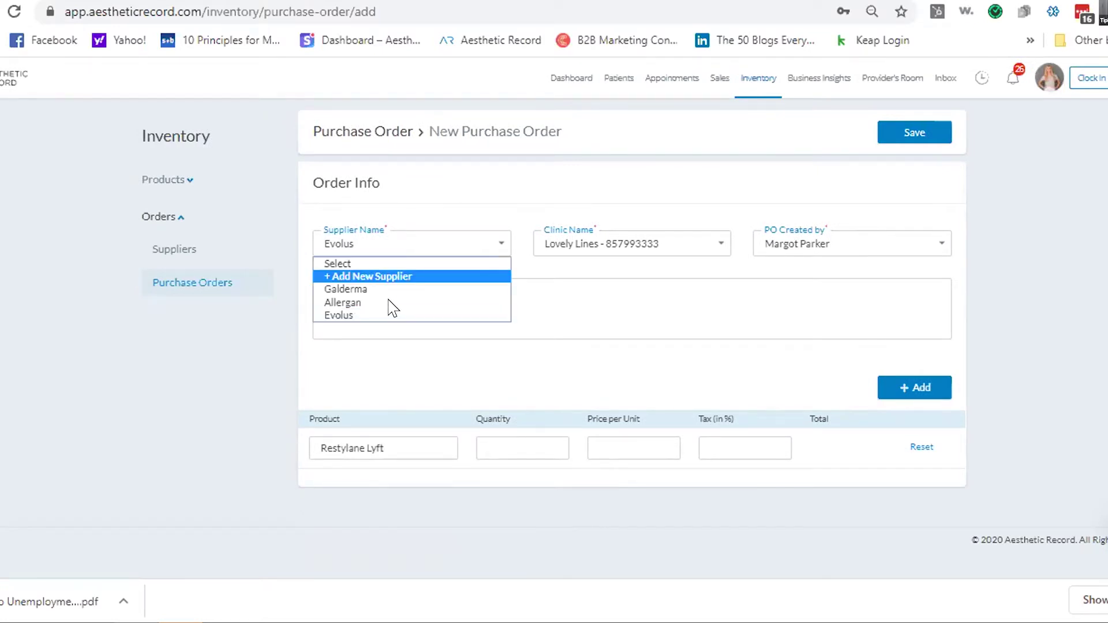
key("Down")
key("Down")
left_click(460, 292)
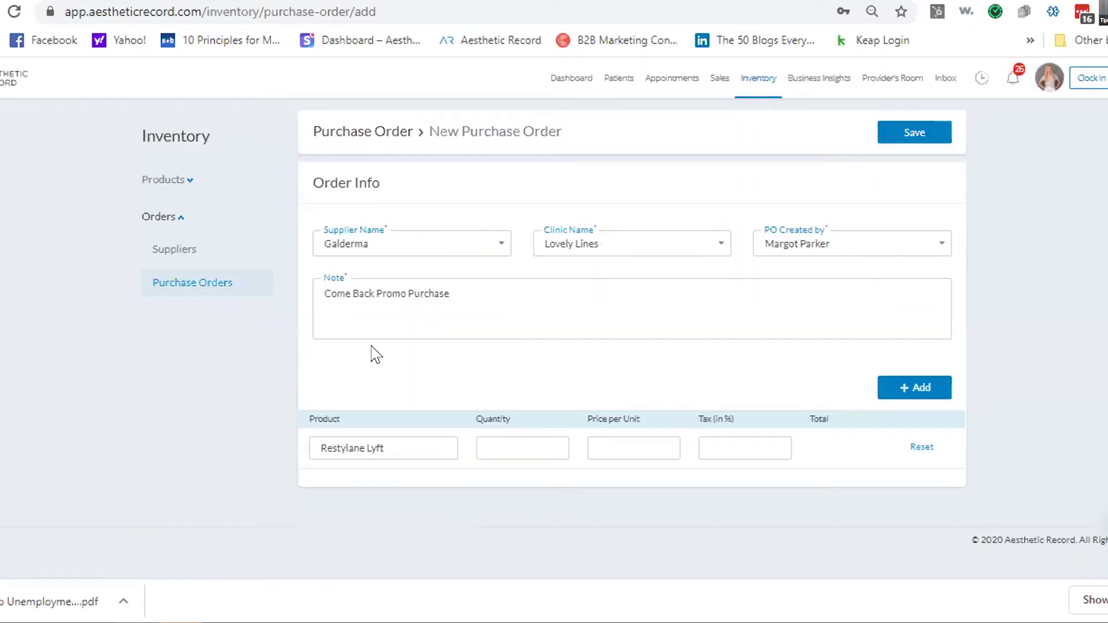
left_click(481, 452)
type("24")
key("Tab")
type("285")
key("Tab")
type("0")
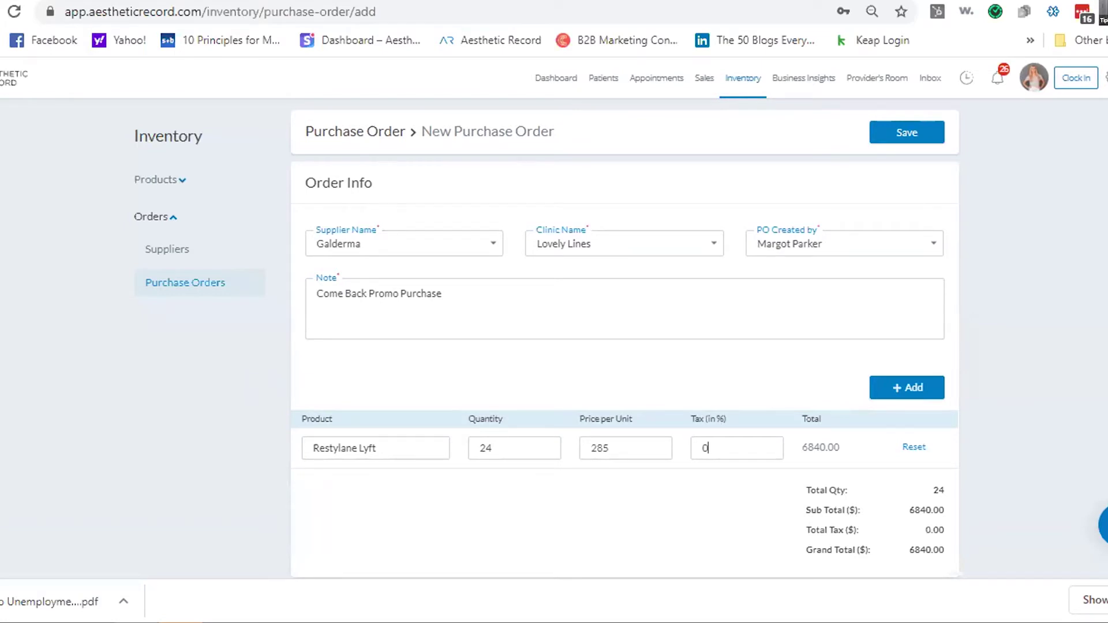
Add a second line for Dysport: quantity 5, unit price 550, tax 0%
left_click(895, 388)
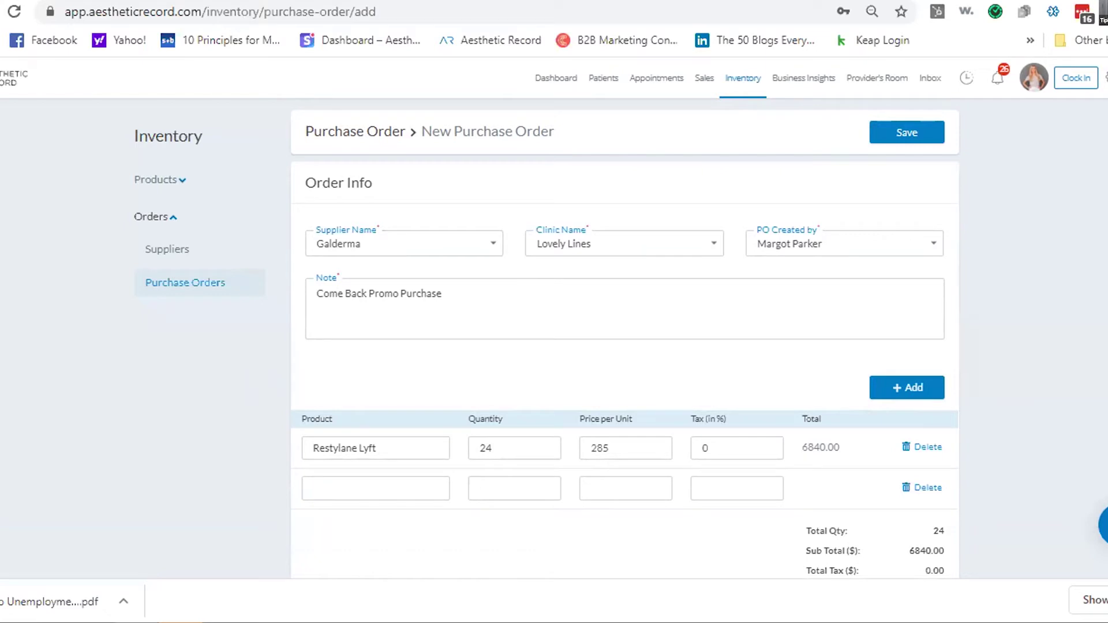
left_click(372, 478)
type("Dyspo")
left_click(391, 515)
left_click(476, 484)
type("5")
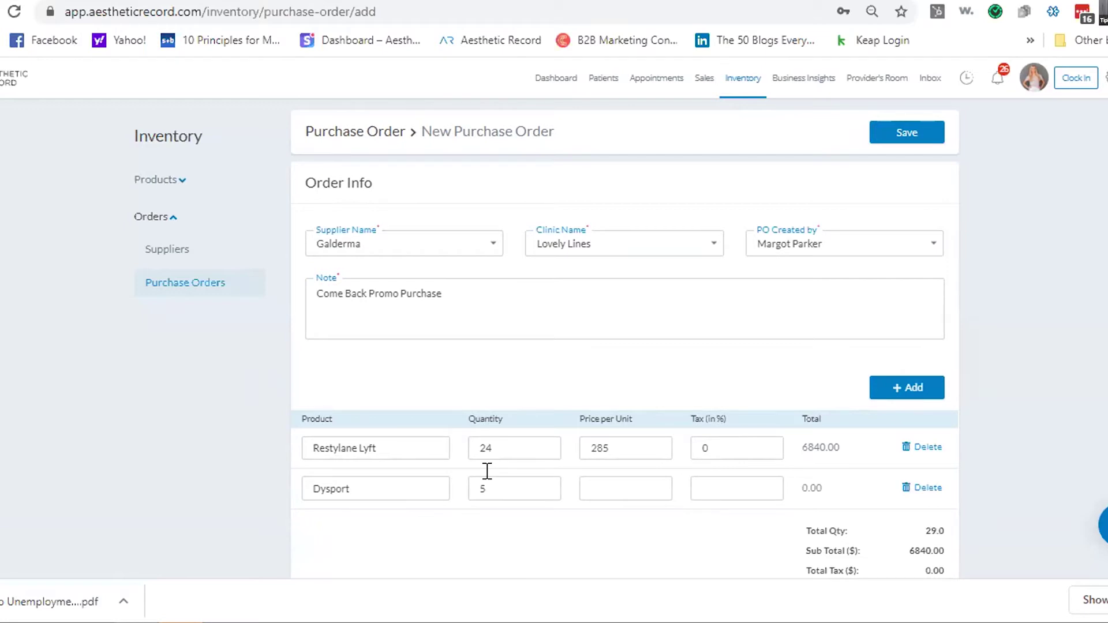
left_click(626, 489)
type("550")
left_click(730, 472)
type("0")
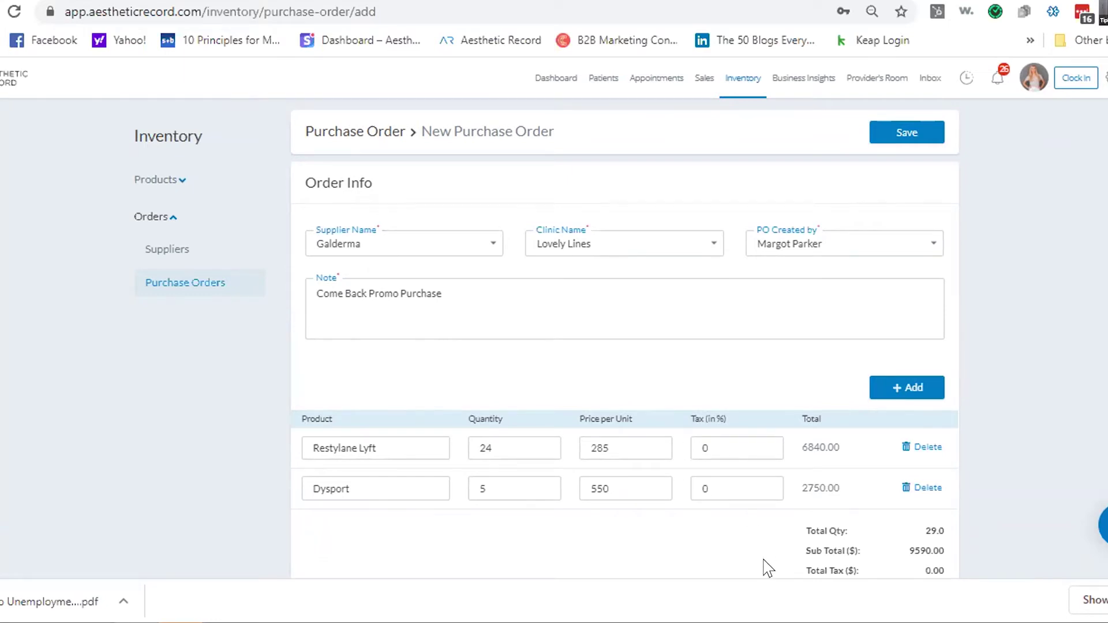
scroll(767, 554, "down", 2)
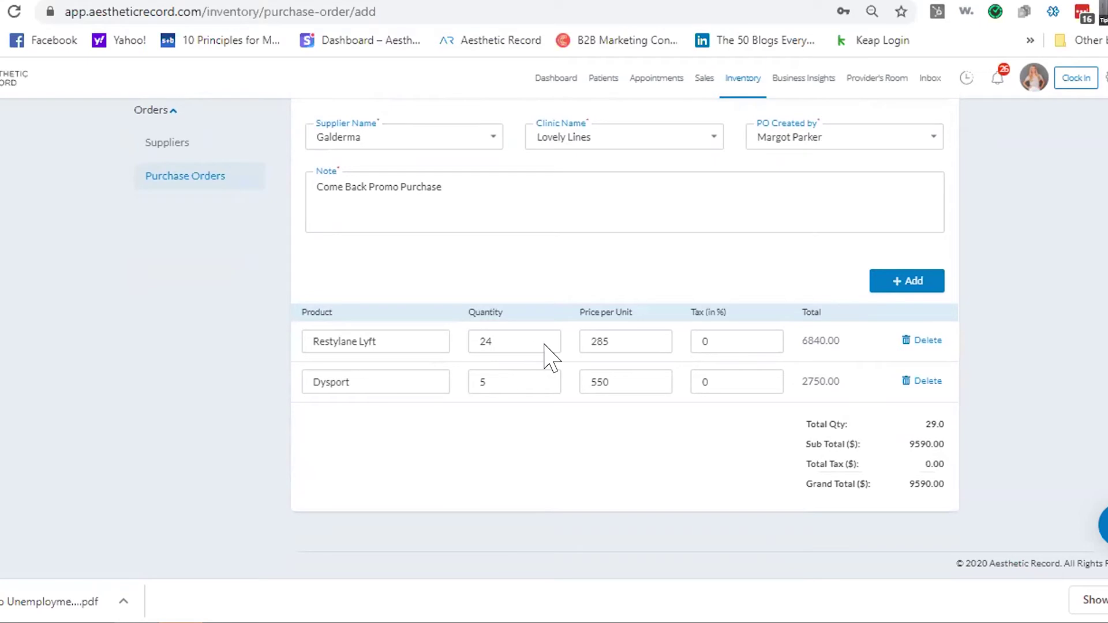
scroll(696, 437, "up", 2)
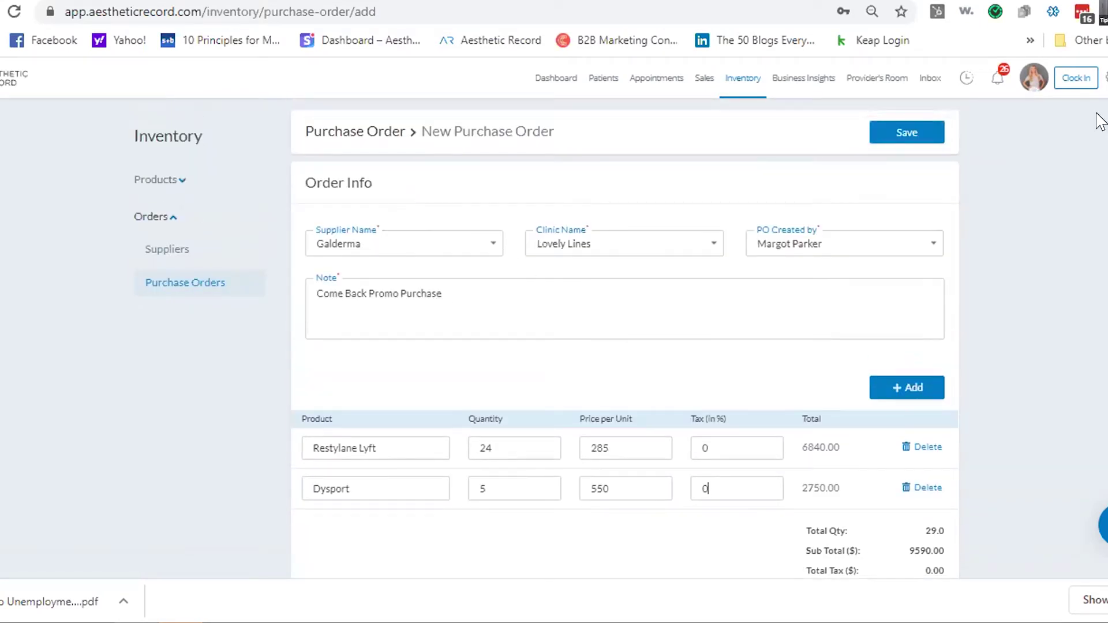
Save the order, creating PO 10005 for Galderma marked Not Received
left_click(916, 133)
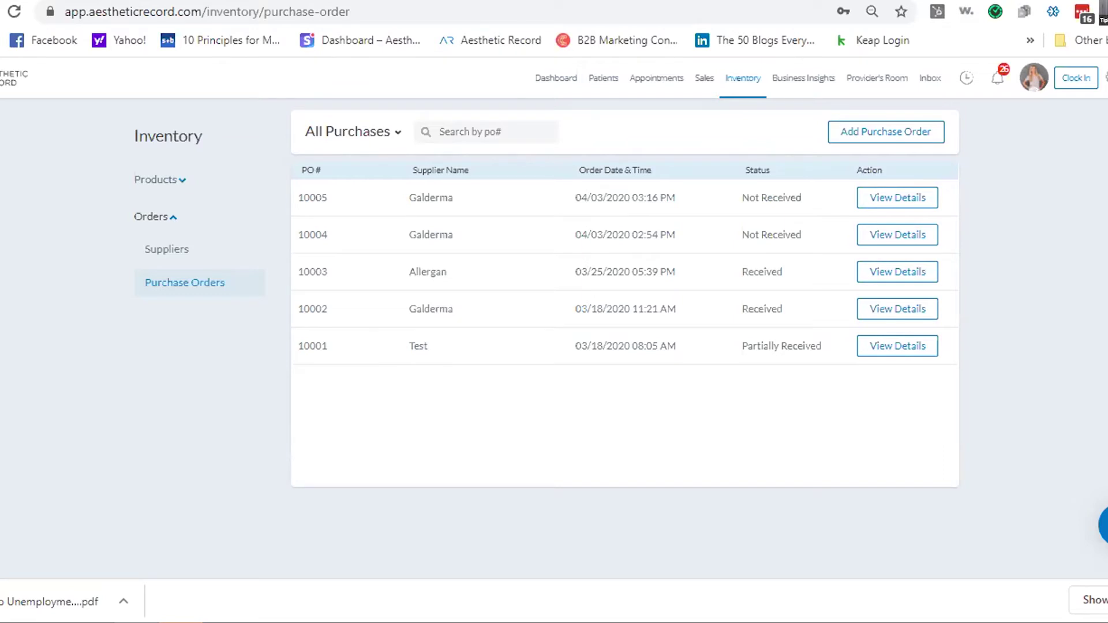
View PO 10005's details and download the purchase order as a PDF
left_click(897, 197)
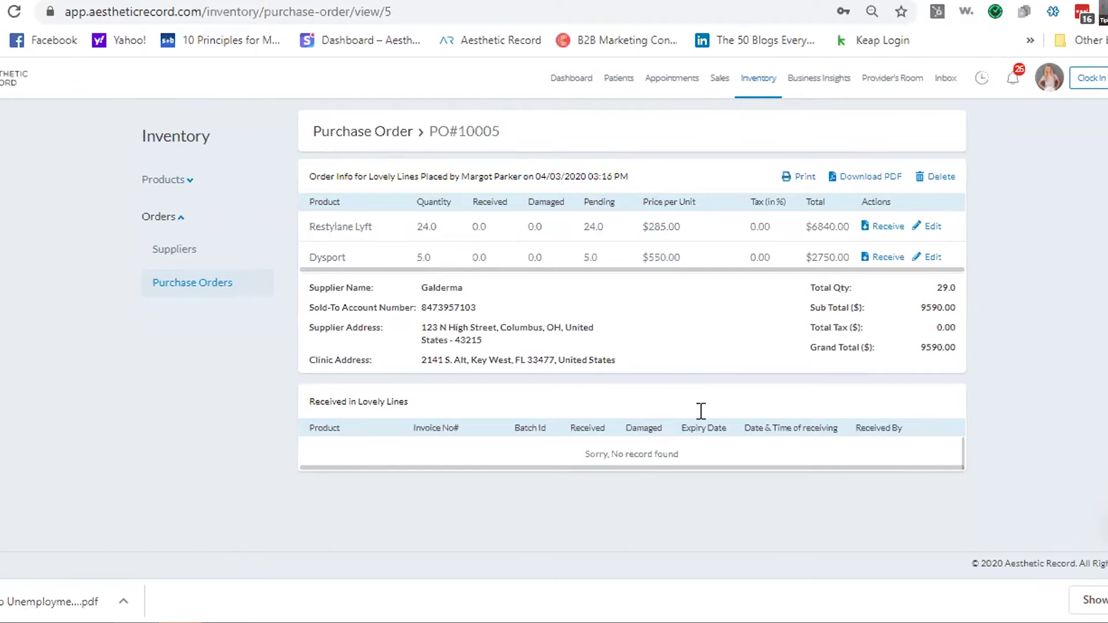
left_click(857, 179)
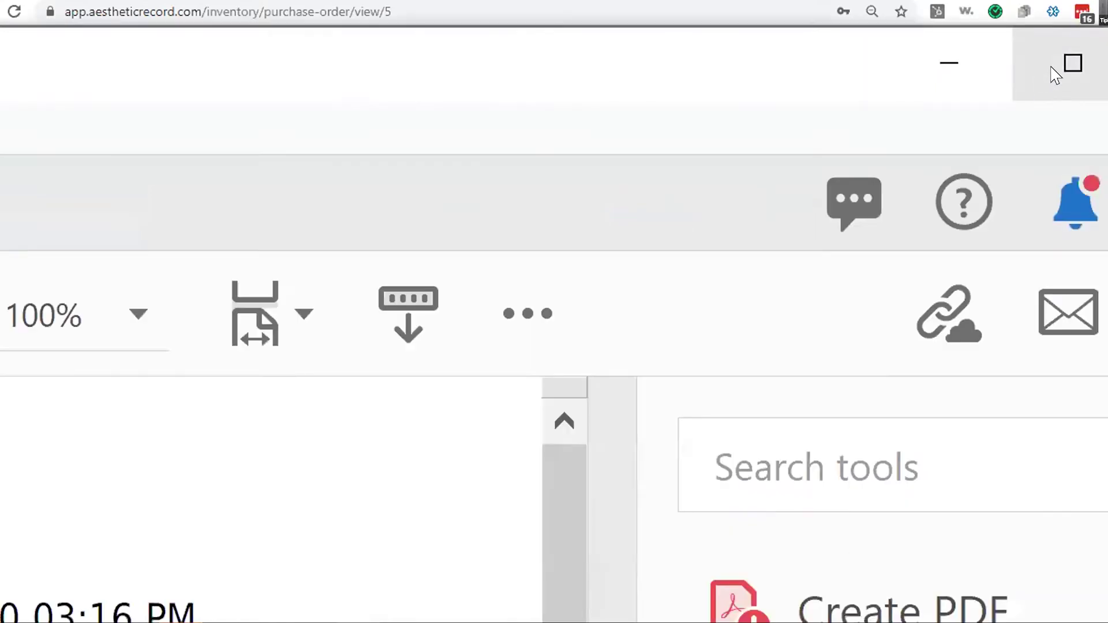
Maximize Acrobat Reader and scroll through the PO 10005 purchase order PDF
left_click(1051, 62)
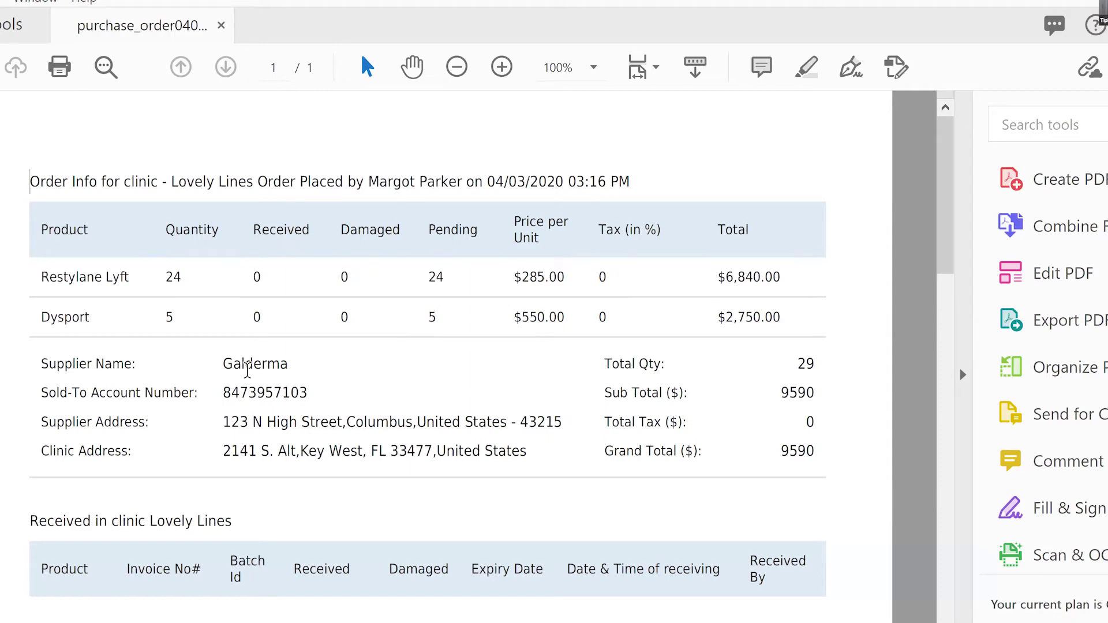
scroll(588, 409, "down", 1)
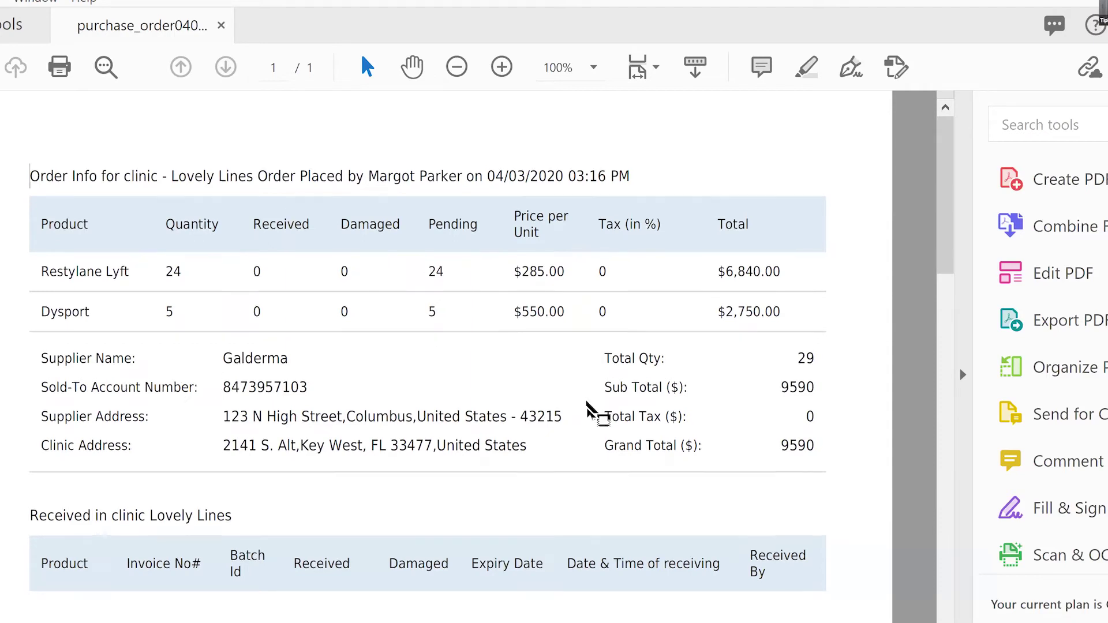
scroll(585, 404, "down", 3)
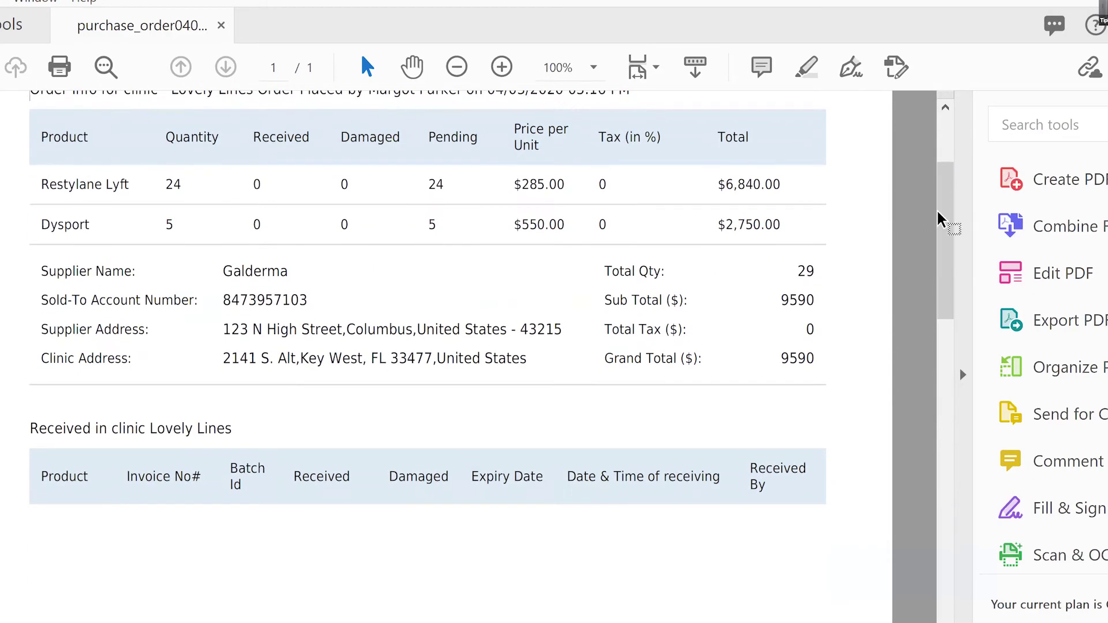
left_click(945, 398)
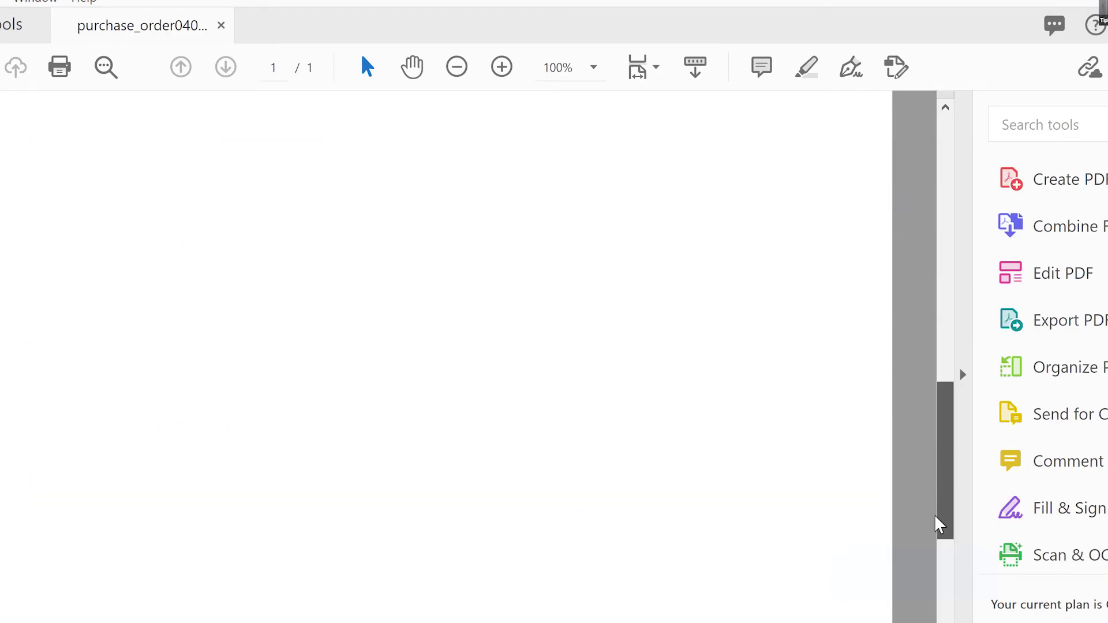
left_click(951, 387)
scroll(951, 387, "up", 10)
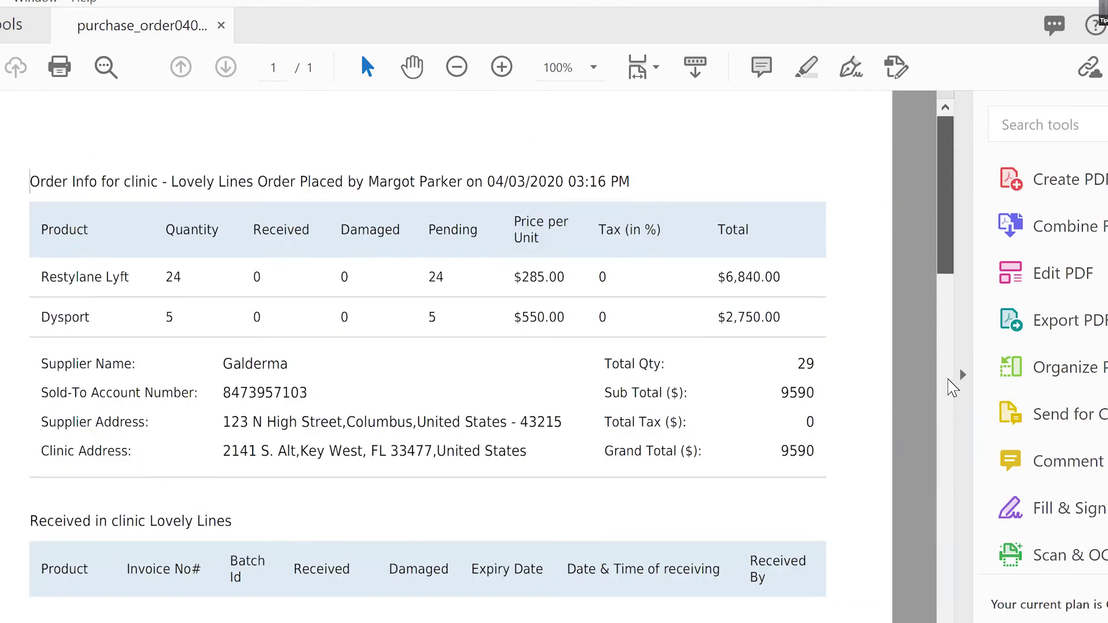
scroll(953, 378, "down", 1)
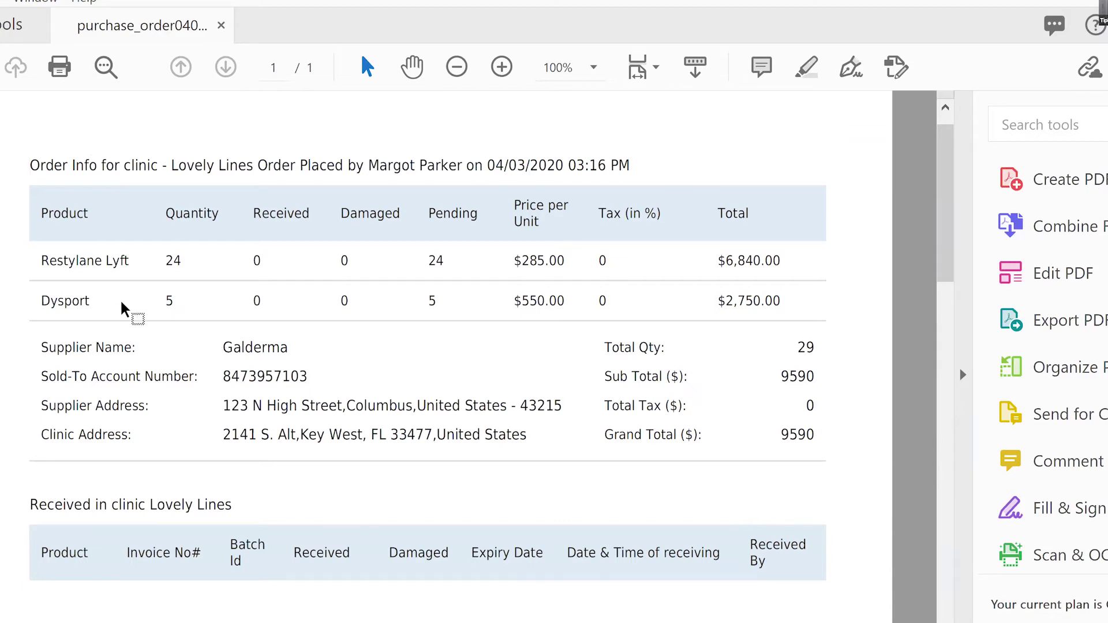
scroll(445, 445, "down", 1)
scroll(445, 445, "up", 1)
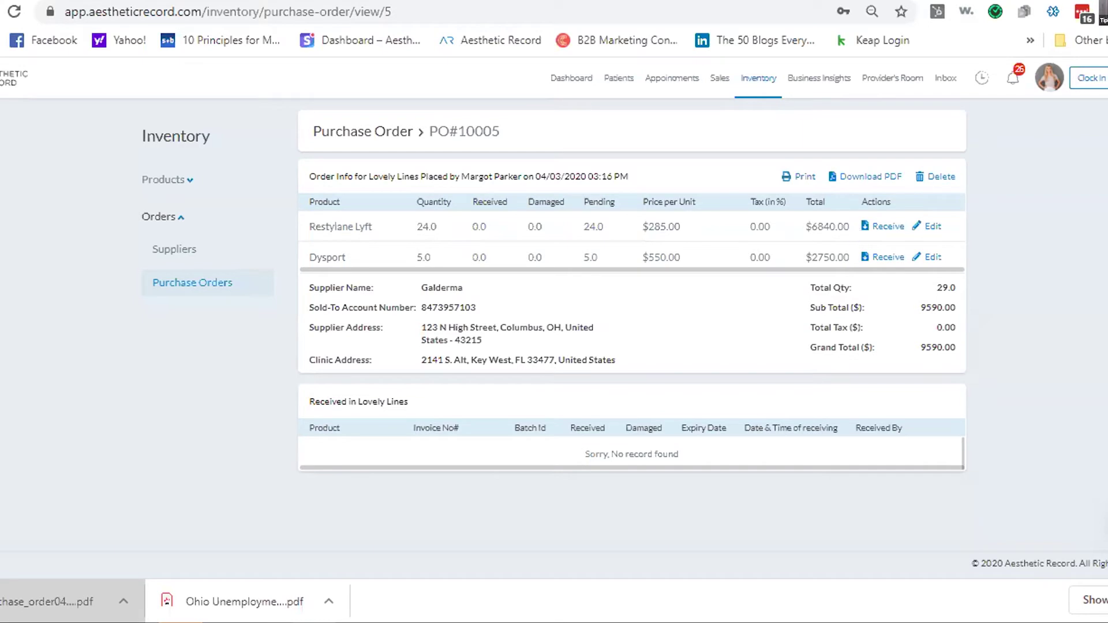
Receive 20 Restylane Lyft units with the invoice number and batch 123456, leaving 4 pending
left_click(871, 226)
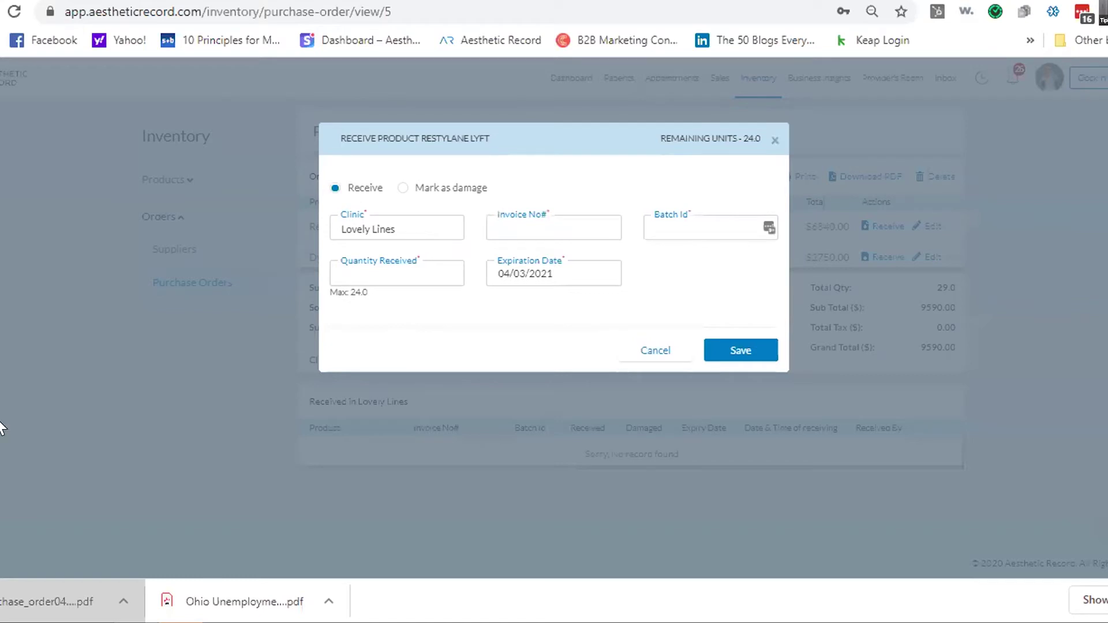
left_click(499, 209)
type("GDM85785")
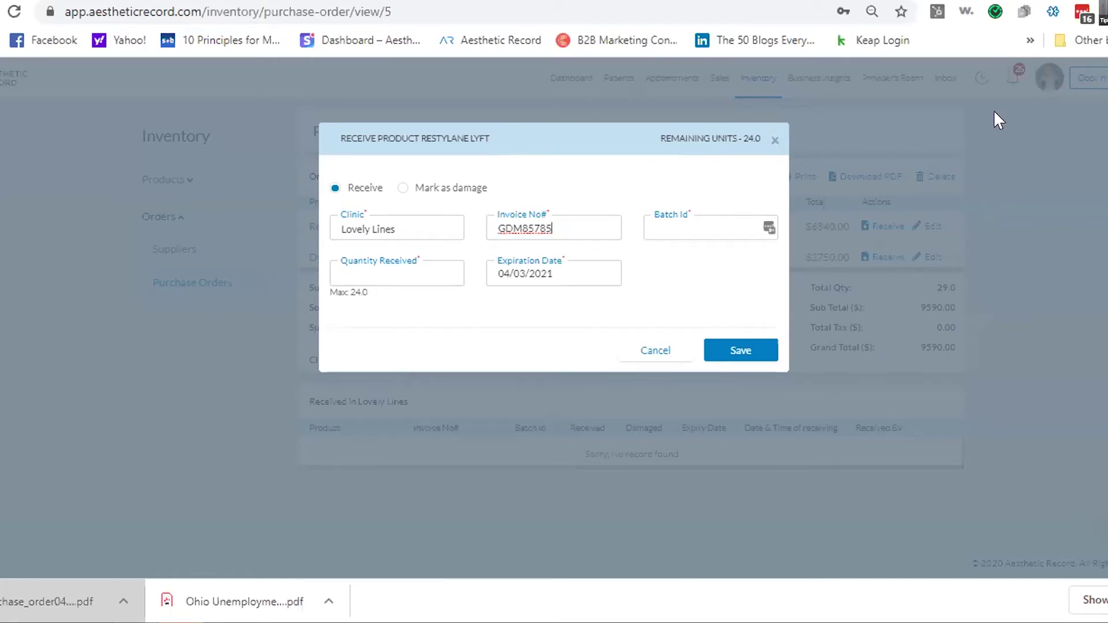
left_click(646, 225)
type("123456")
left_click(412, 254)
type("20")
left_click(713, 352)
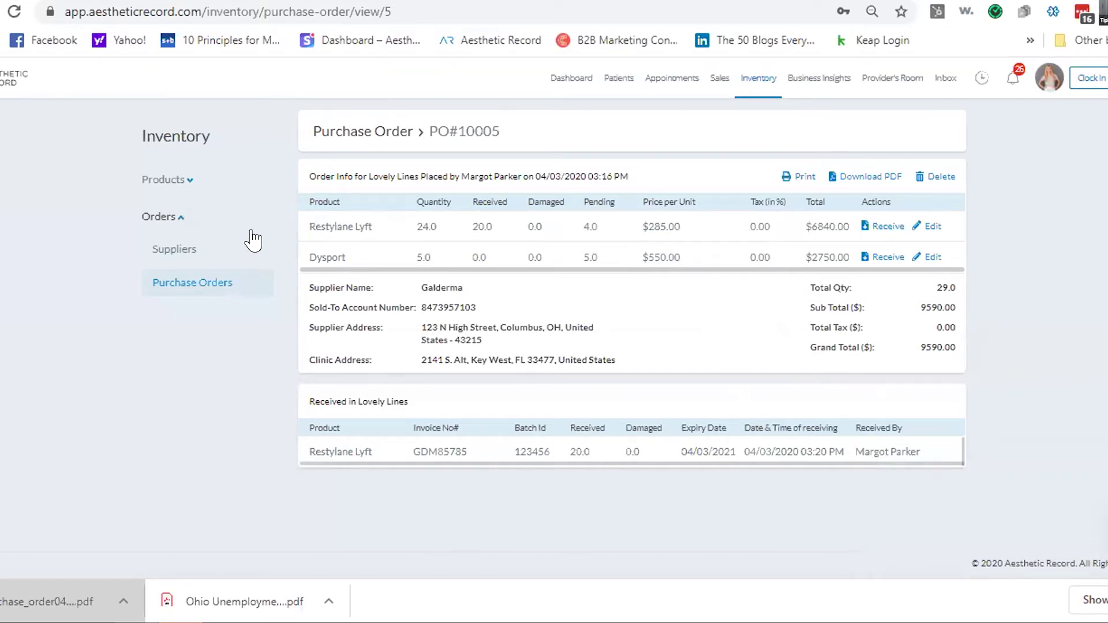
left_click(872, 259)
Enter the Dysport invoice number and batch 123456 in the Receive Product dialog
left_click(526, 213)
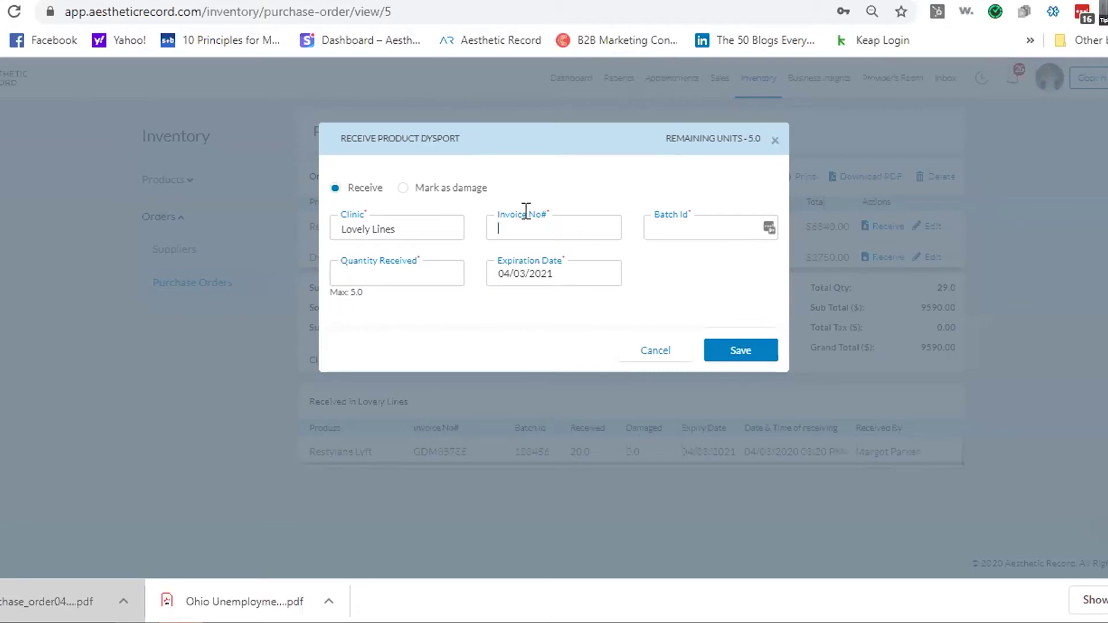
type("GDM123456M")
left_click(676, 211)
type("123456")
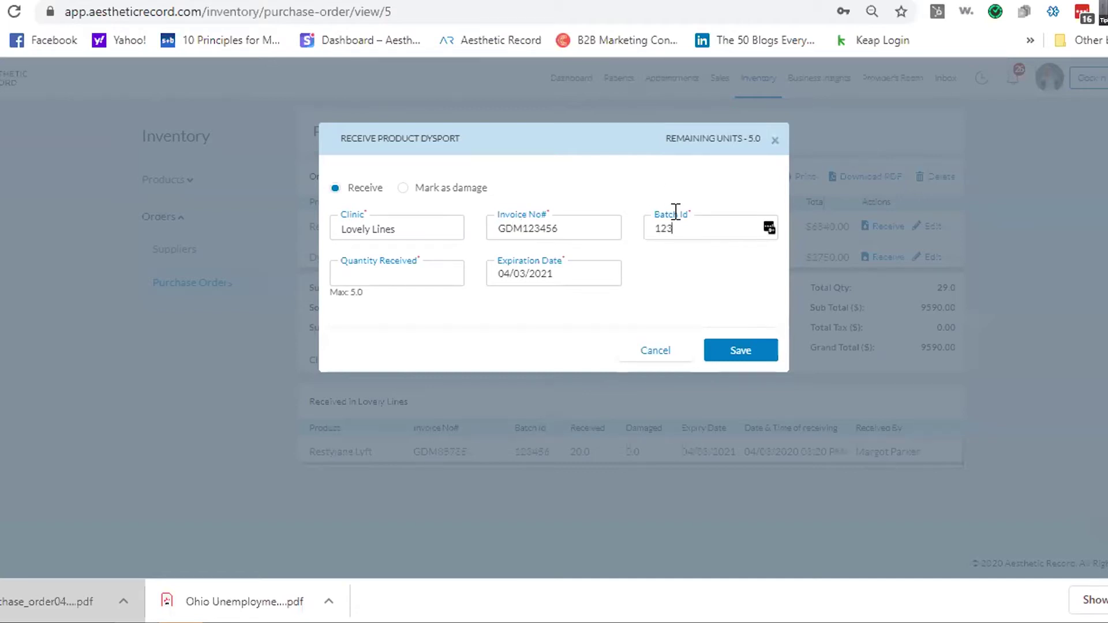
left_click(370, 252)
Set the Dysport expiration date to 09/23/2020 and save the receipt
left_click(530, 257)
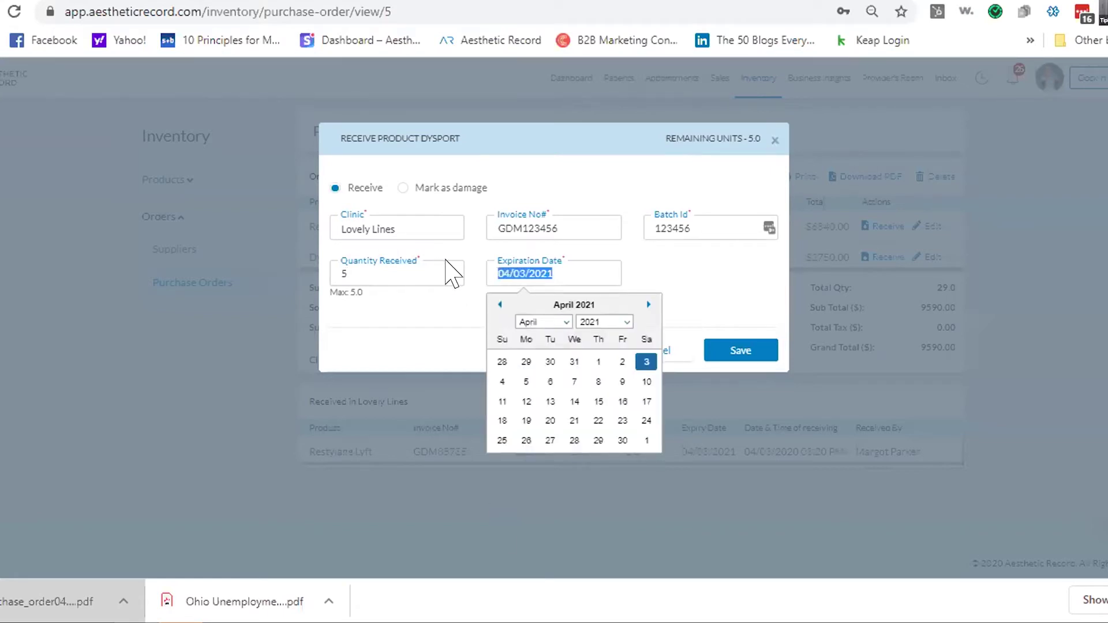
left_click(537, 322)
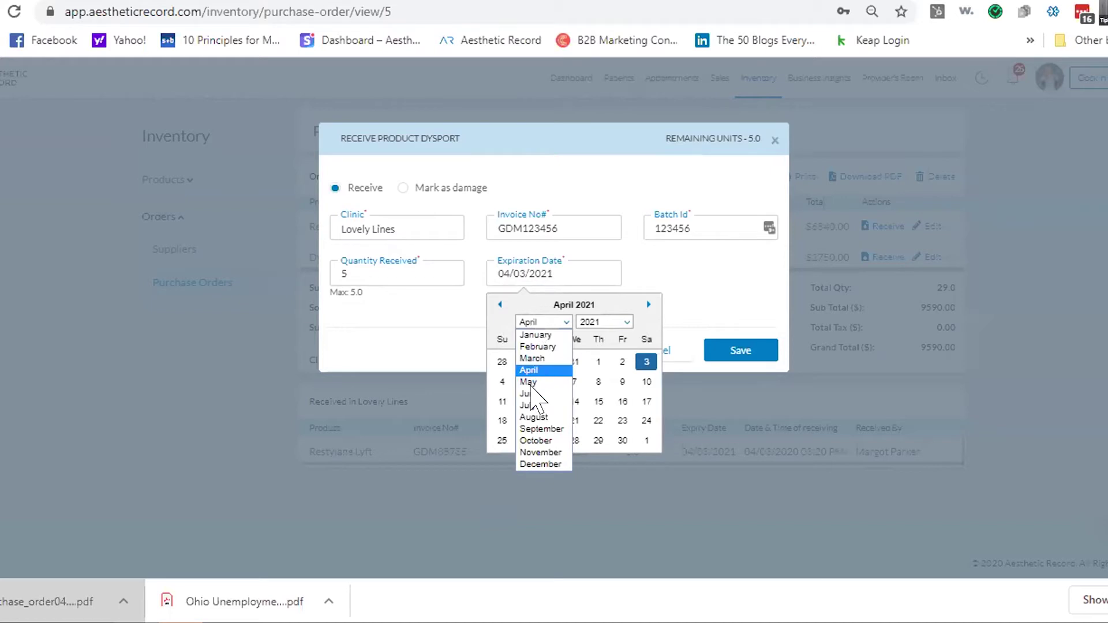
left_click(539, 429)
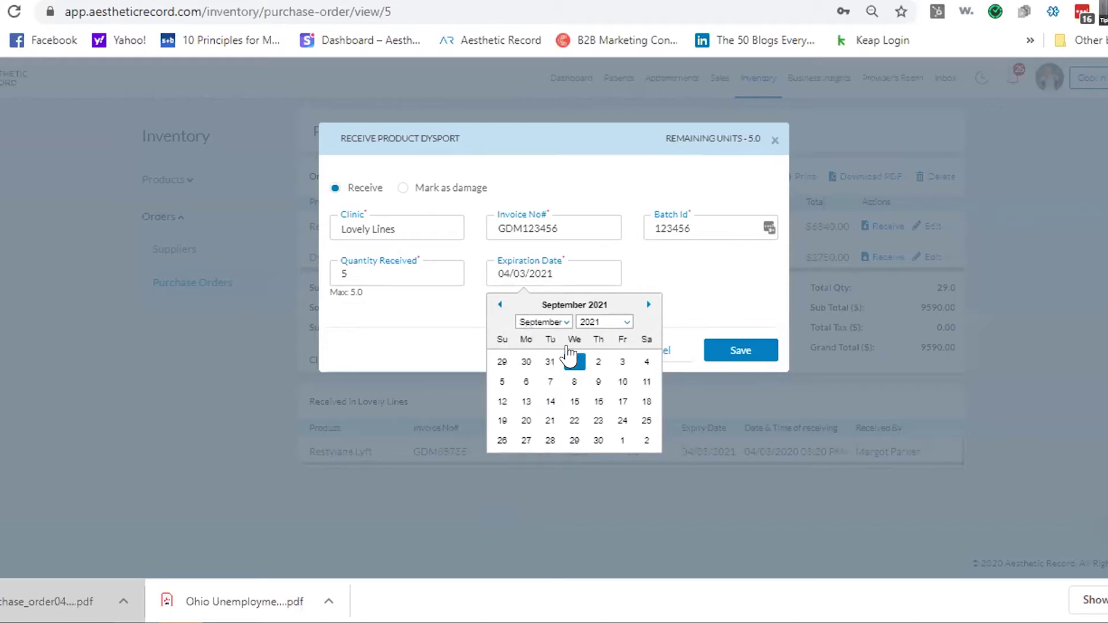
left_click(607, 323)
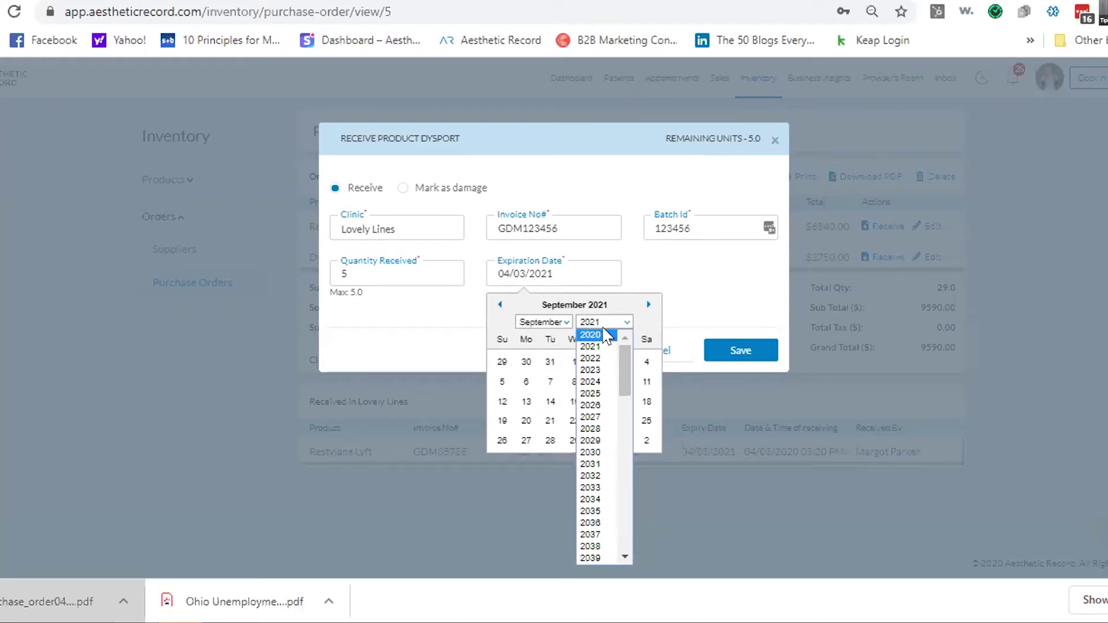
left_click(609, 326)
left_click(606, 321)
left_click(611, 332)
left_click(573, 420)
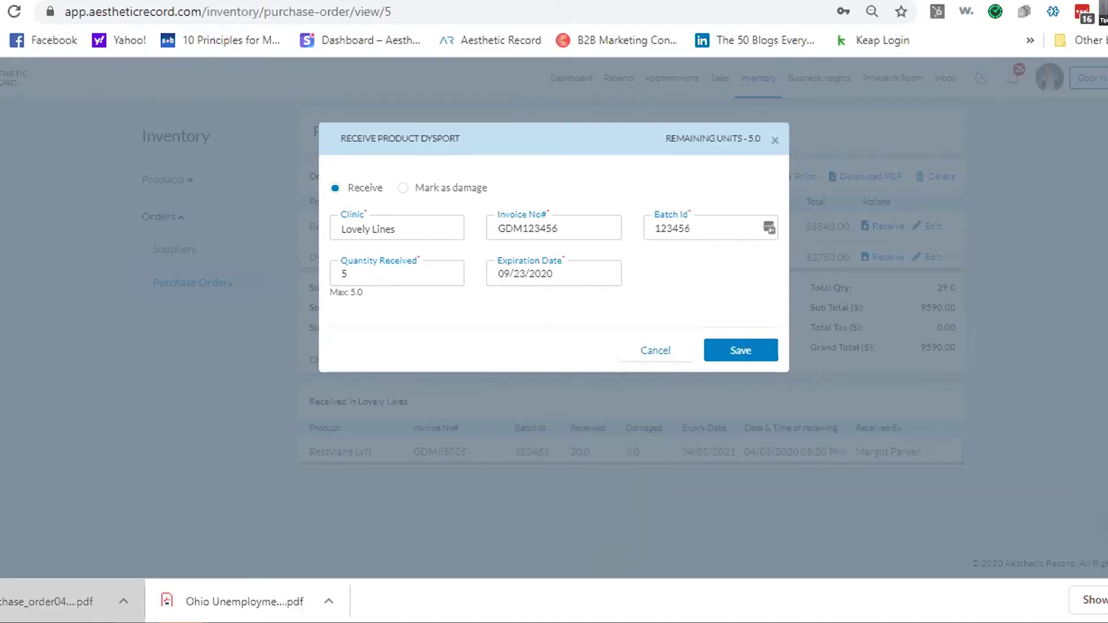
left_click(738, 349)
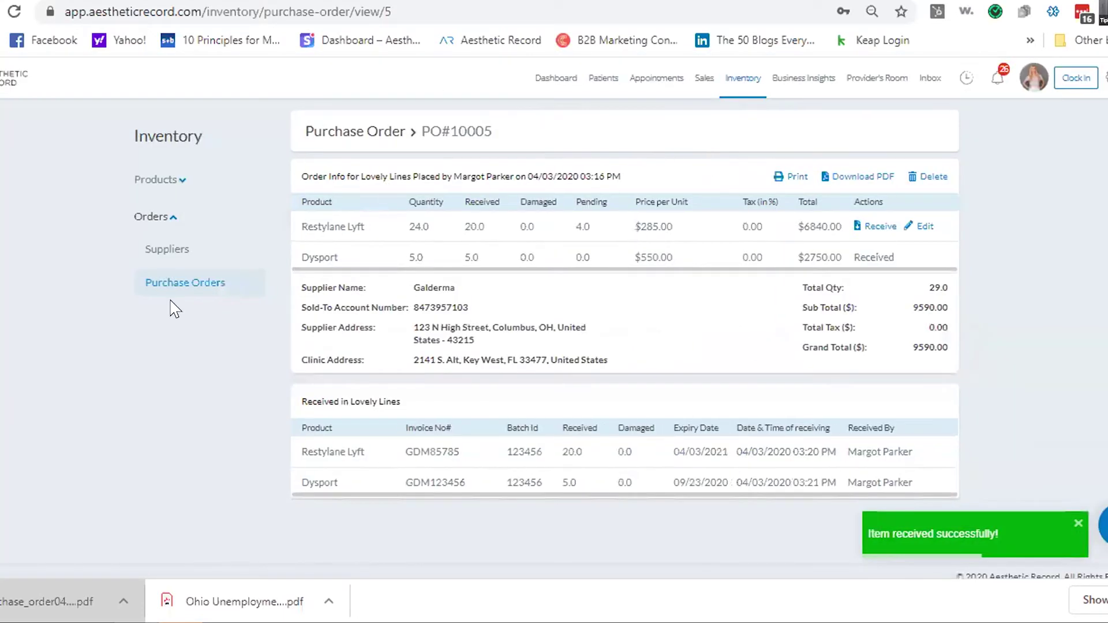
Return to the Purchase Orders list, where PO 10005 shows Partially Received
left_click(163, 282)
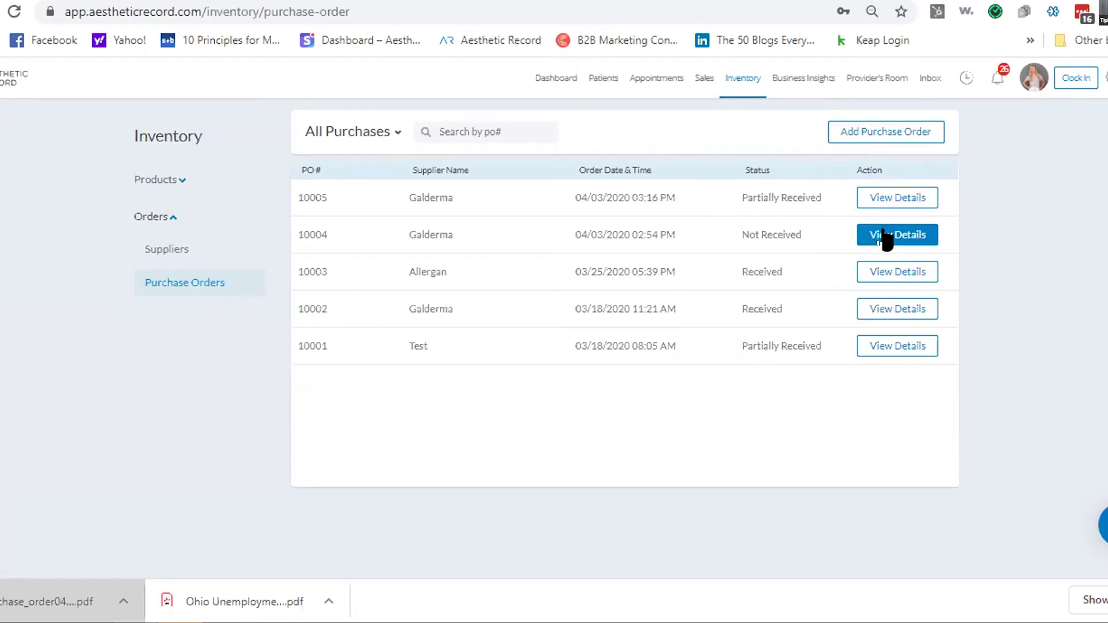
Open the details of purchase order 10005
left_click(873, 194)
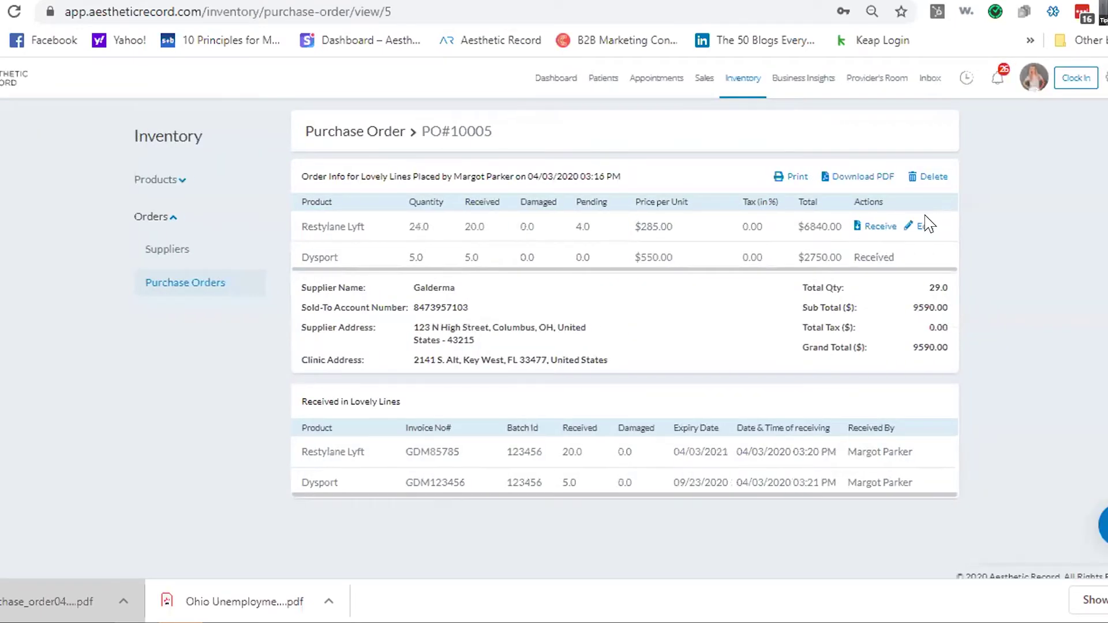
left_click(917, 224)
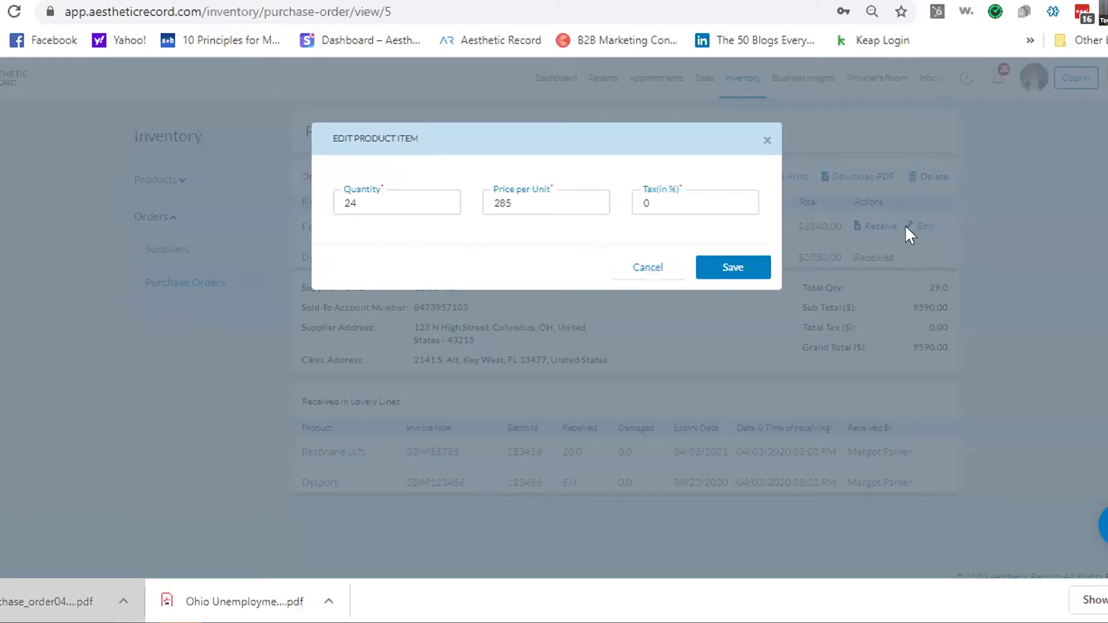
left_click(762, 399)
Receive the remaining 4 Restylane Lyft under batch 8575309 with its invoice number
left_click(861, 228)
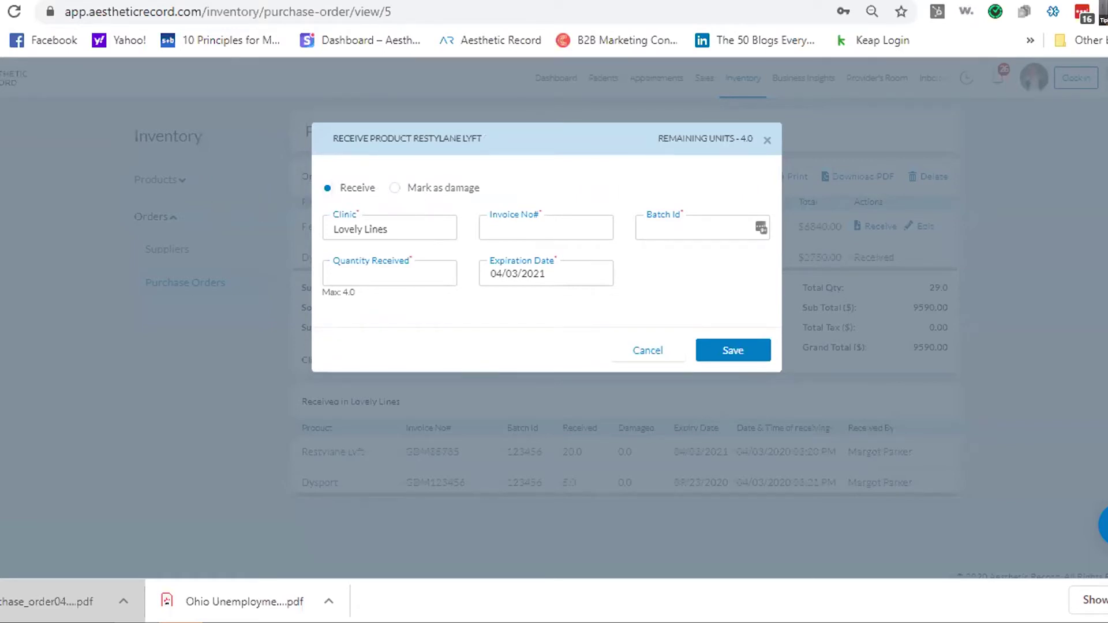
type("GDM123456")
key("Tab")
type("8565309")
key("Left")
key("Left")
key("Left")
key("Left")
key("Left")
key("Delete")
type("7")
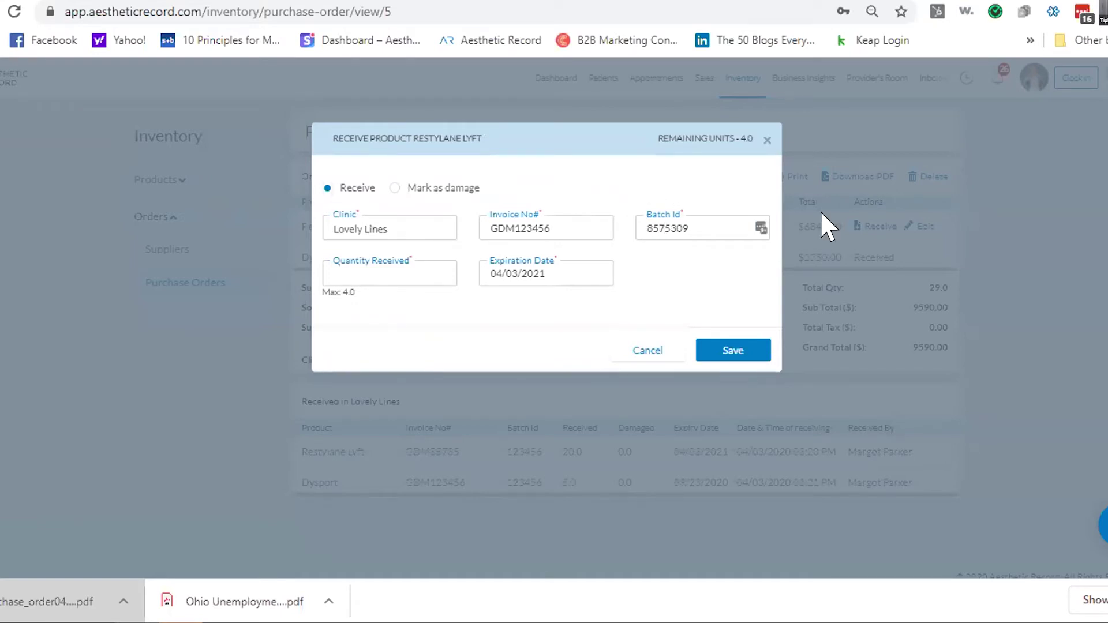
left_click(386, 267)
left_click(732, 346)
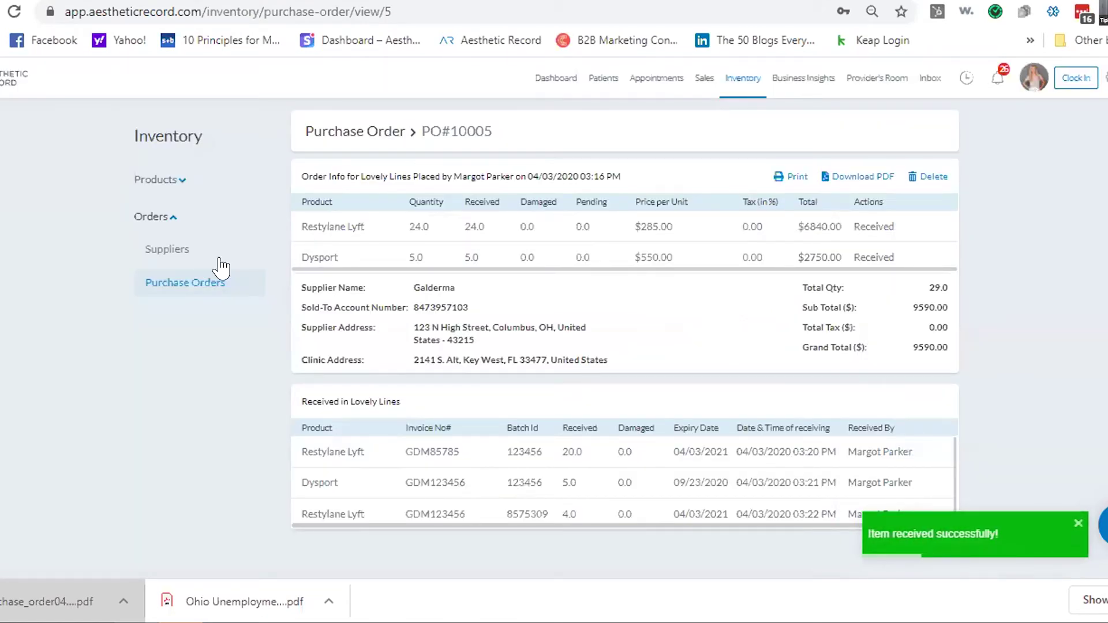
Check on the Purchase Orders list that PO 10005 now reads Received
left_click(179, 289)
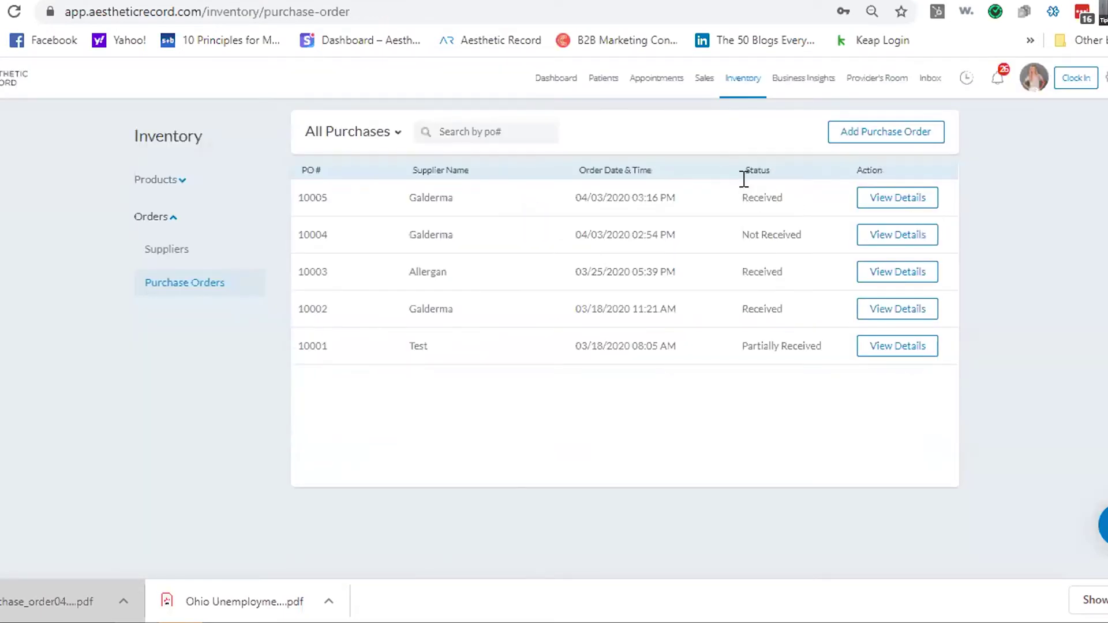
left_click_drag(783, 198, 741, 197)
left_click(737, 75)
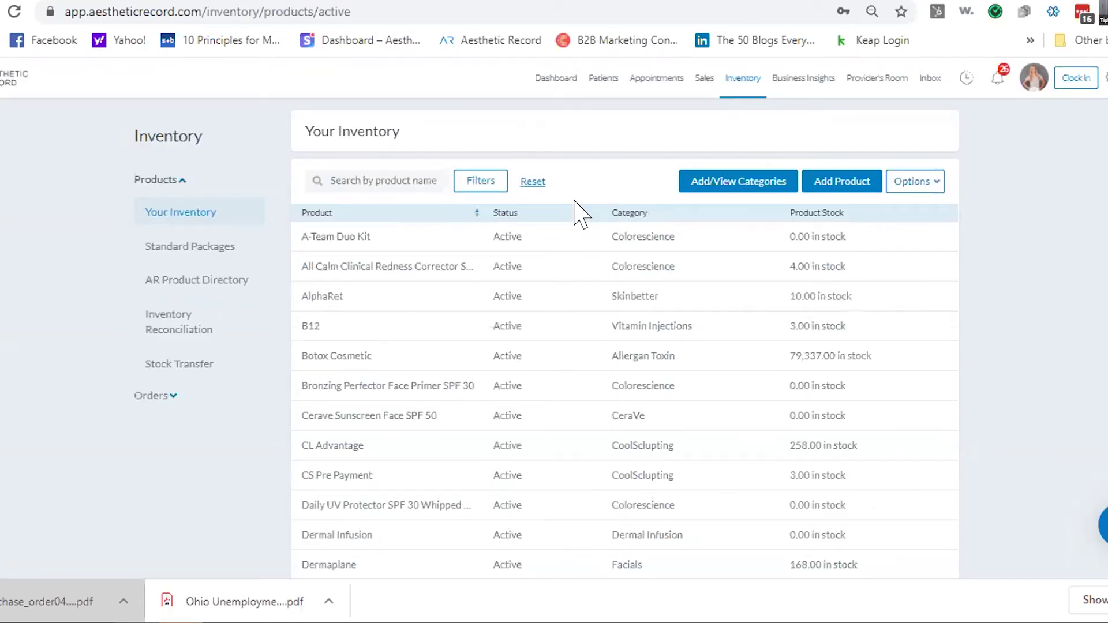
Search 'restylane lyft' and review its lot numbers and expiry dates on the Traceability tab
left_click(333, 180)
type("restu")
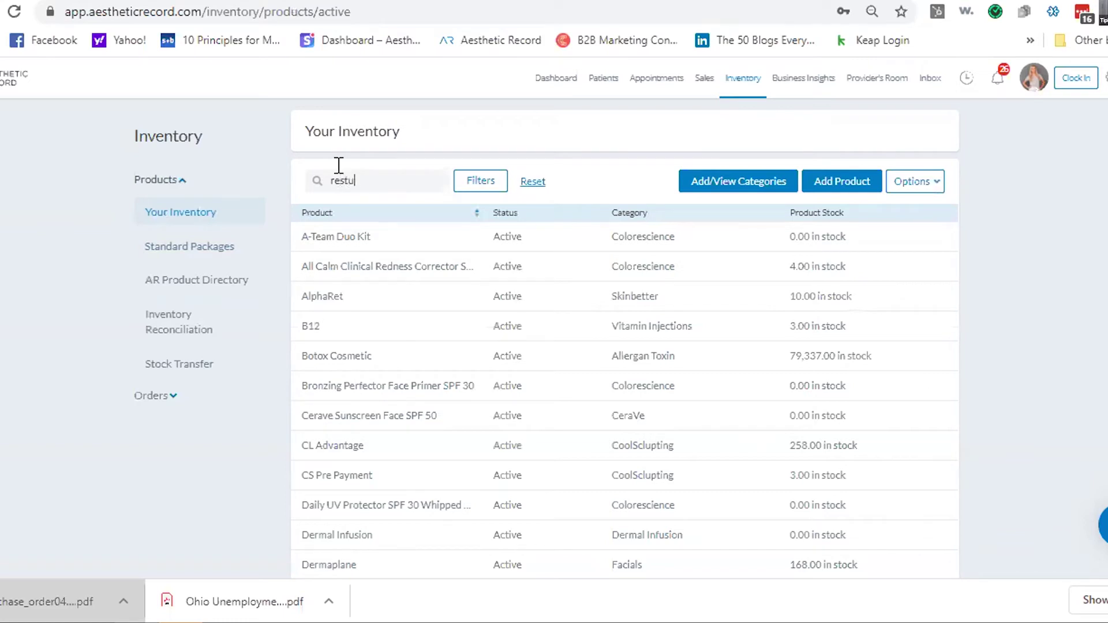
key("BackSpace")
type("ylane lyf")
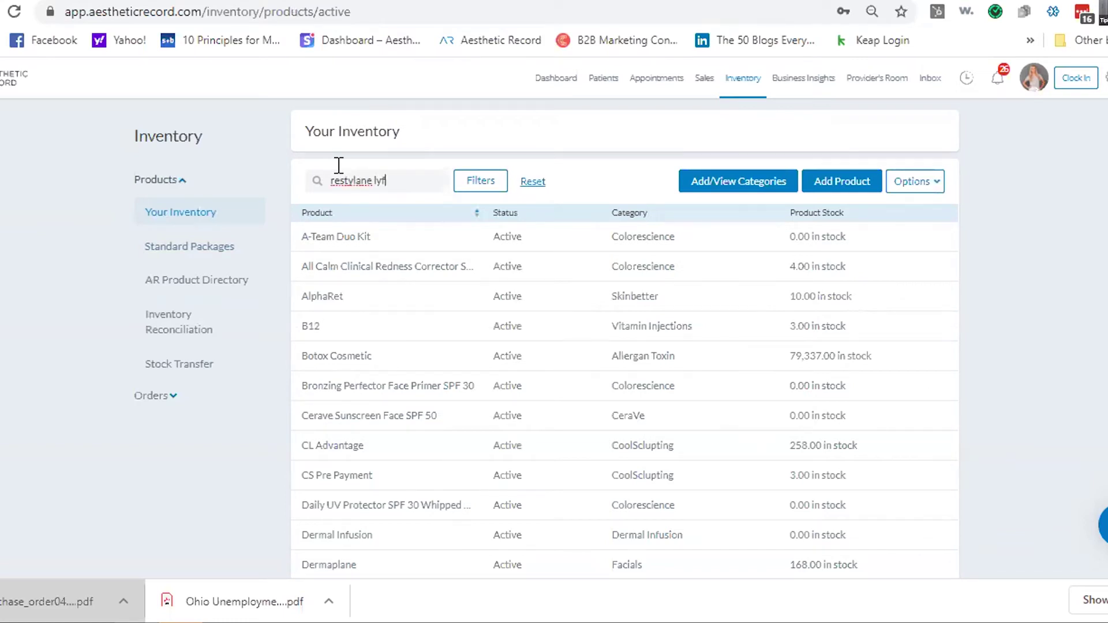
type("t")
left_click(699, 238)
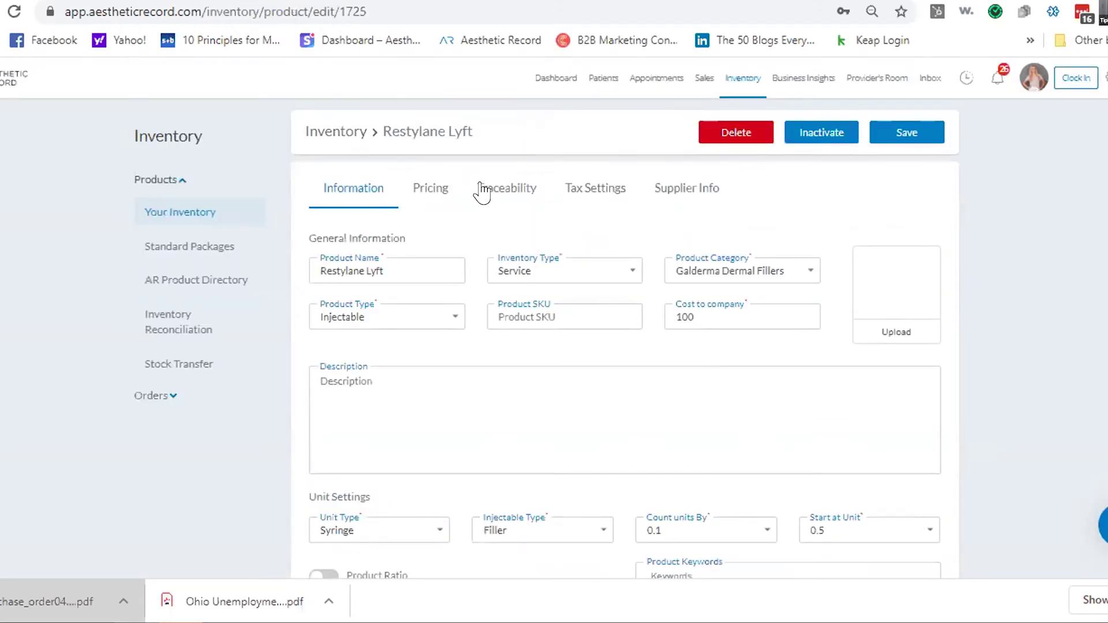
left_click(482, 192)
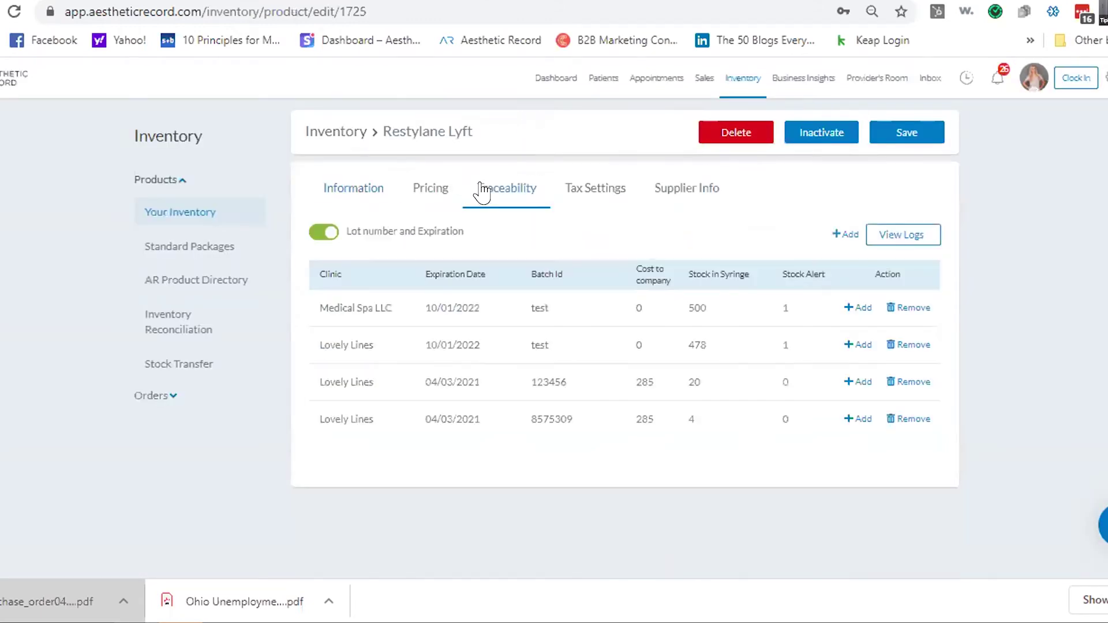
scroll(421, 322, "down", 2)
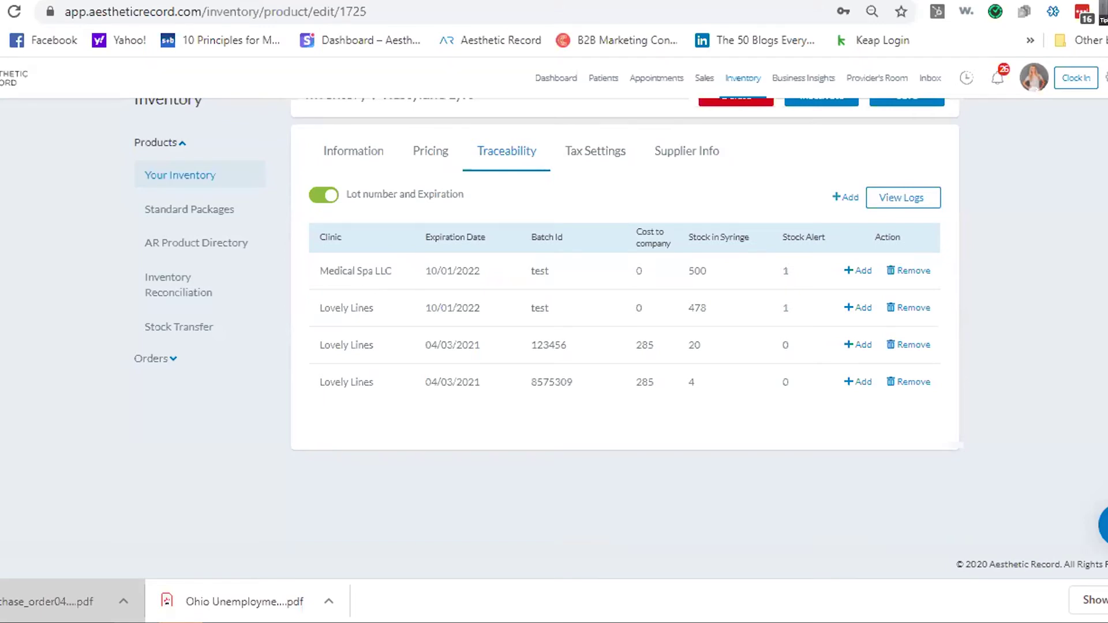
left_click(155, 280)
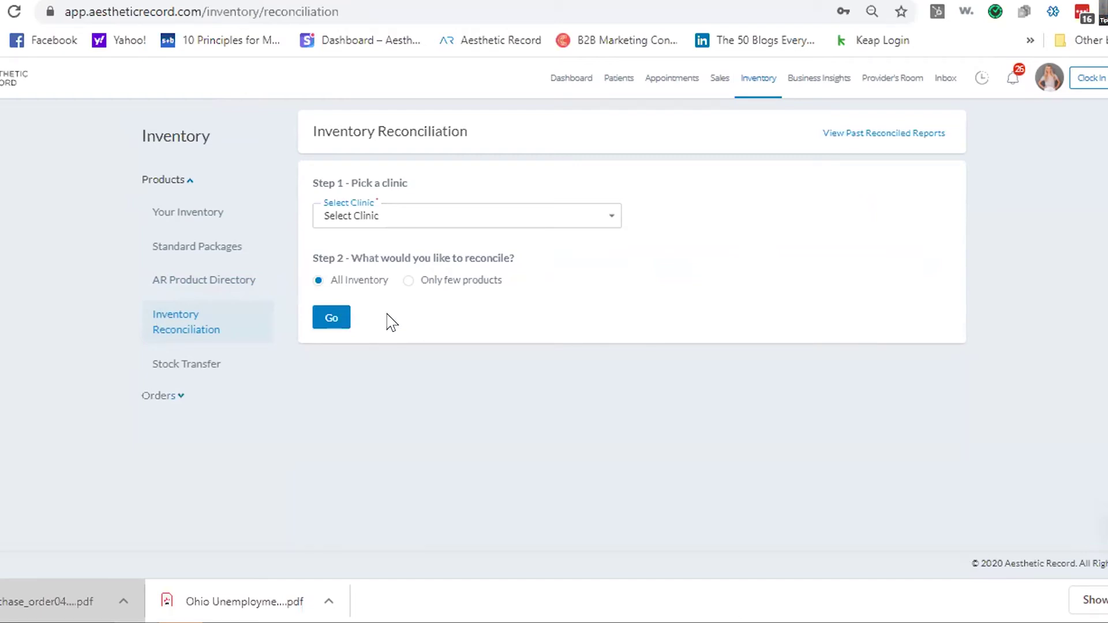
Start the Lovely Lines reconciliation, taking over the one already in progress
left_click(435, 222)
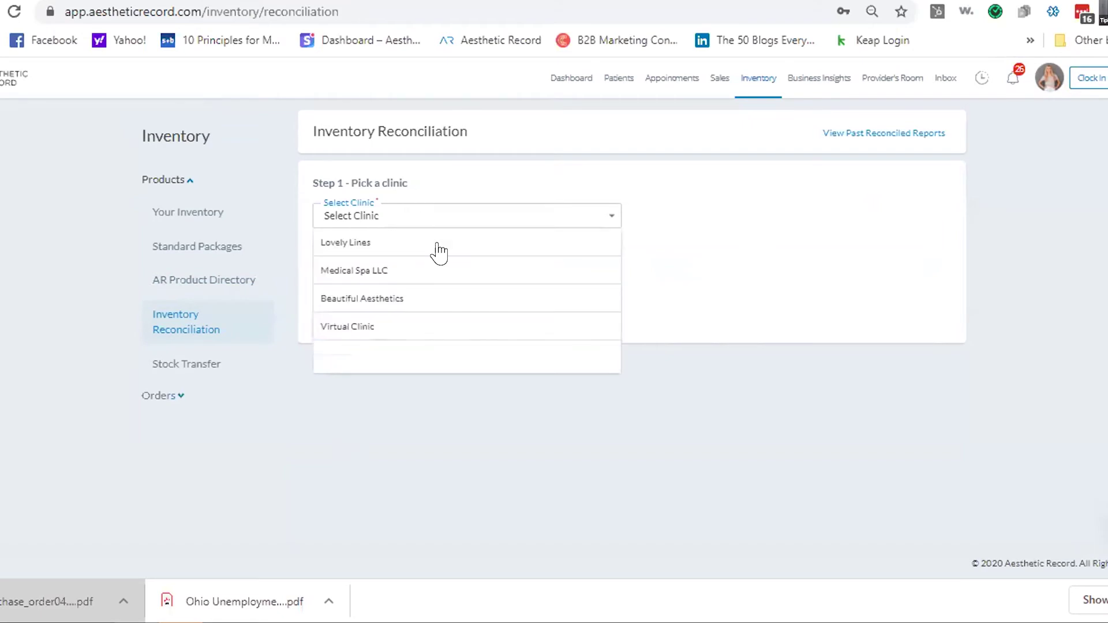
left_click(437, 246)
left_click(327, 320)
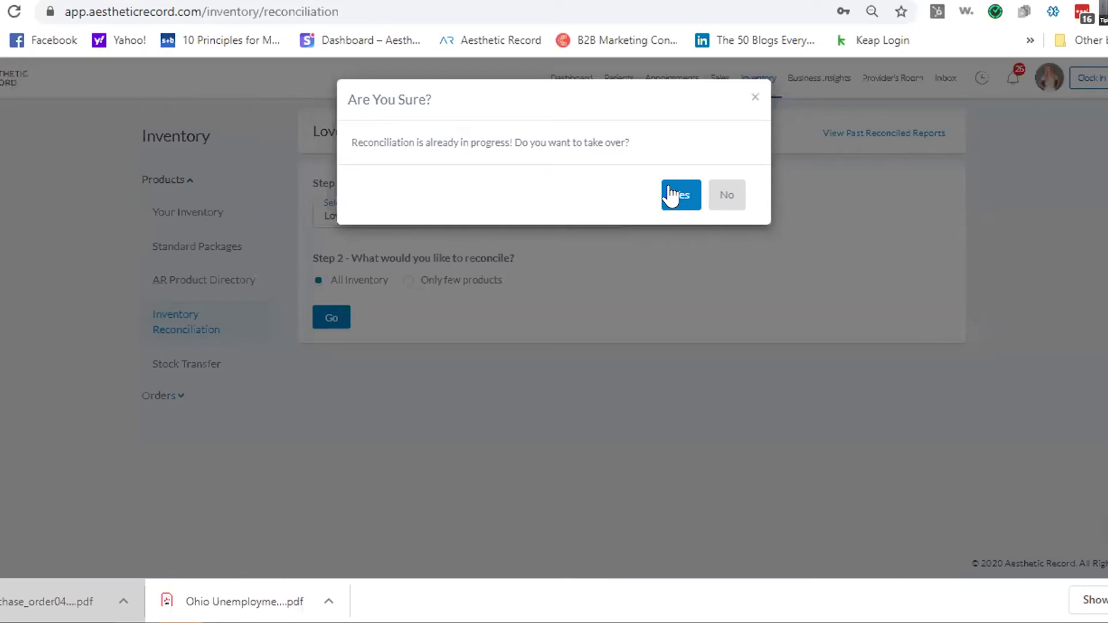
left_click(679, 191)
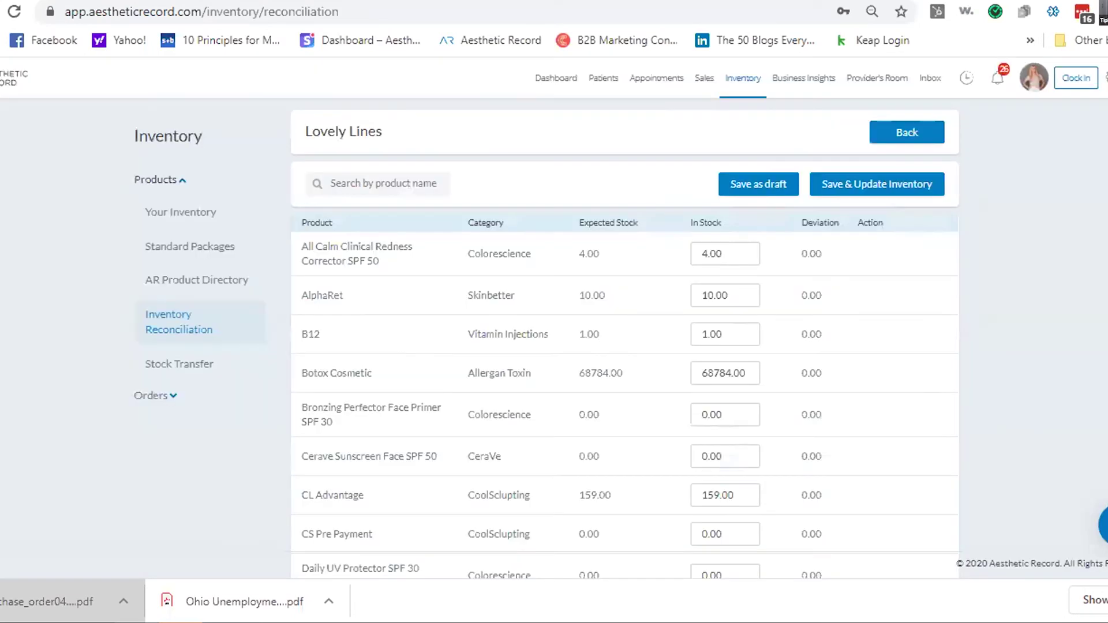
Set Restylane Lyft's in-stock count to 512 and open its stock deviation form
left_click(391, 183)
type("Restylane ")
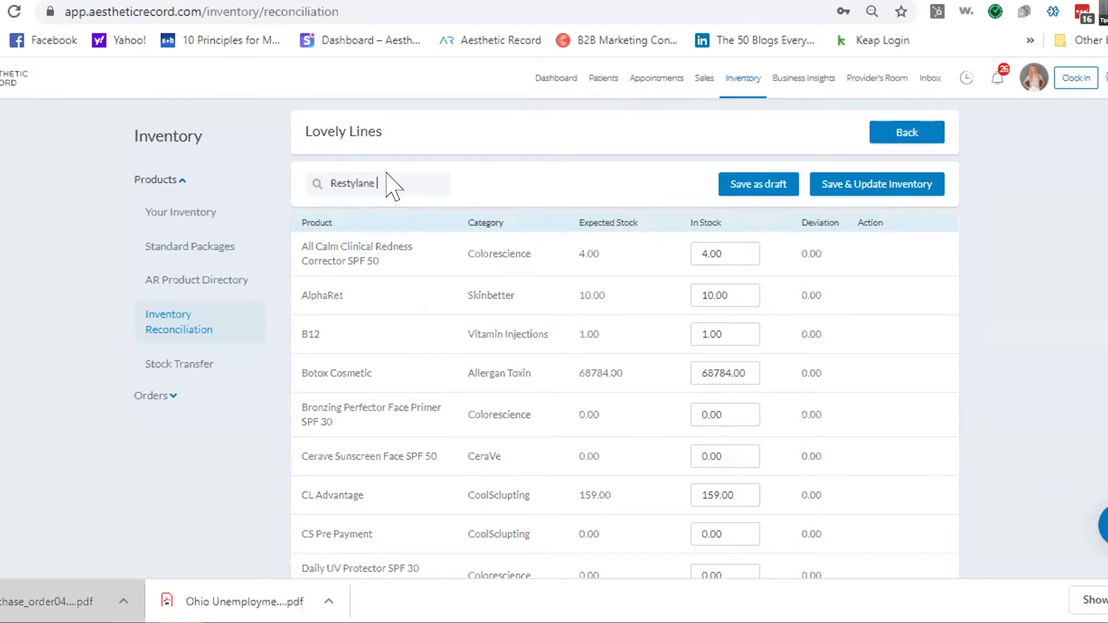
type("Lyft")
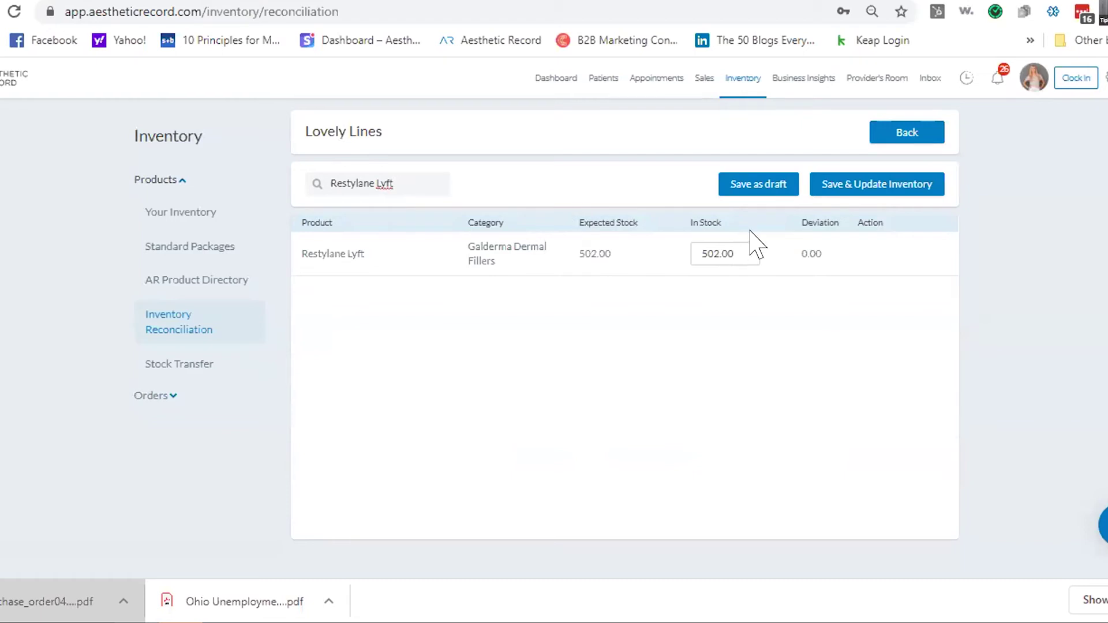
left_click(750, 258)
key("ctrl+a")
key("BackSpace")
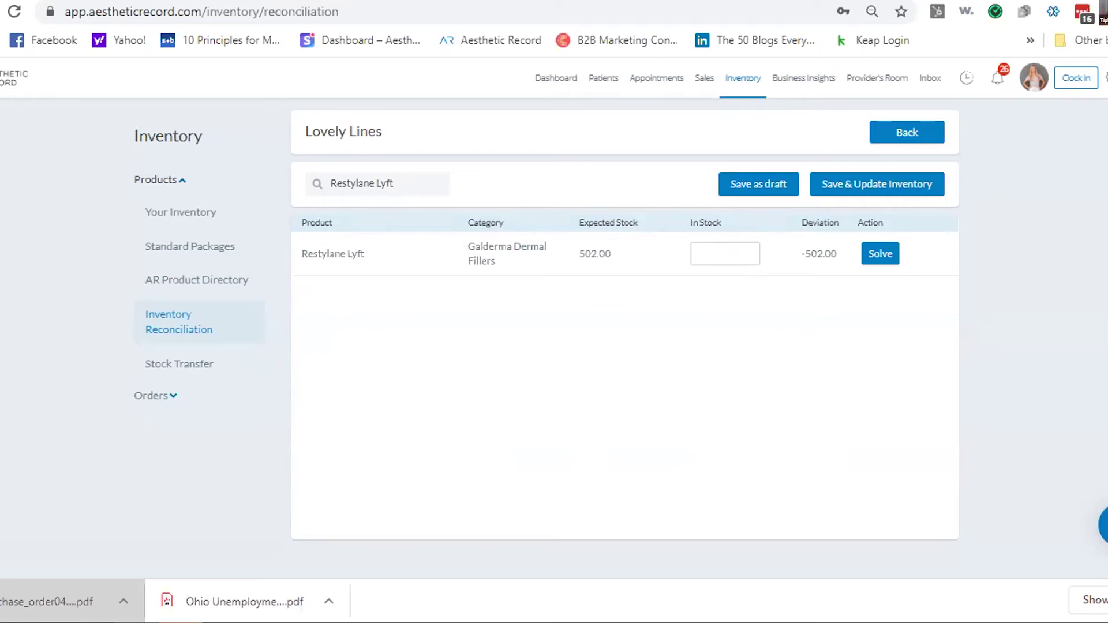
type("512")
left_click(880, 247)
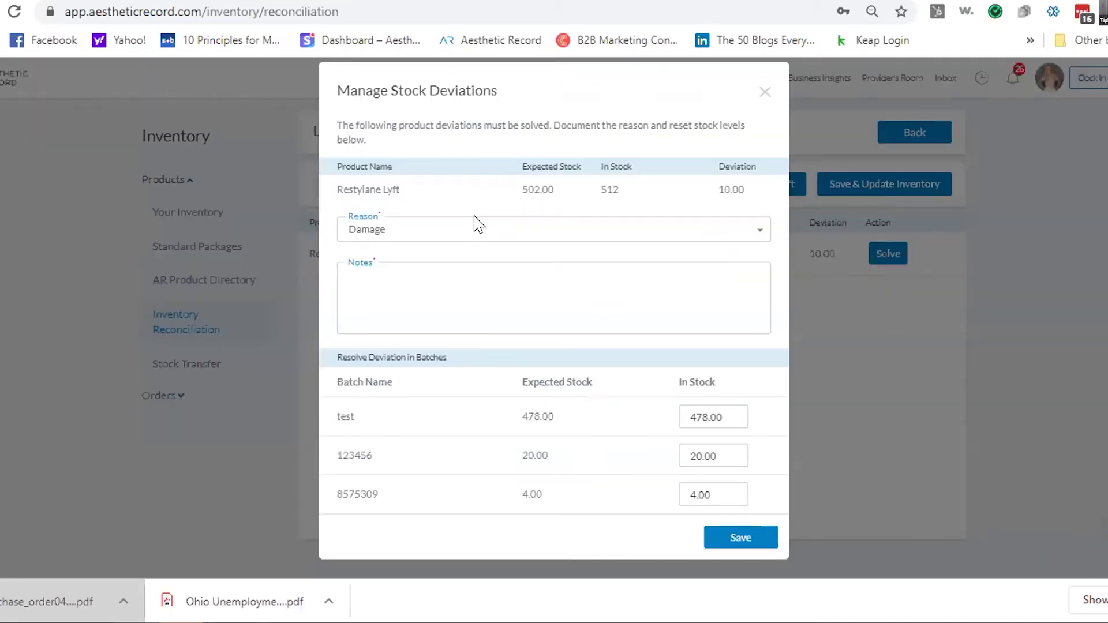
Set the deviation reason to Sample with a note about a drop-off for training
left_click(478, 234)
left_click(475, 276)
type("Victoria dr")
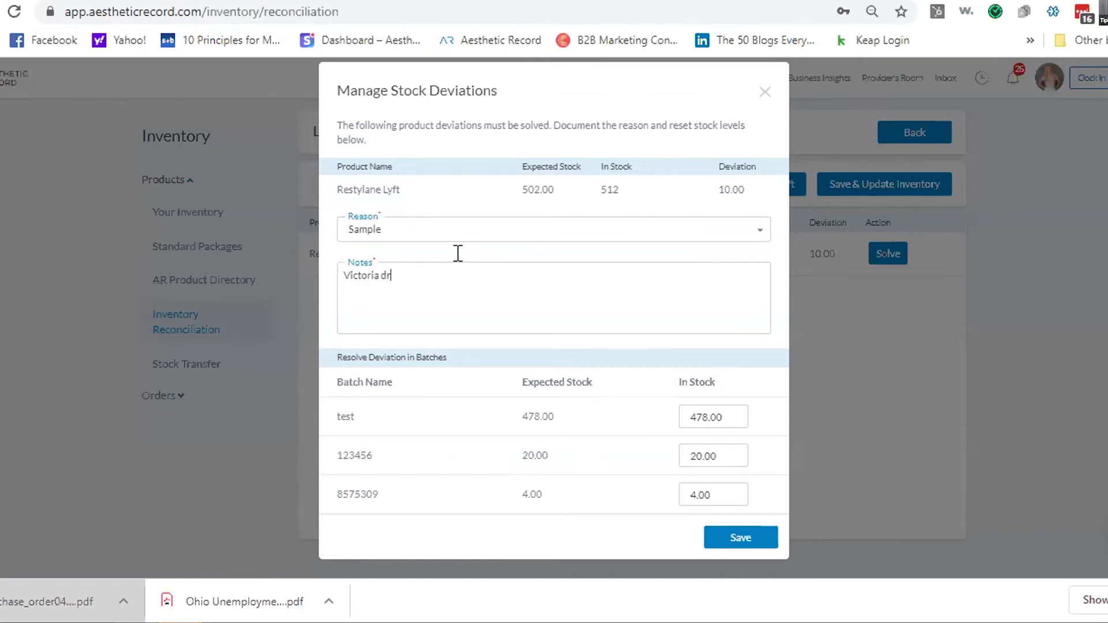
type("opped off for a trainng.")
key("BackSpace")
key("BackSpace")
key("BackSpace")
key("BackSpace")
type("ing.")
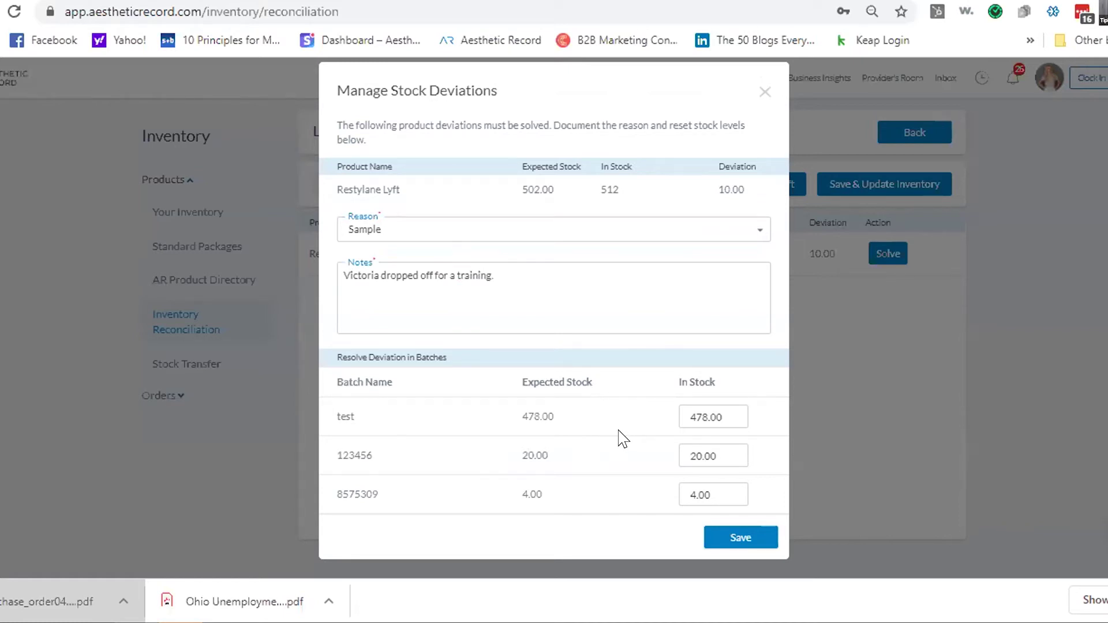
Recount batch 123456 at 30 in stock and save the deviation
left_click(716, 450)
key("BackSpace")
key("BackSpace")
key("BackSpace")
key("BackSpace")
type("30")
left_click(733, 538)
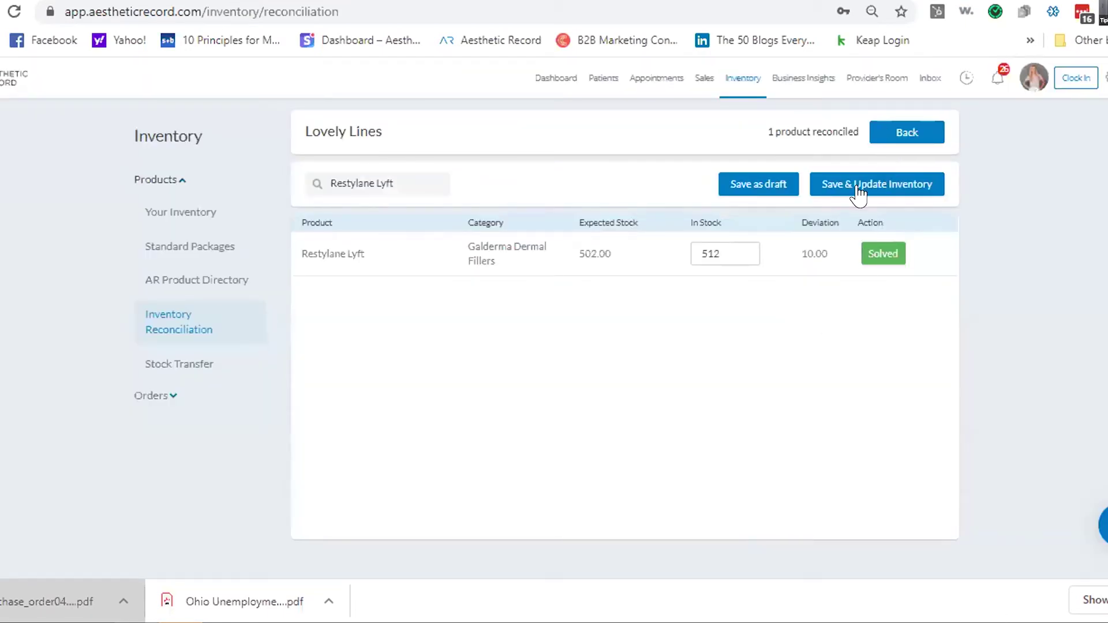
Save the Lovely Lines reconciliation to inventory and go back to the start page
left_click(744, 190)
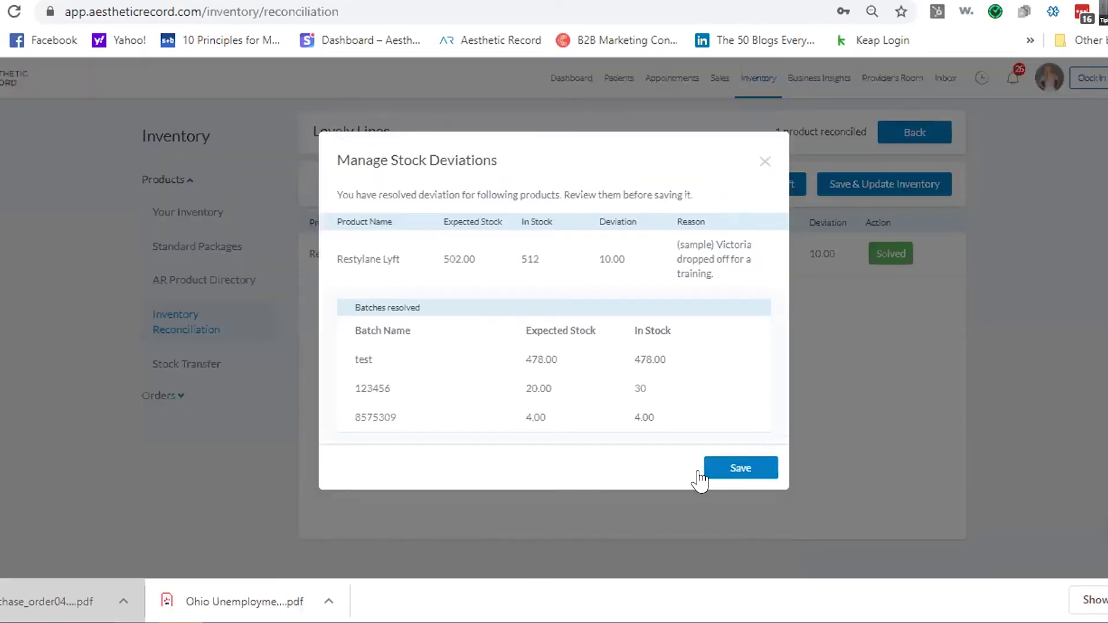
left_click(712, 467)
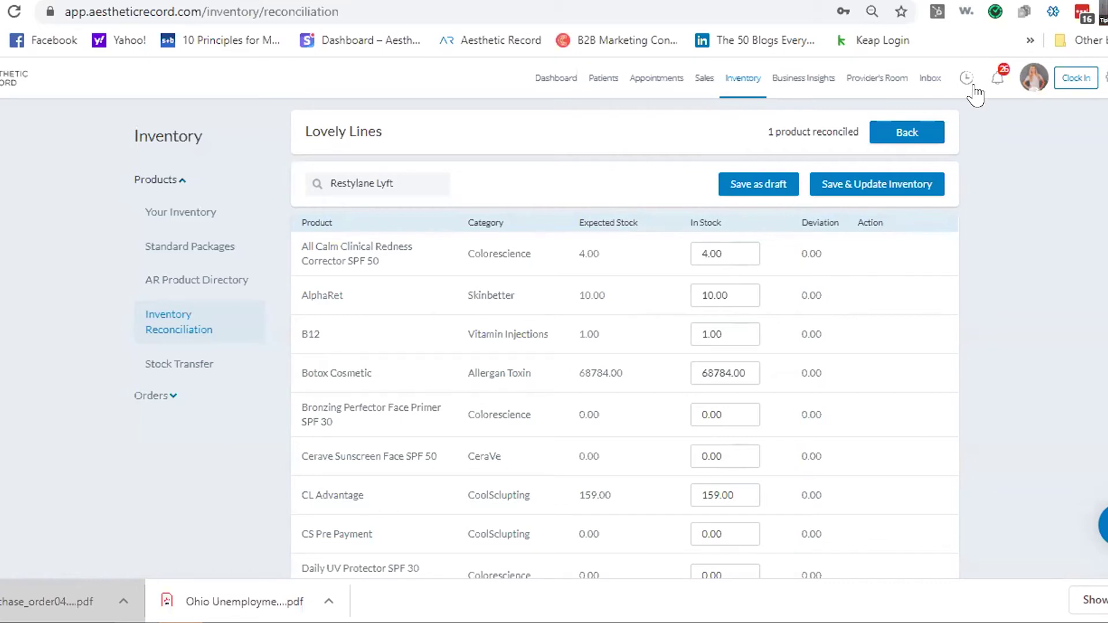
left_click(905, 133)
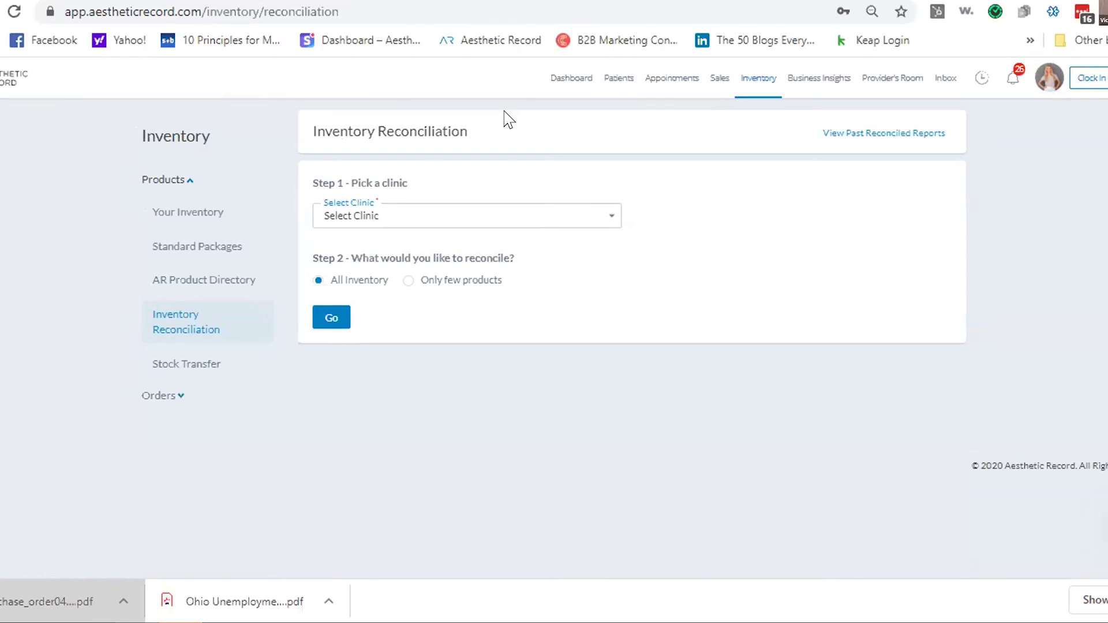
Open Lovely Lines' past reconciled report dated March 31, 2020
left_click(842, 138)
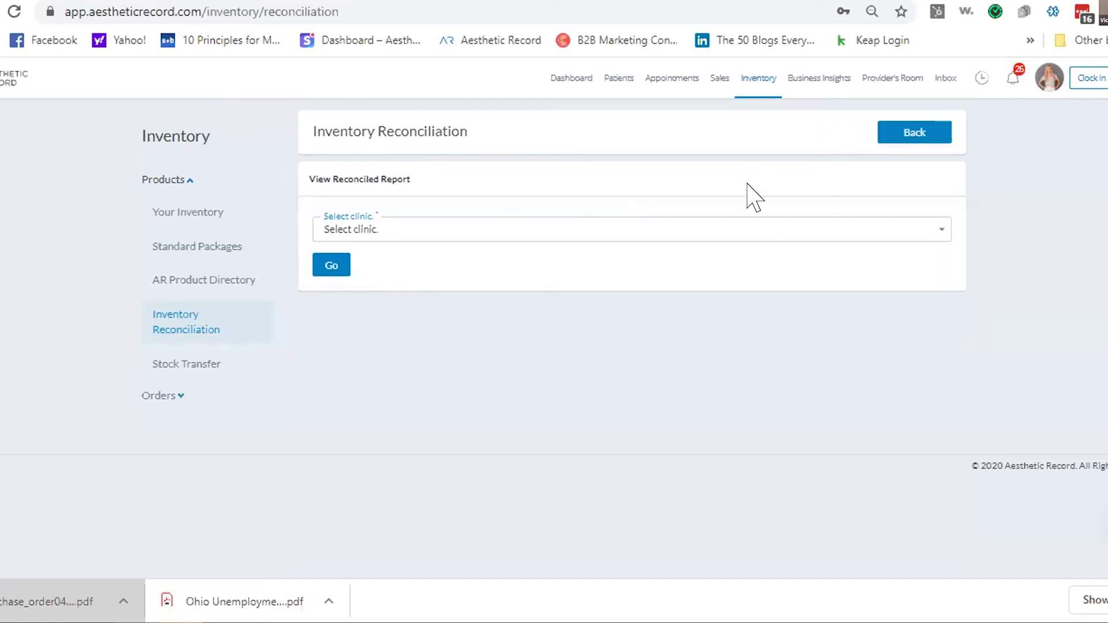
left_click(700, 226)
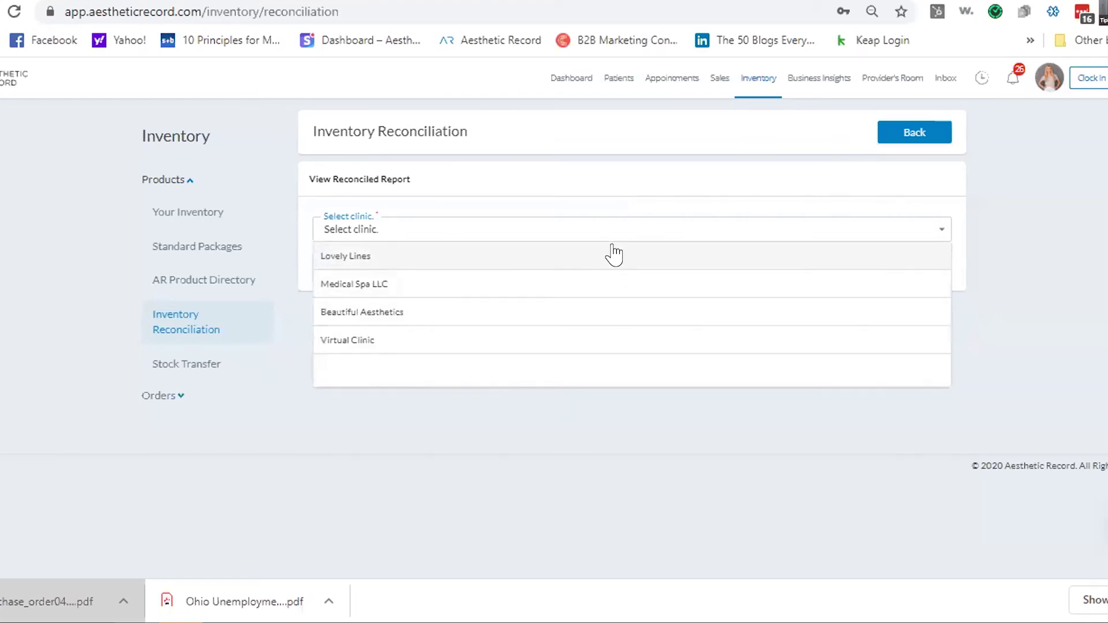
left_click(614, 256)
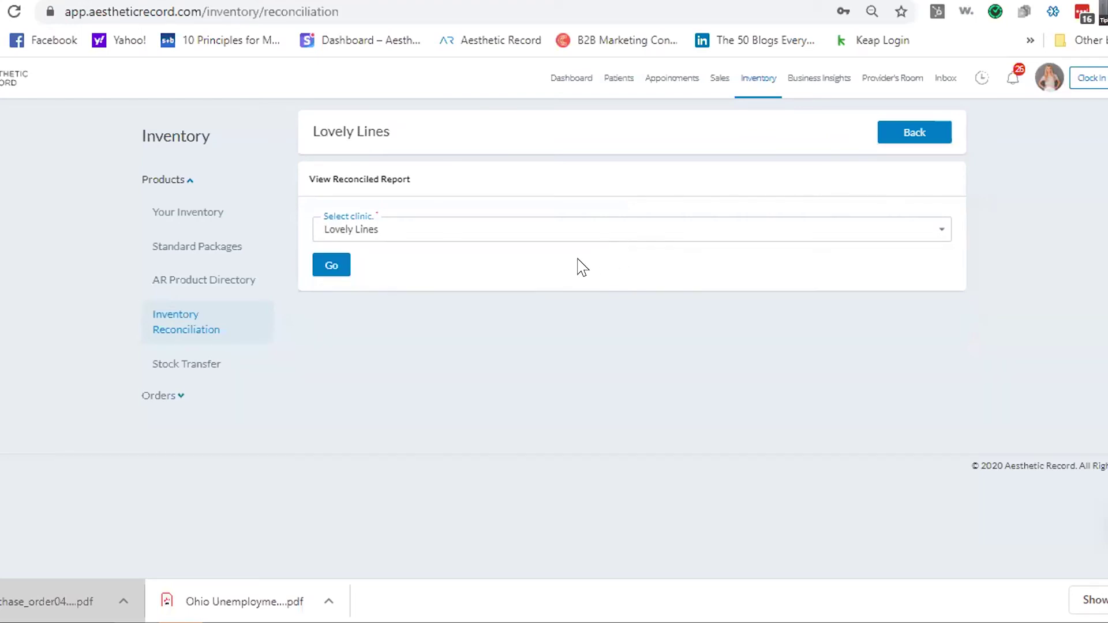
left_click(323, 266)
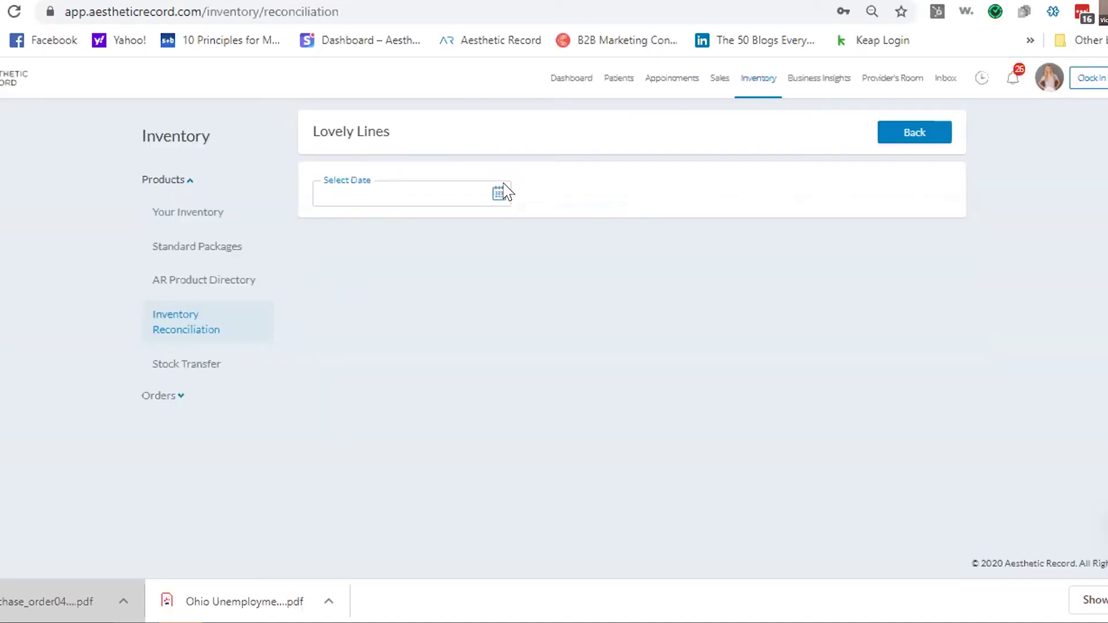
left_click(481, 197)
left_click(371, 262)
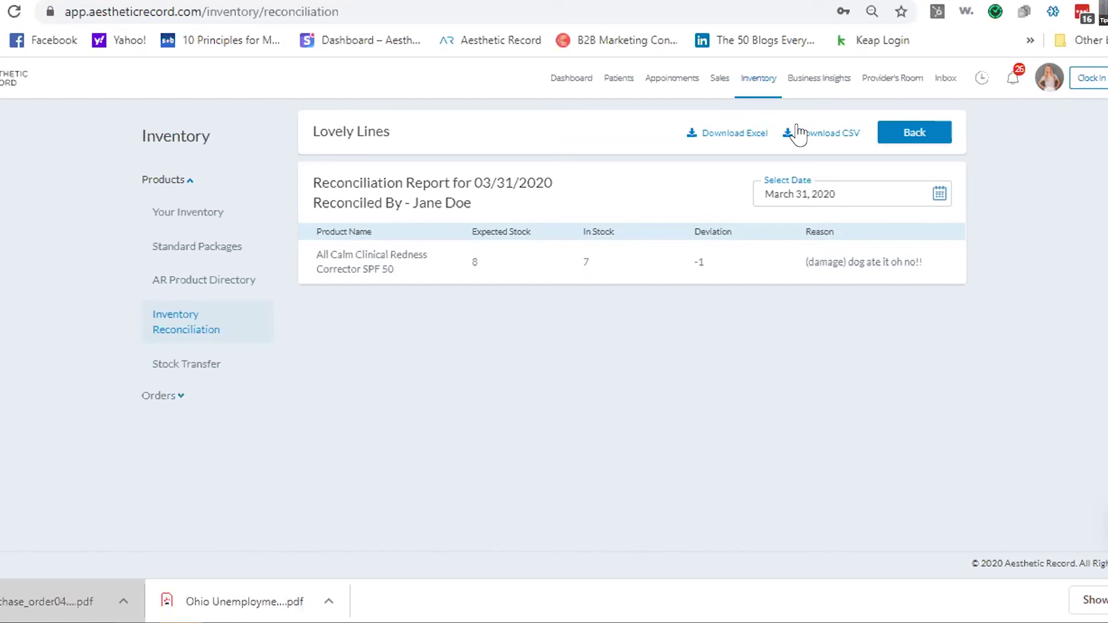
Open the Stock Transfers list, which shows completed transfers TR-0001 and TR-0002
left_click(179, 365)
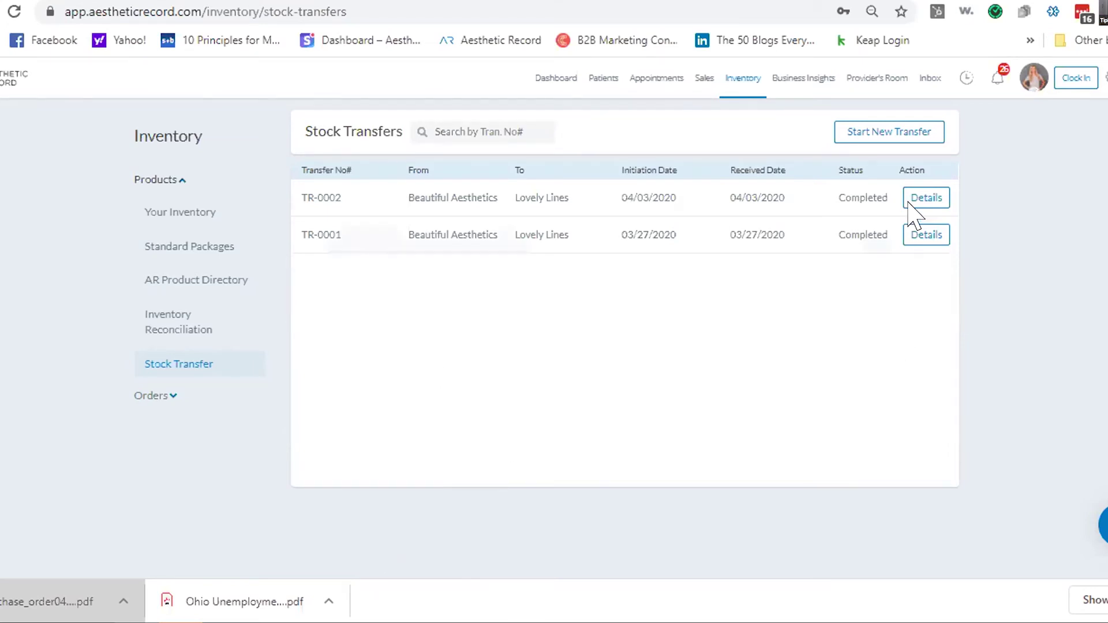
Start a new stock transfer from Lovely Lines to Beautiful Aesthetics
left_click(875, 133)
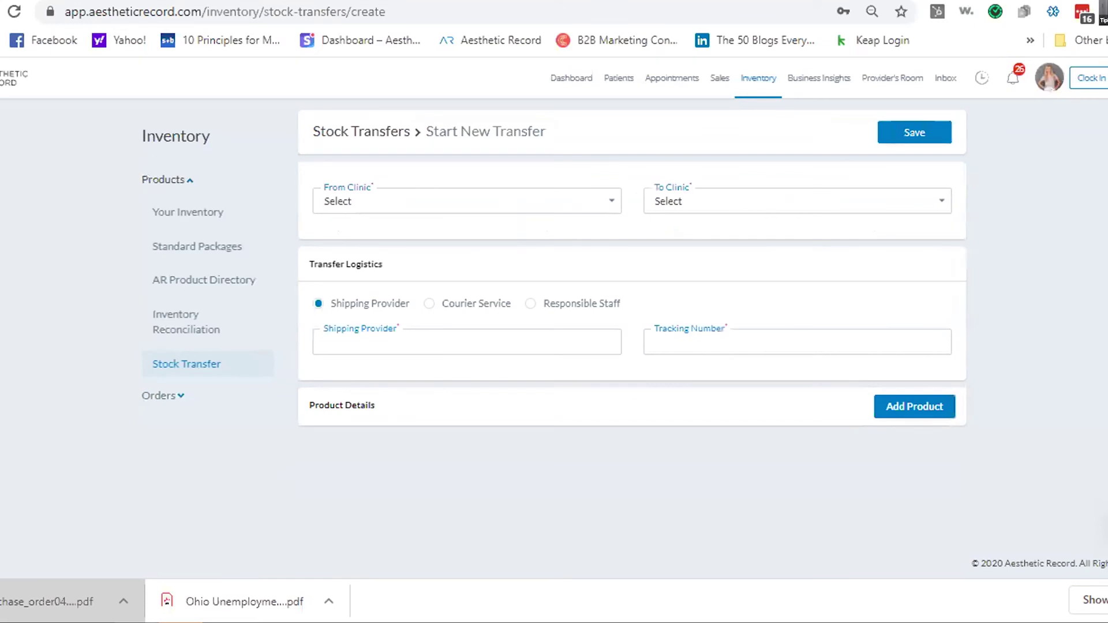
left_click(520, 206)
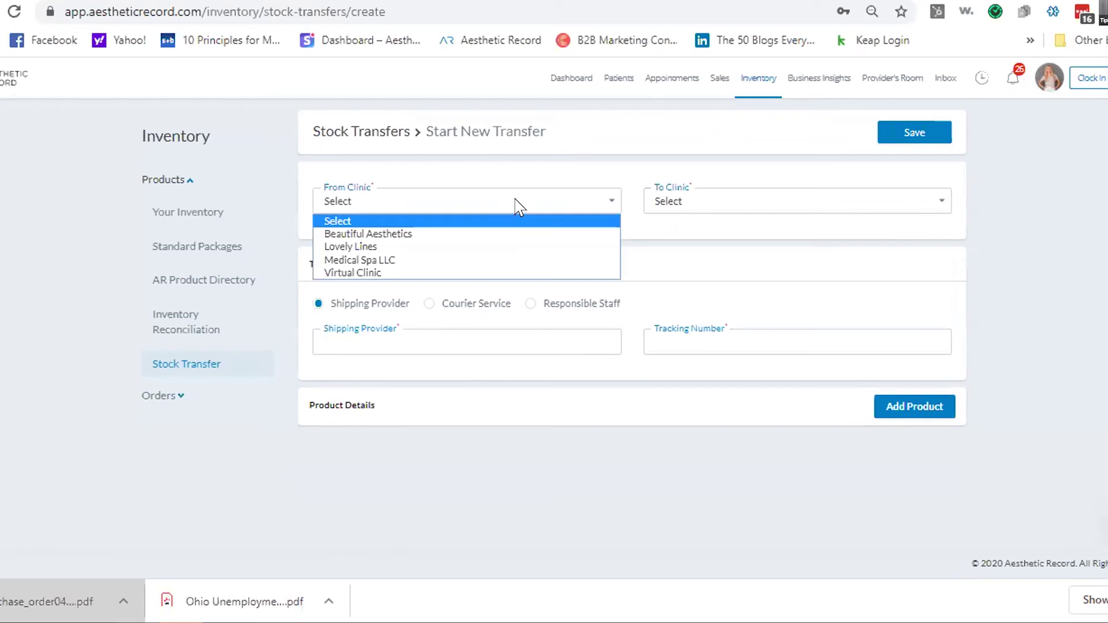
left_click(503, 248)
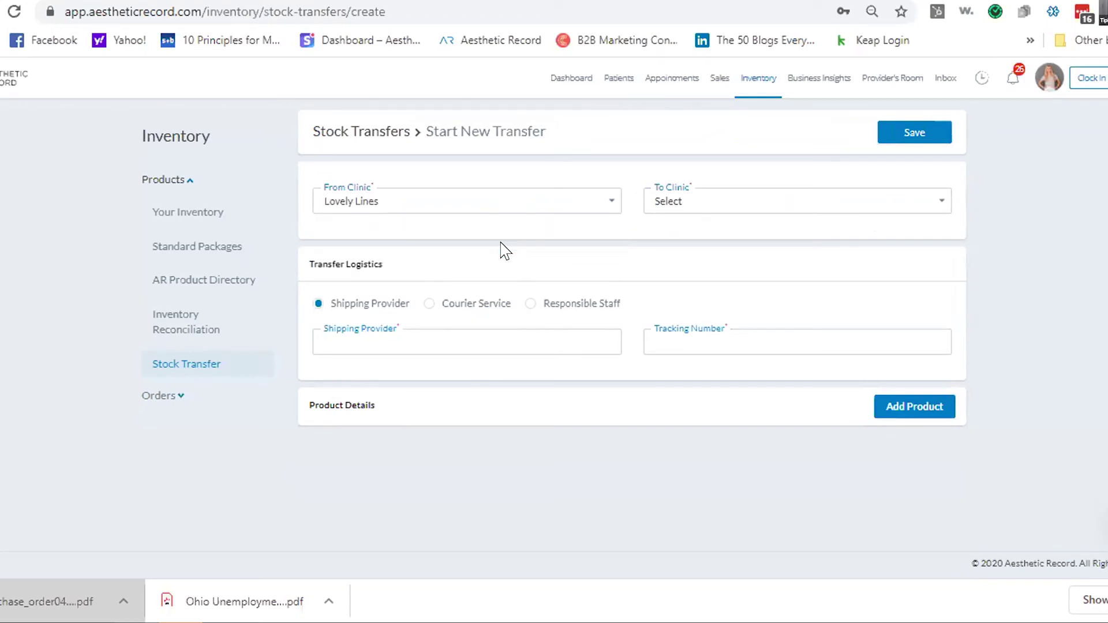
left_click(702, 195)
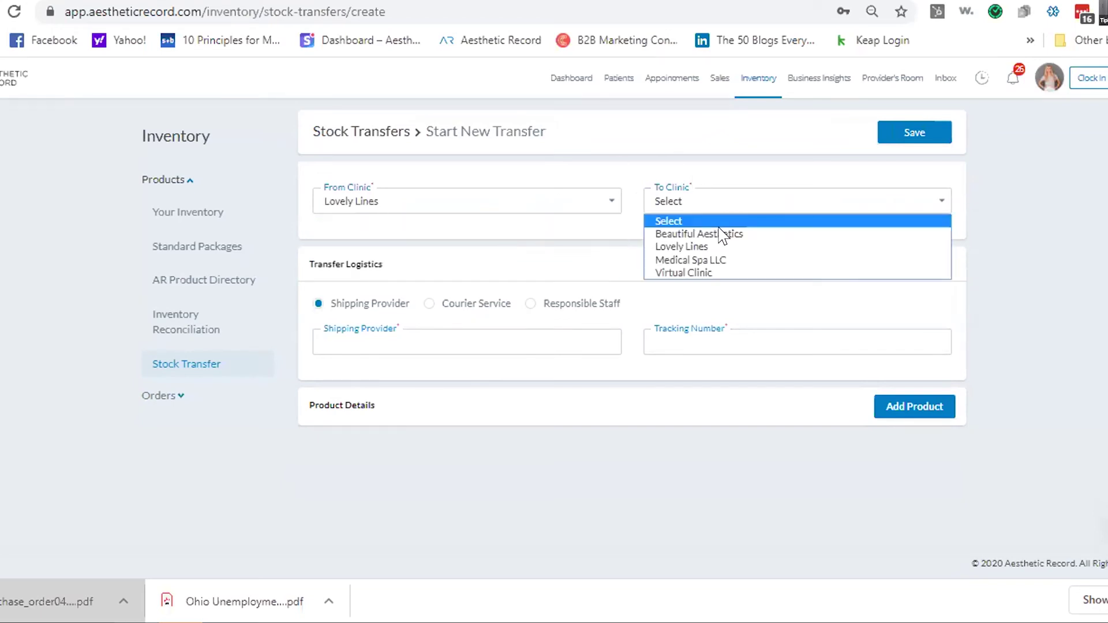
left_click(722, 233)
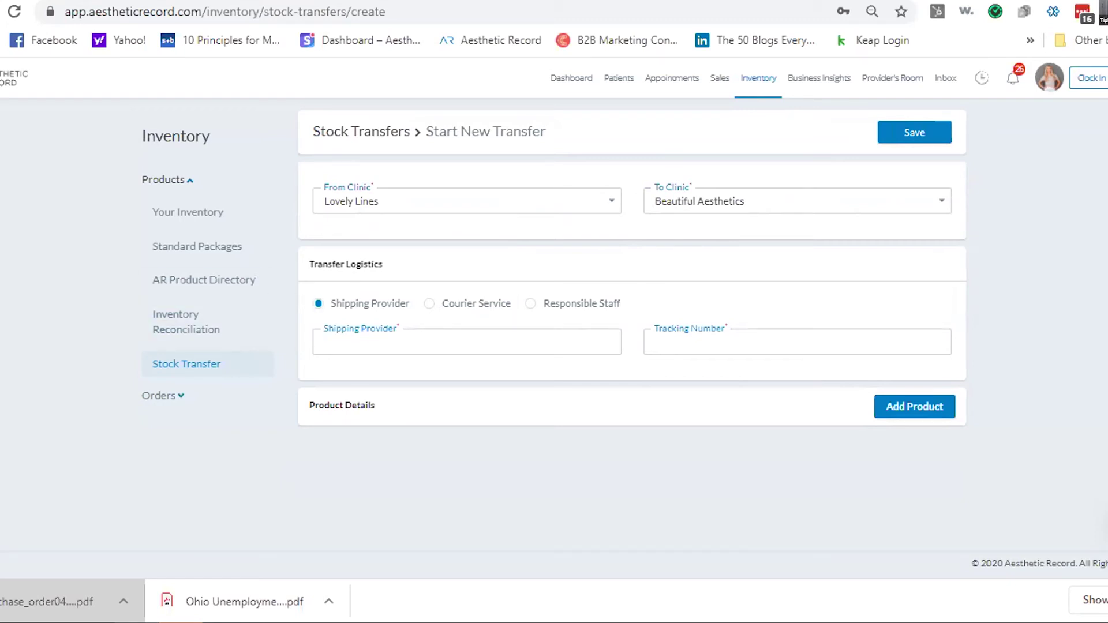
Enter shipping provider Fedex and tracking number 123456
left_click(424, 328)
type("Fedex")
left_click(777, 345)
type("123456")
Assign a responsible staff member to carry the transfer and add a product line
left_click(532, 305)
left_click(431, 344)
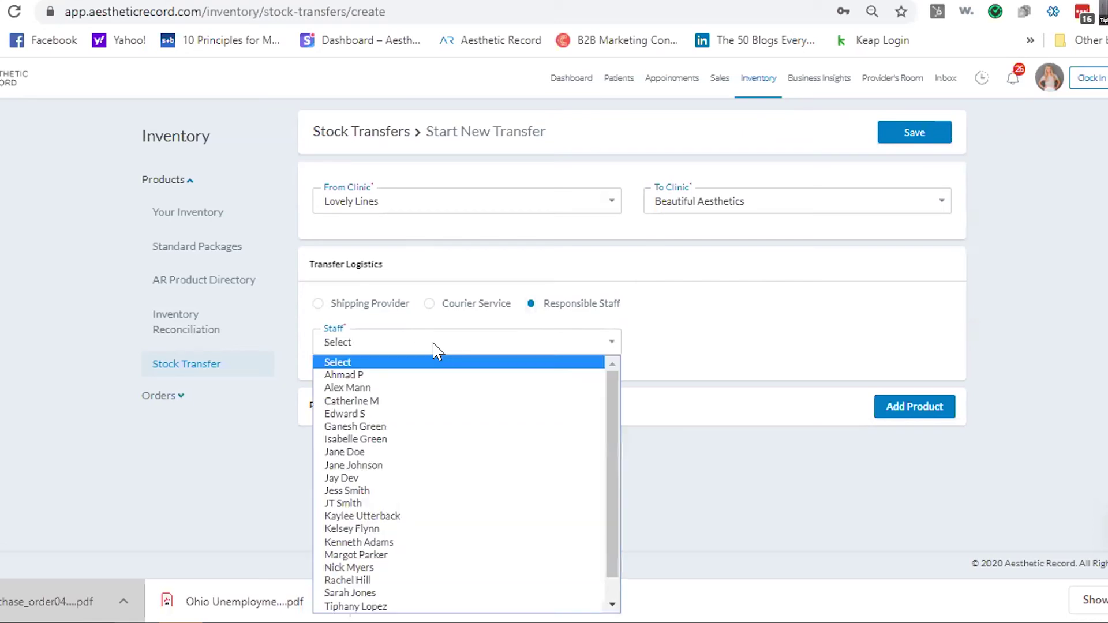
left_click(489, 505)
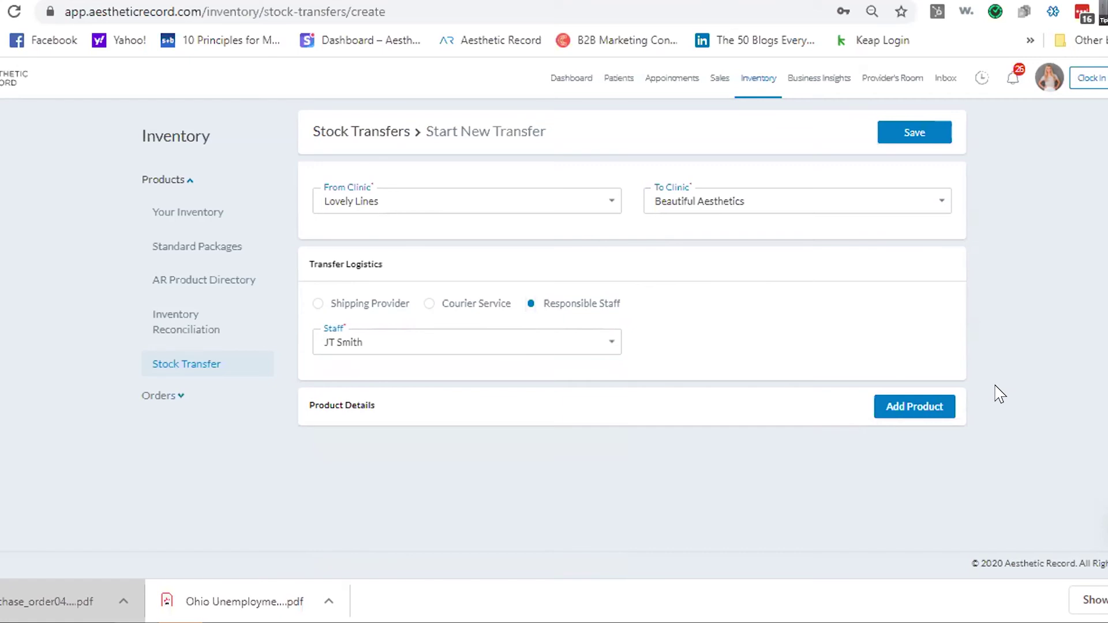
left_click(901, 410)
Fill the first line with Restylane Lyft, batch 123456, quantity 10
left_click(341, 459)
type("Rest")
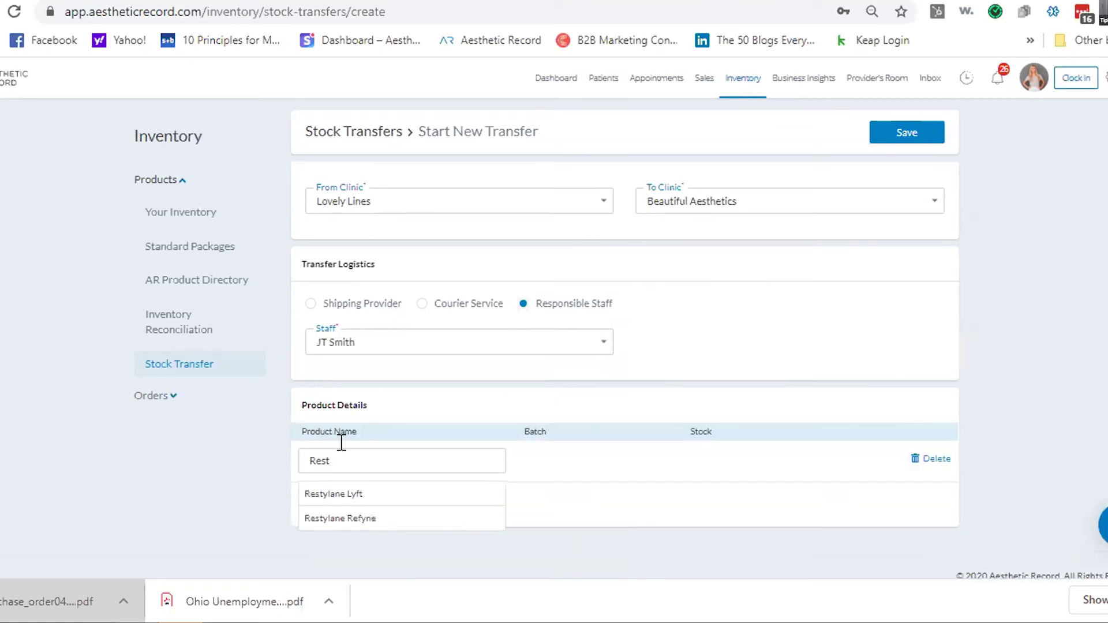
left_click(352, 495)
left_click(622, 460)
left_click(624, 508)
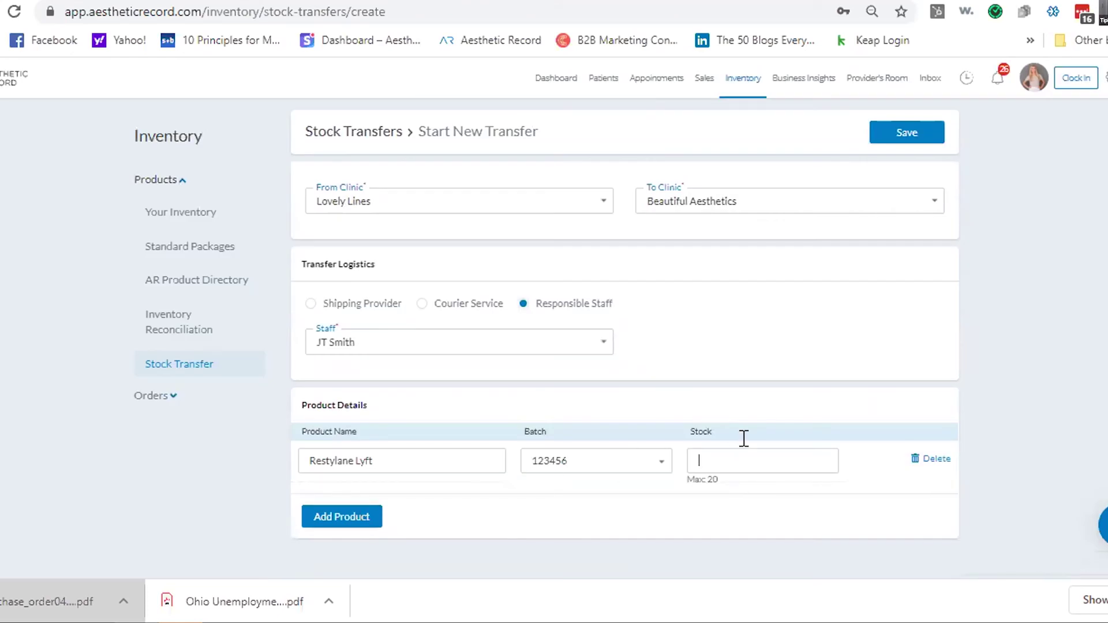
left_click(701, 454)
type("10")
Add a second product line and choose Restylane Refyne
left_click(311, 516)
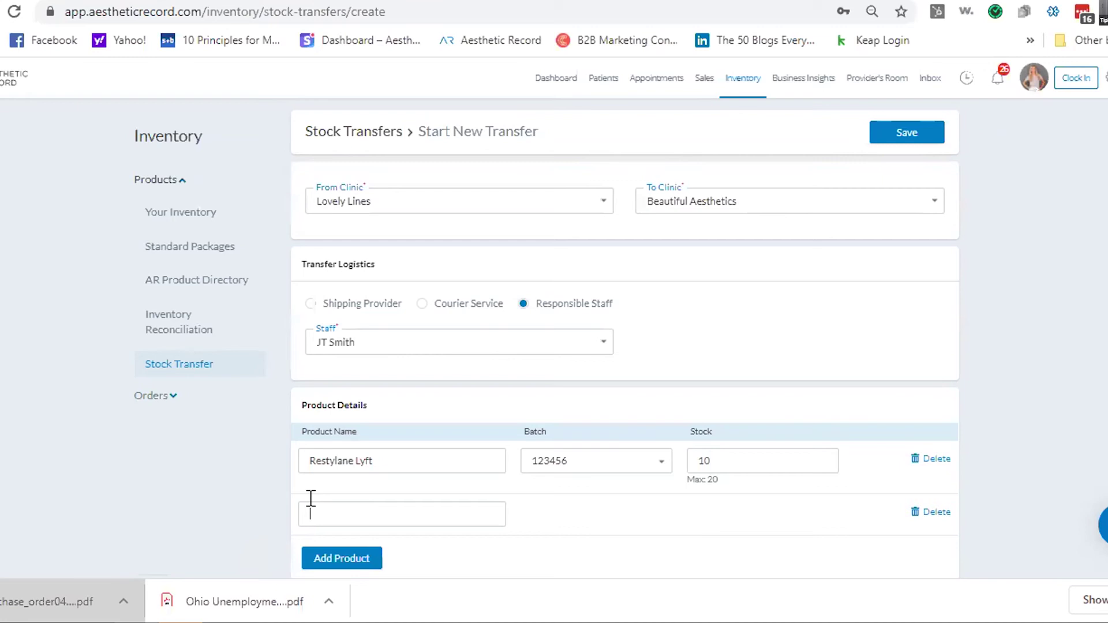
type("Rest")
scroll(378, 566, "down", 1)
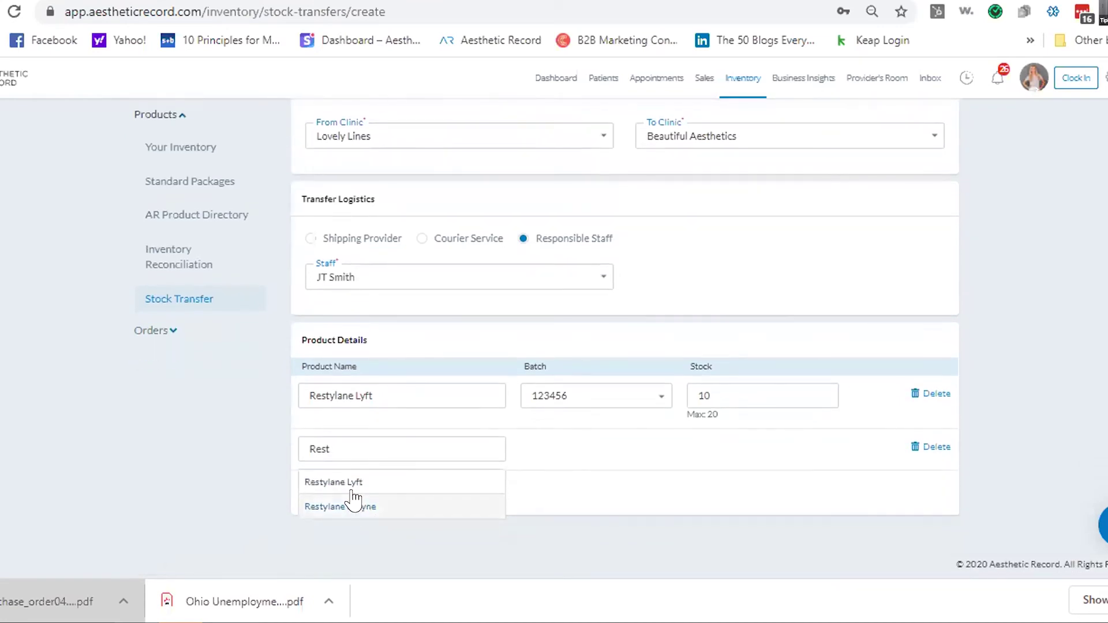
left_click(352, 503)
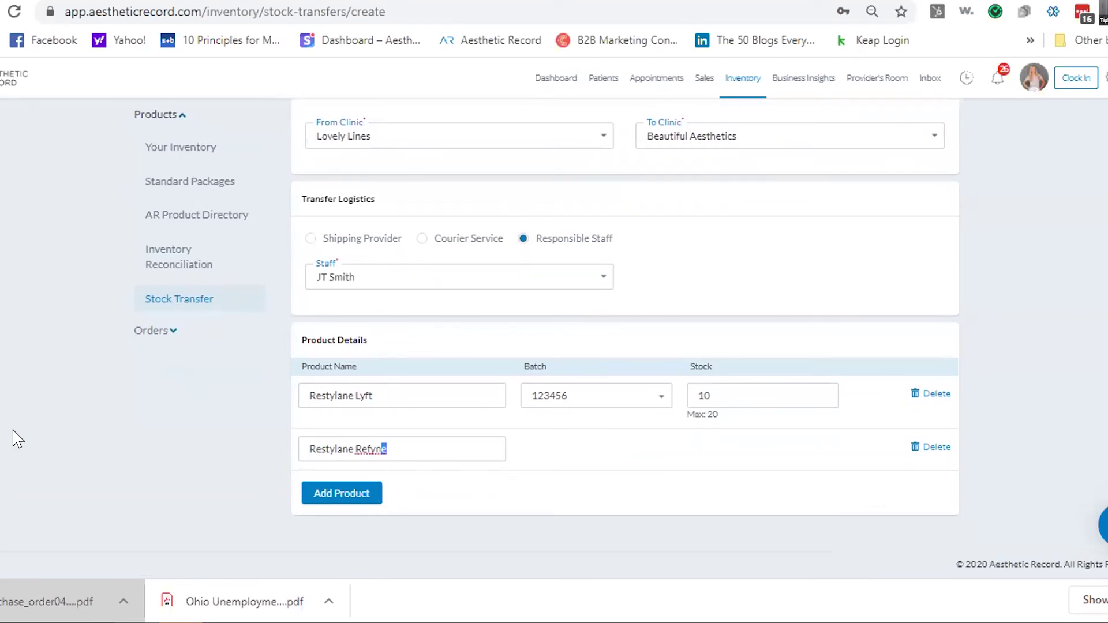
Clear the unavailable product and try searches Col, Alp, Skin, then Dysp
key("BackSpace")
key("BackSpace")
key("BackSpace")
key("BackSpace")
key("BackSpace")
key("BackSpace")
key("BackSpace")
key("BackSpace")
key("BackSpace")
key("BackSpace")
key("BackSpace")
key("BackSpace")
key("BackSpace")
key("BackSpace")
key("BackSpace")
key("BackSpace")
type("Col")
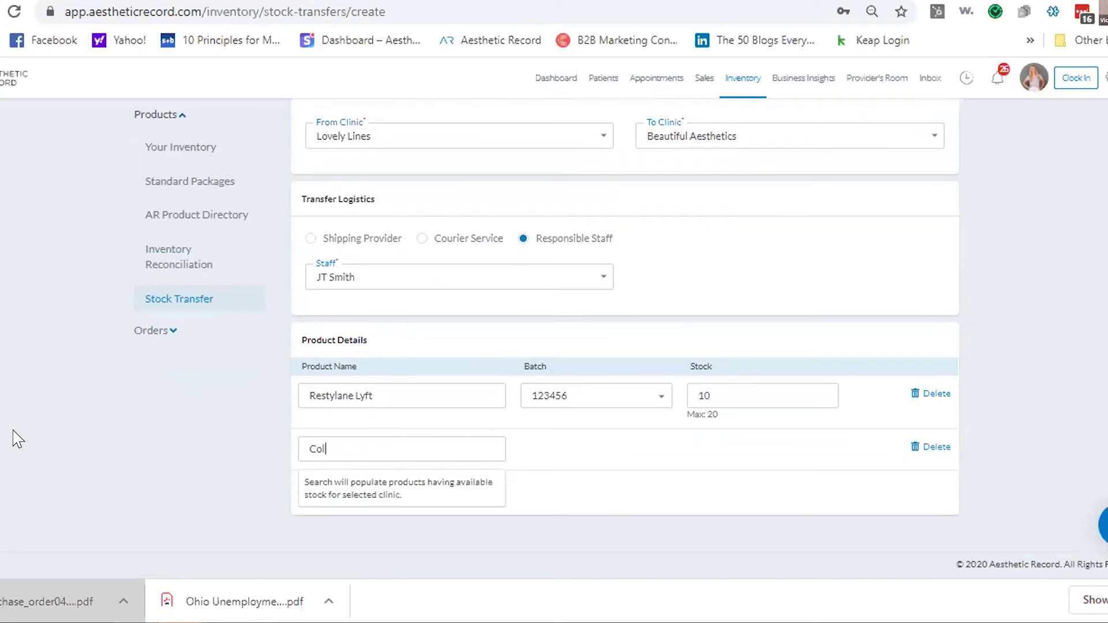
key("BackSpace")
key("BackSpace")
key("BackSpace")
type("Alp")
key("BackSpace")
key("BackSpace")
key("BackSpace")
type("Skin")
key("BackSpace")
key("BackSpace")
key("BackSpace")
type("k")
key("BackSpace")
key("BackSpace")
type("Dysp")
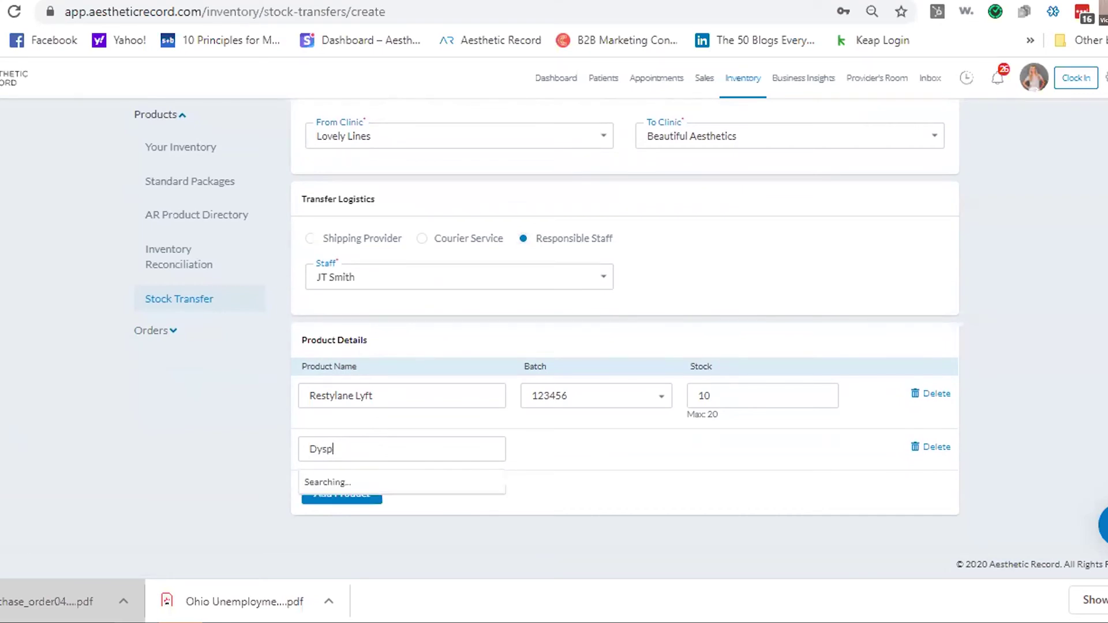
Set the second line to Dysport, batch 543211, 300 units, and save the transfer
left_click(336, 482)
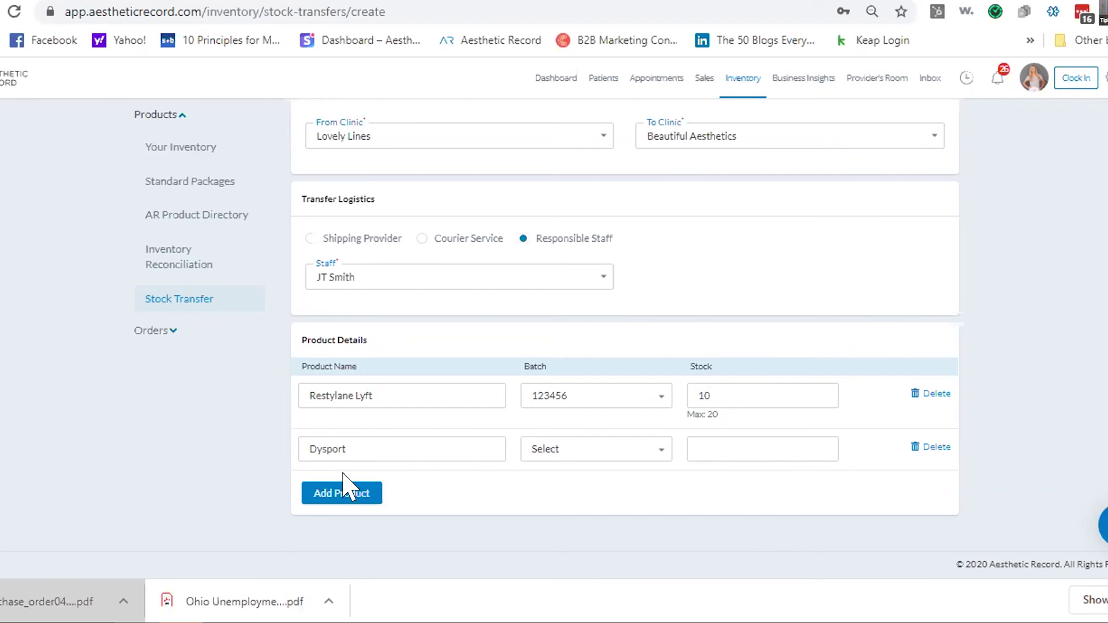
left_click(635, 451)
left_click(623, 482)
left_click(701, 439)
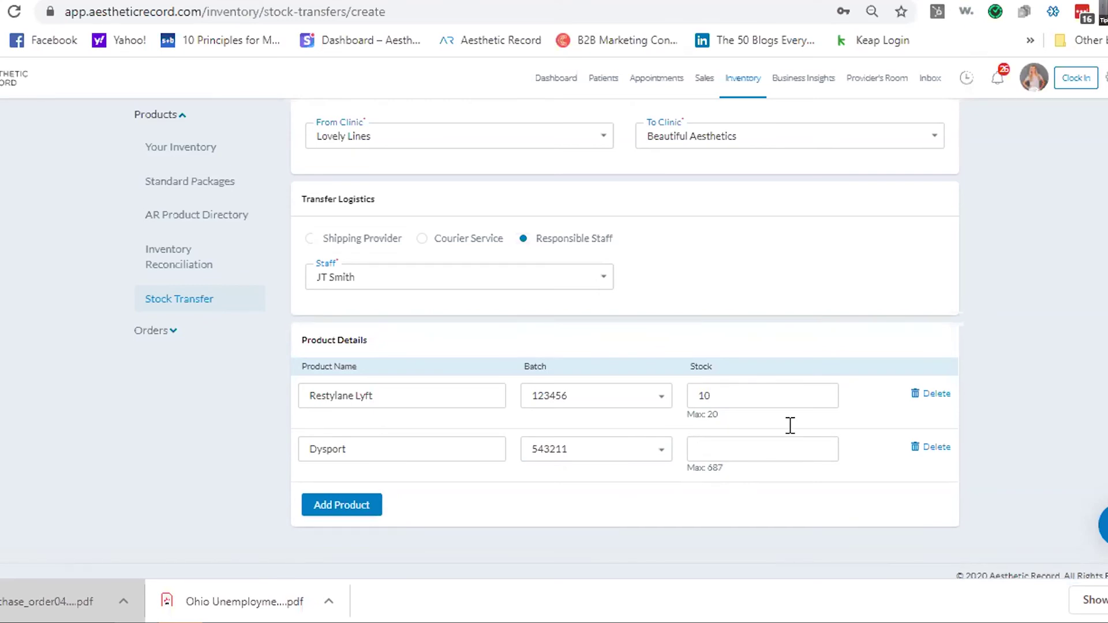
type("300")
scroll(669, 409, "up", 2)
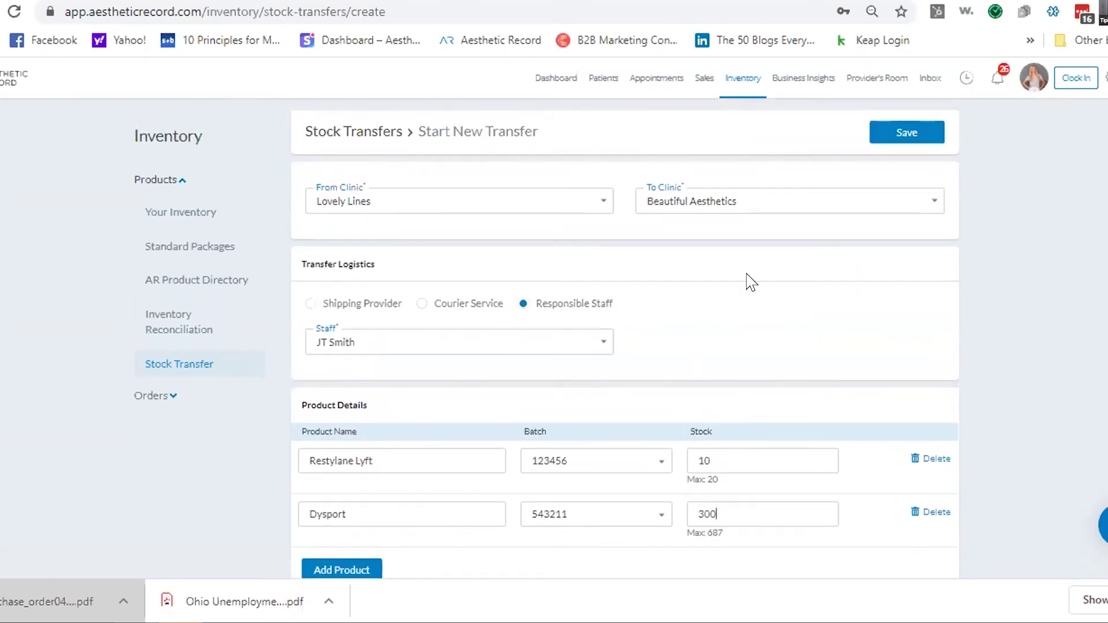
left_click(928, 141)
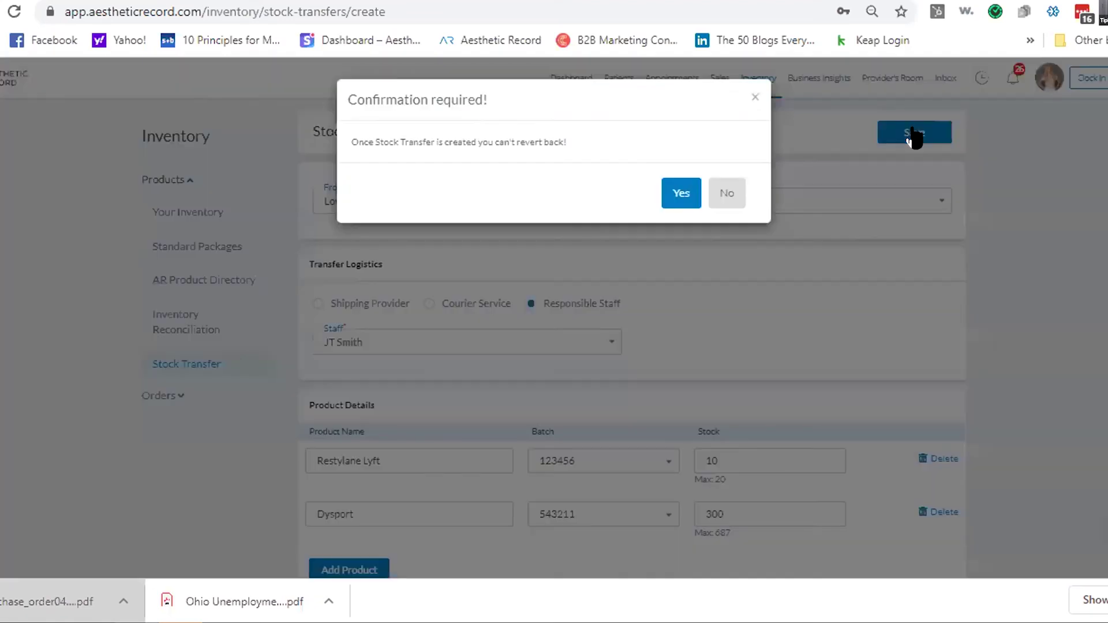
Confirm creating the transfer and open the details of TR-0003
left_click(671, 194)
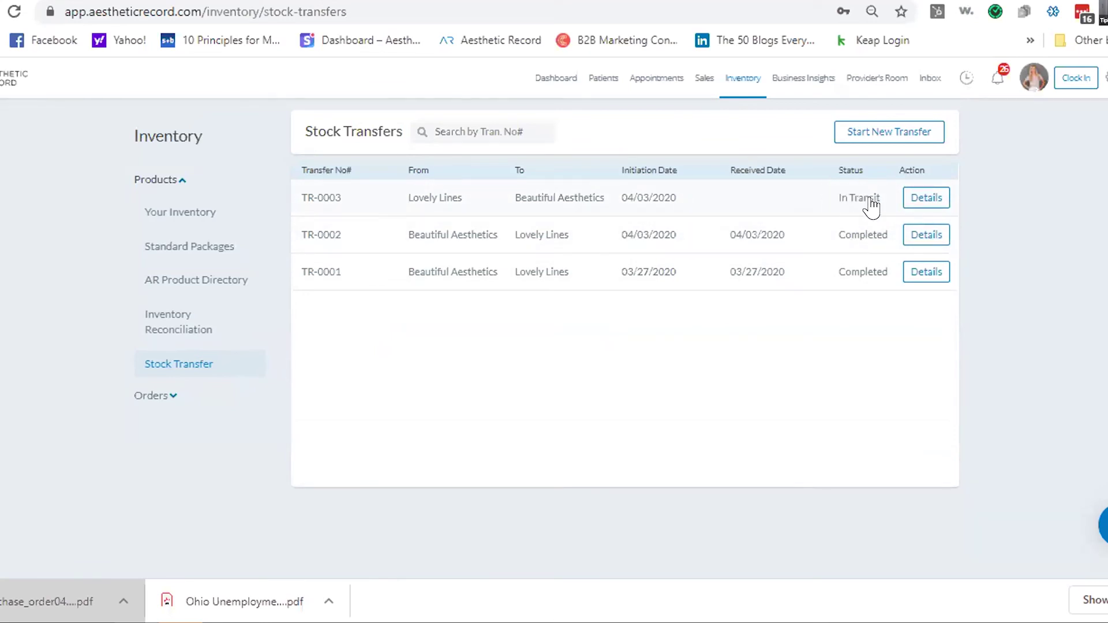
left_click(916, 204)
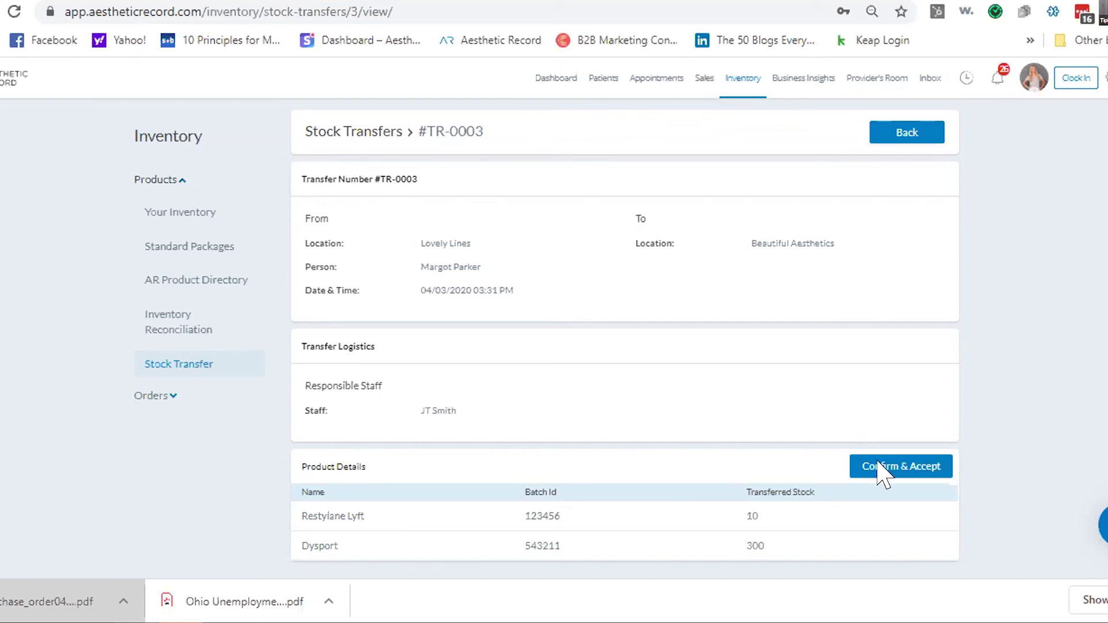
Begin accepting the transfer, recording 1 damaged Restylane Lyft with reason Crushed
left_click(892, 469)
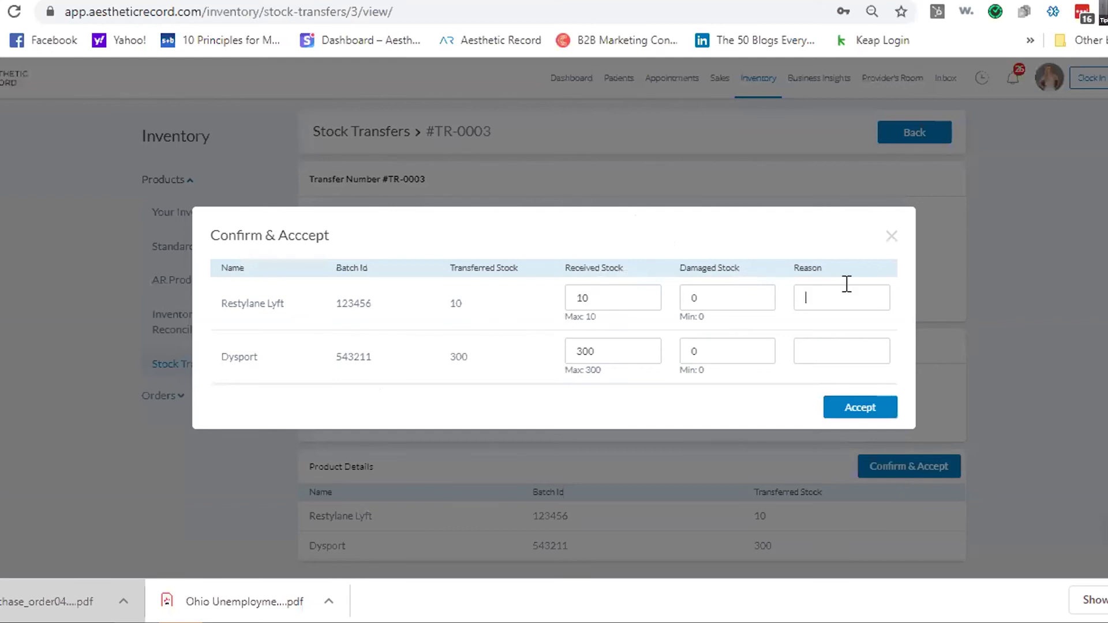
left_click(730, 283)
key("BackSpace")
type("1")
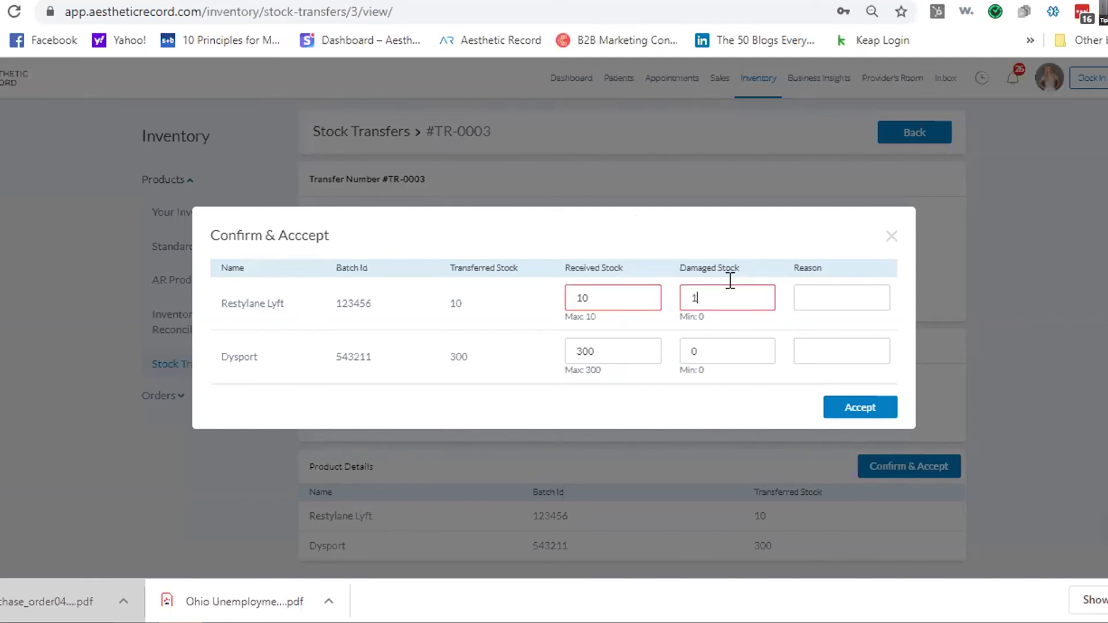
left_click(832, 282)
type("Crushed")
Set Restylane Lyft received stock to 9 and accept the transfer
left_click(599, 287)
key("BackSpace")
key("BackSpace")
type("9")
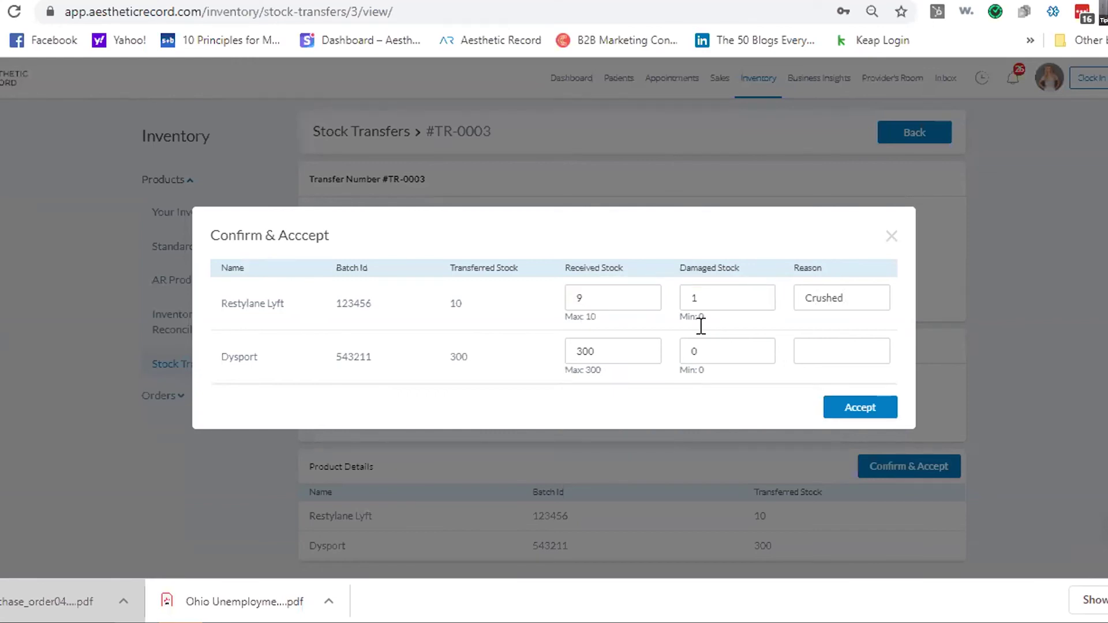
left_click(879, 358)
left_click(860, 408)
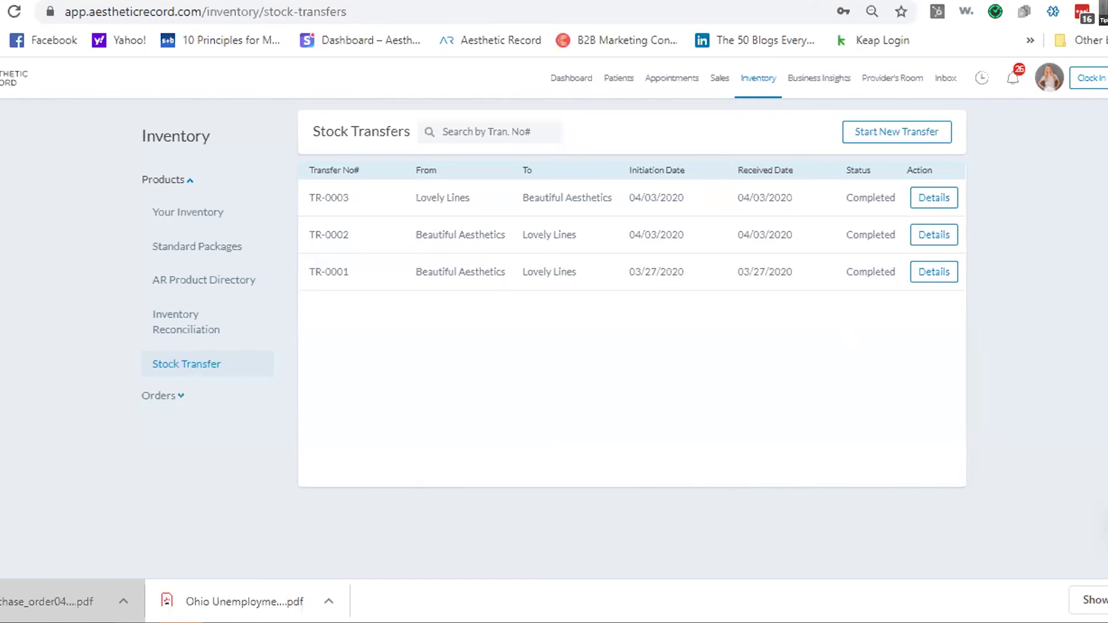
Expand Orders in the sidebar and go to Business Insights sales reports
left_click(151, 399)
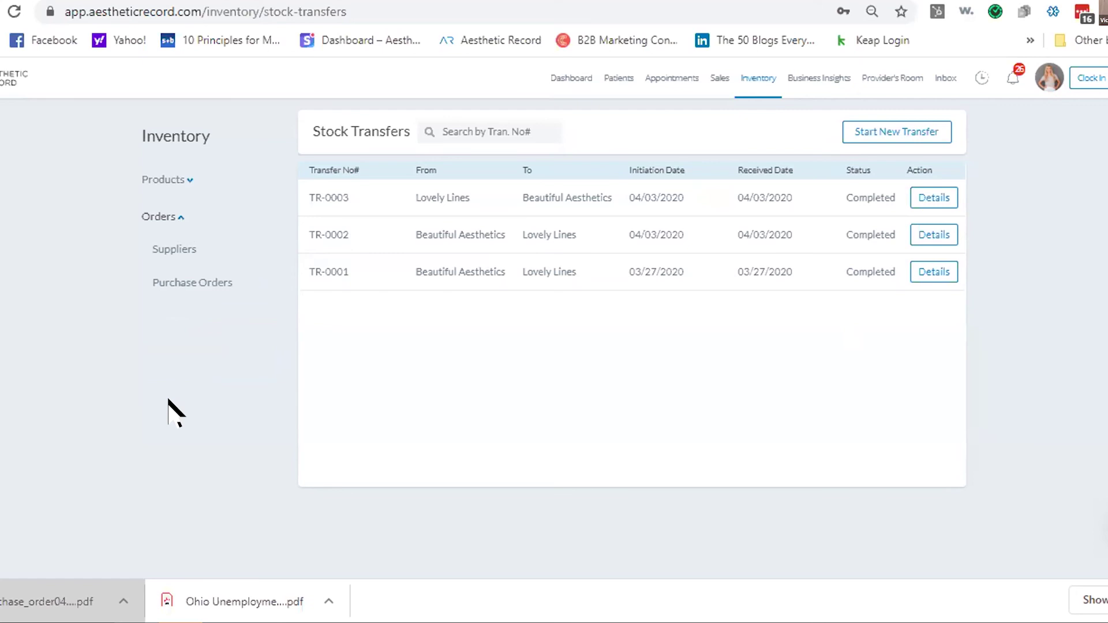
left_click(810, 70)
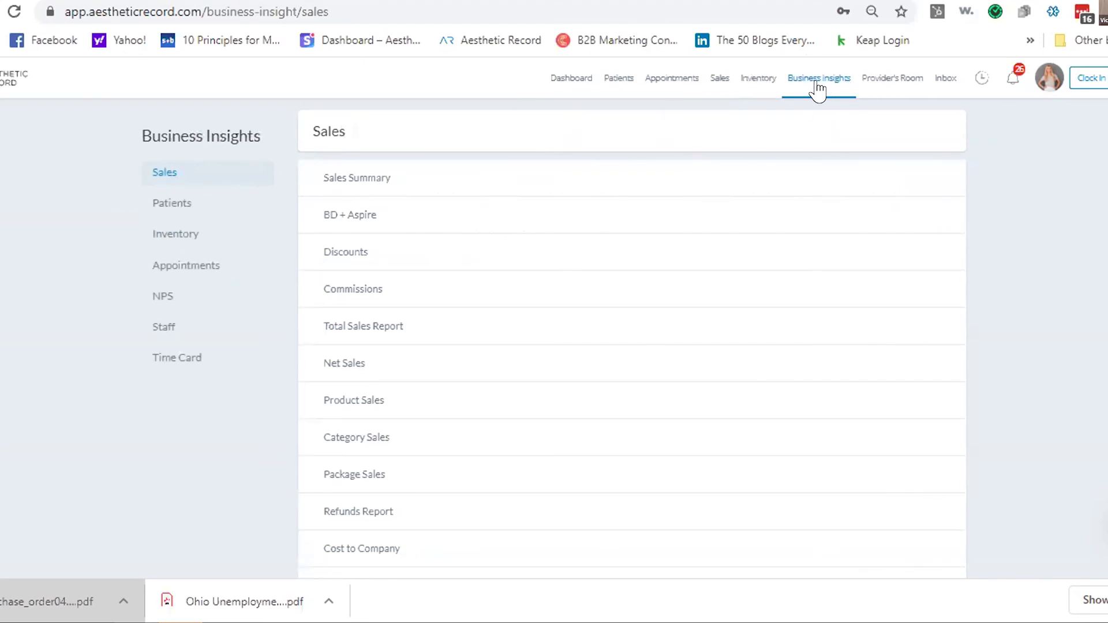
Show the Inventory reports and try creating a Lot Number report, then cancel
left_click(162, 236)
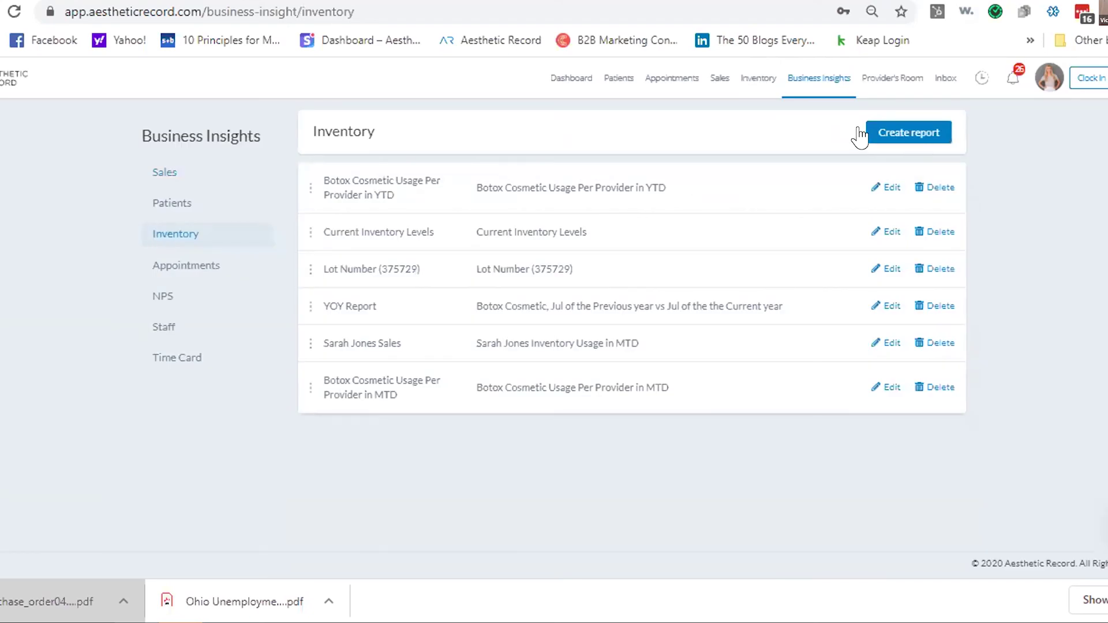
left_click(889, 136)
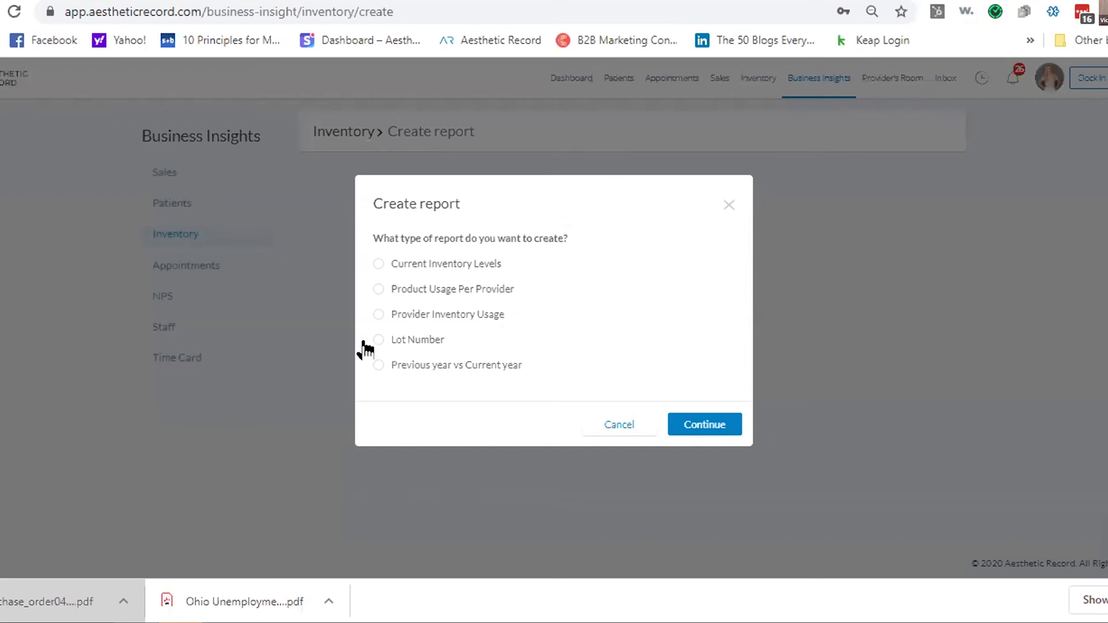
left_click(365, 345)
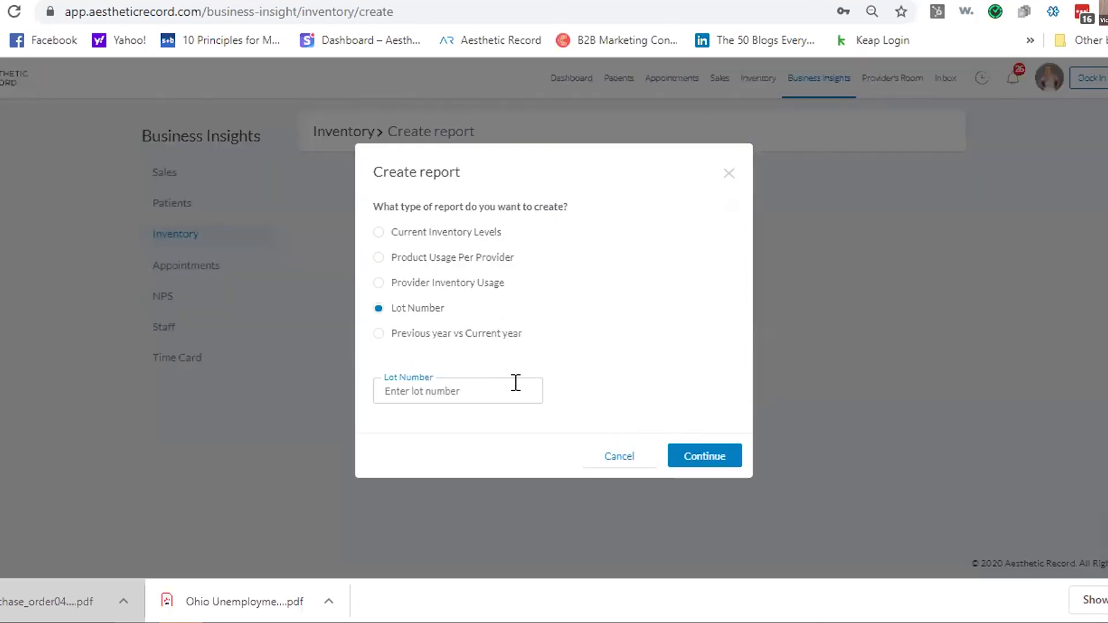
left_click(606, 456)
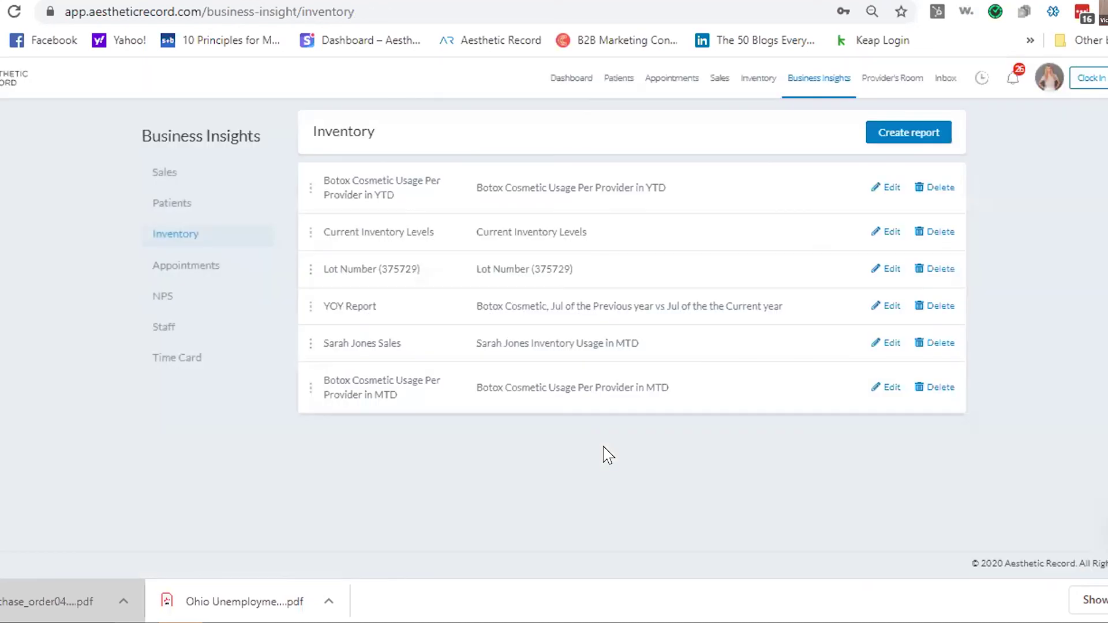
View the Lot Number (375729) report, then return to the Inventory reports list
left_click(497, 271)
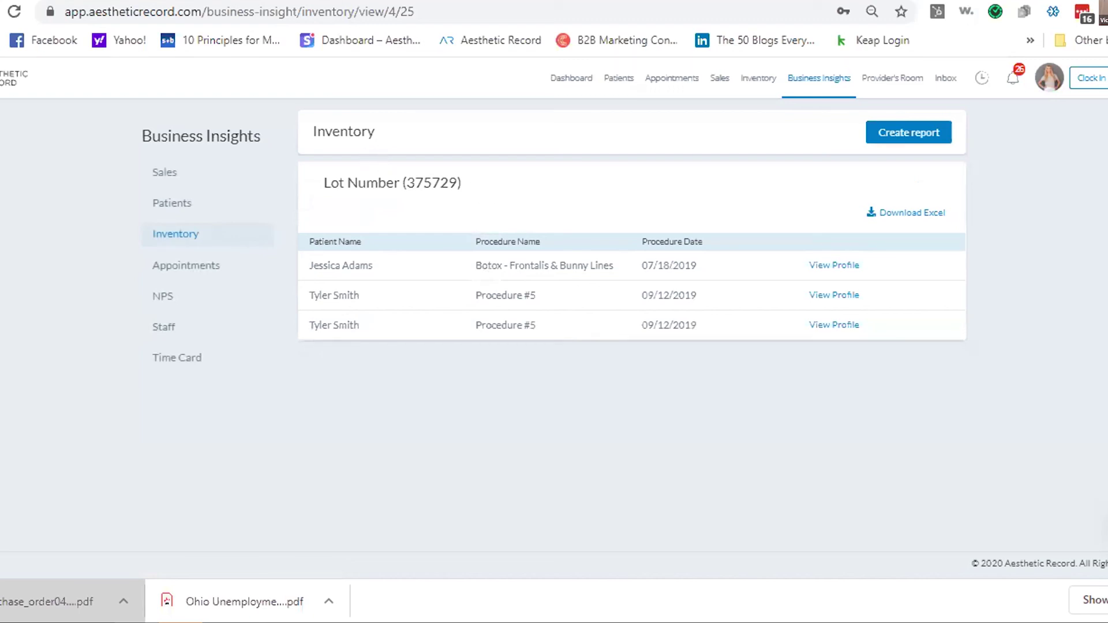
left_click_drag(402, 166, 429, 165)
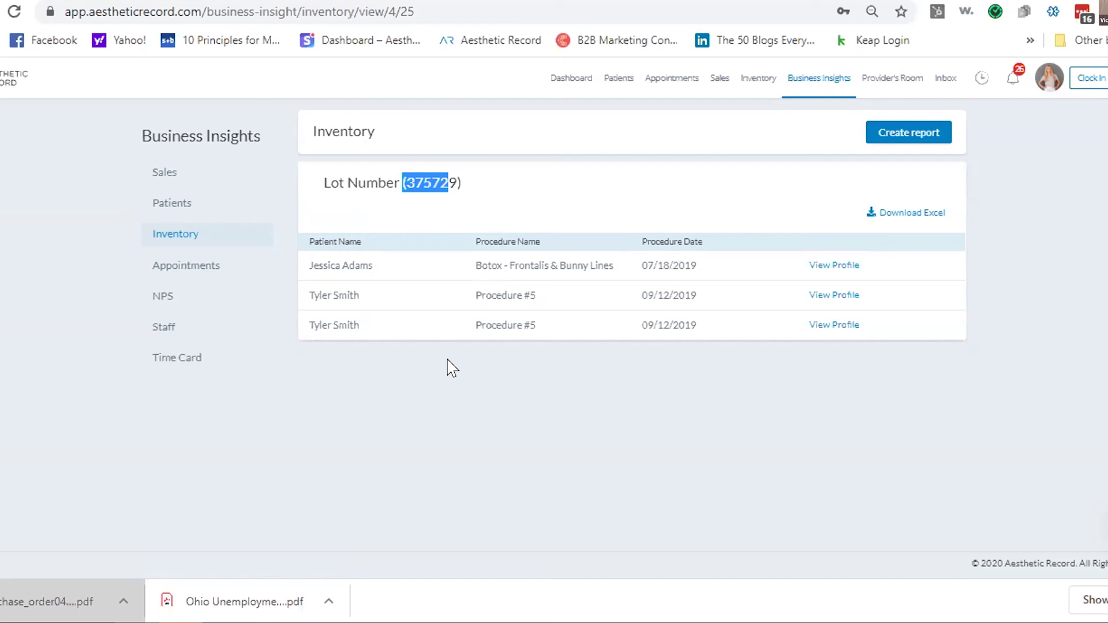
left_click(177, 233)
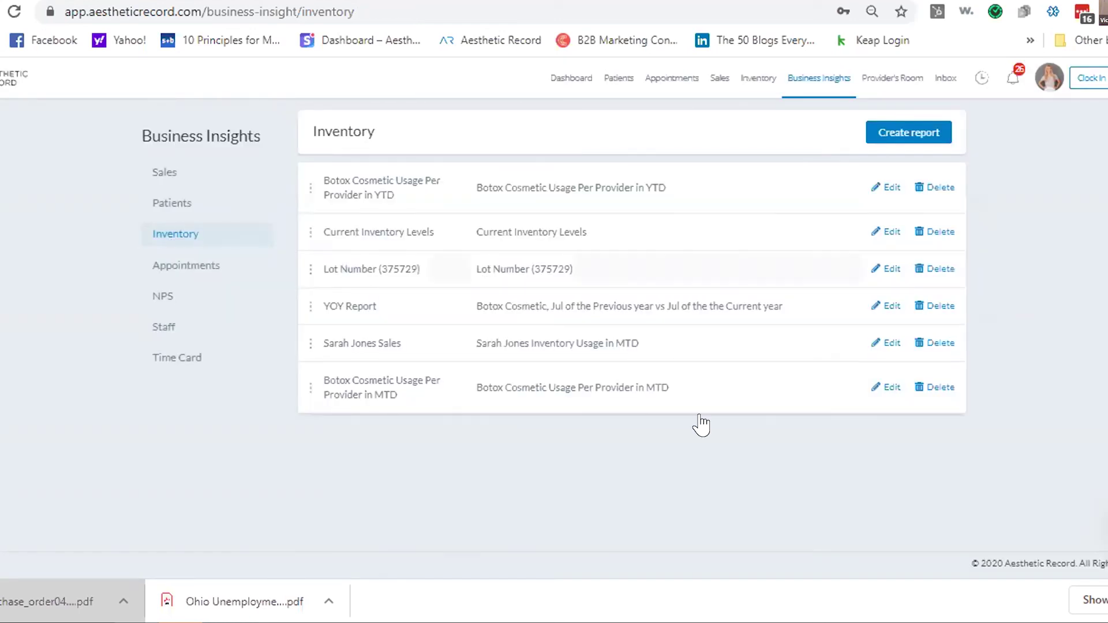
Begin a new inventory report from the six-report Inventory list
left_click(884, 132)
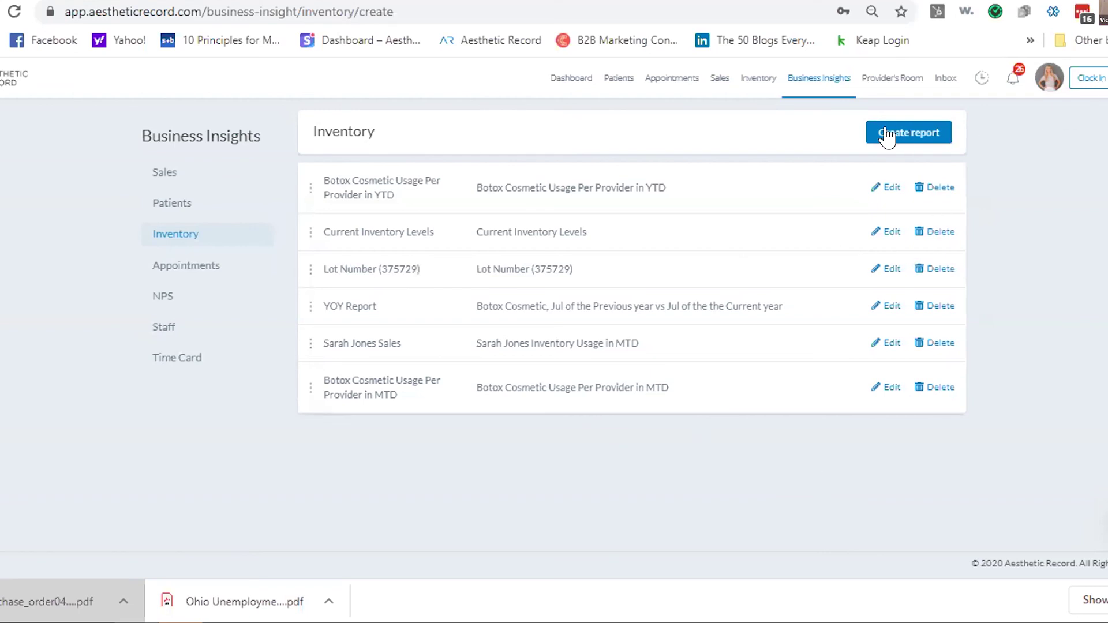